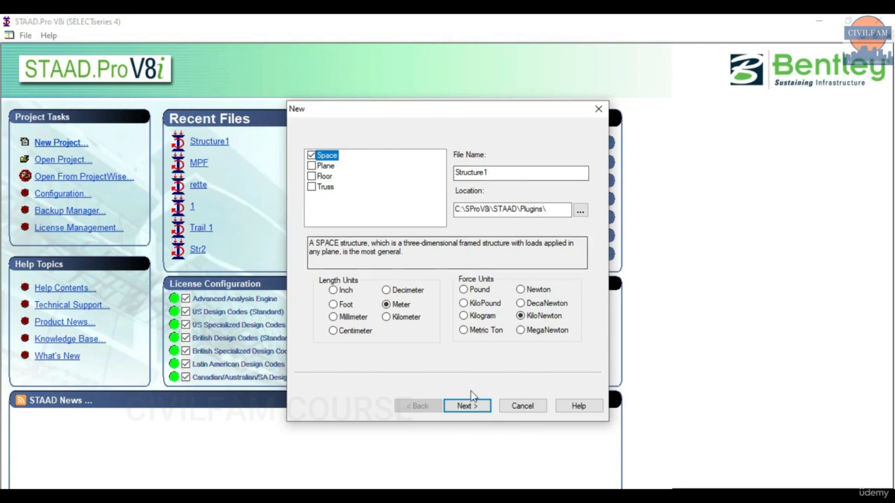
# Create the new Structure1 space model in metres and kilonewtons, replacing the existing file.
pyautogui.click(465, 405)
pyautogui.click(462, 296)
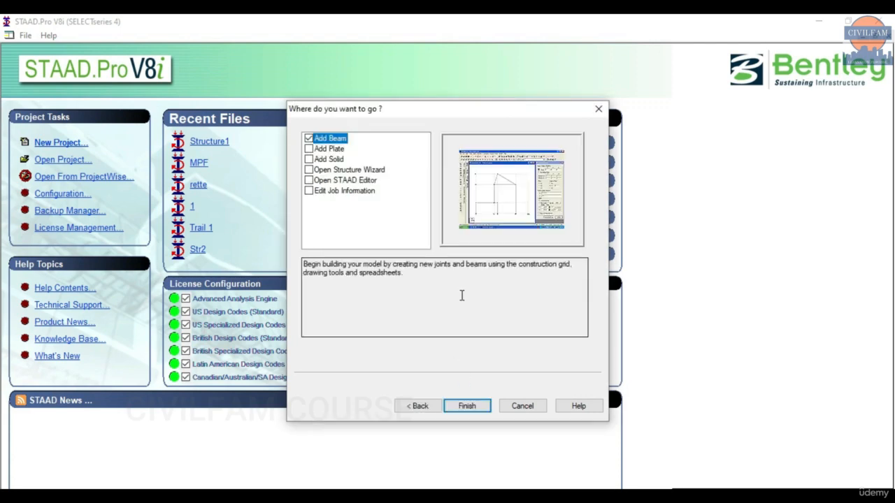
pyautogui.click(466, 405)
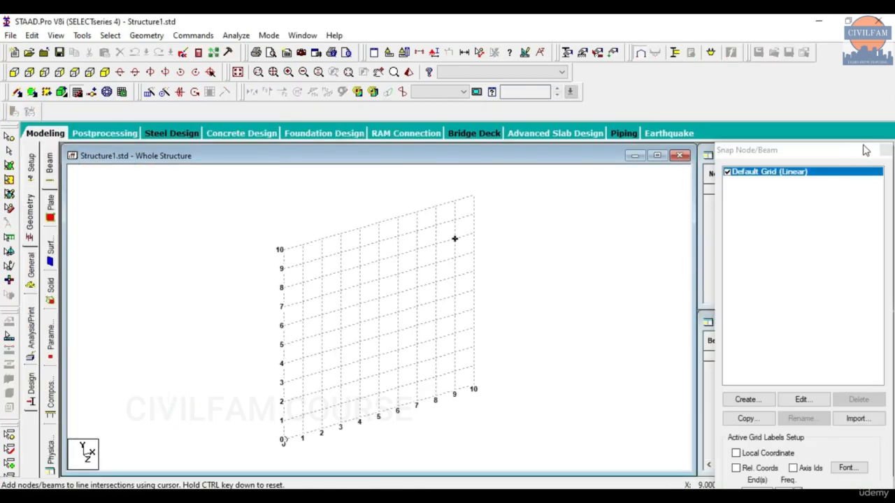
# Close the Snap Node/Beam panel and dismiss the Geometry menu without running anything.
pyautogui.click(885, 150)
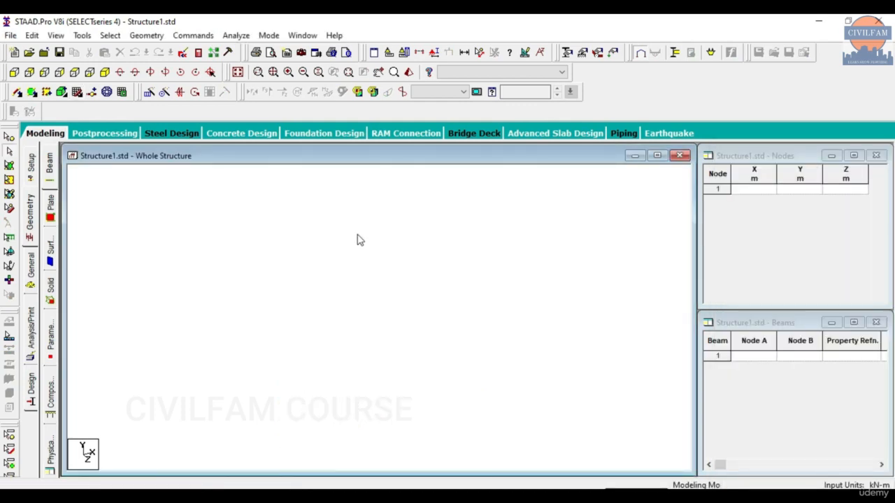
pyautogui.click(146, 35)
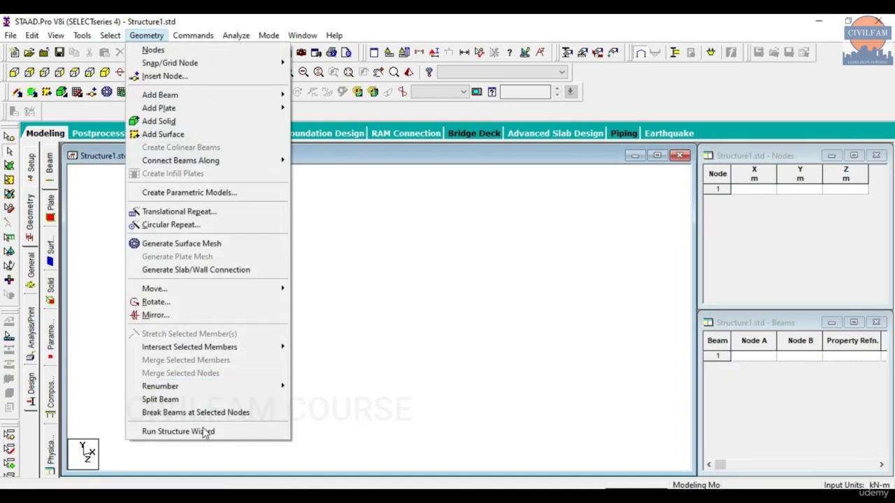
pyautogui.click(397, 338)
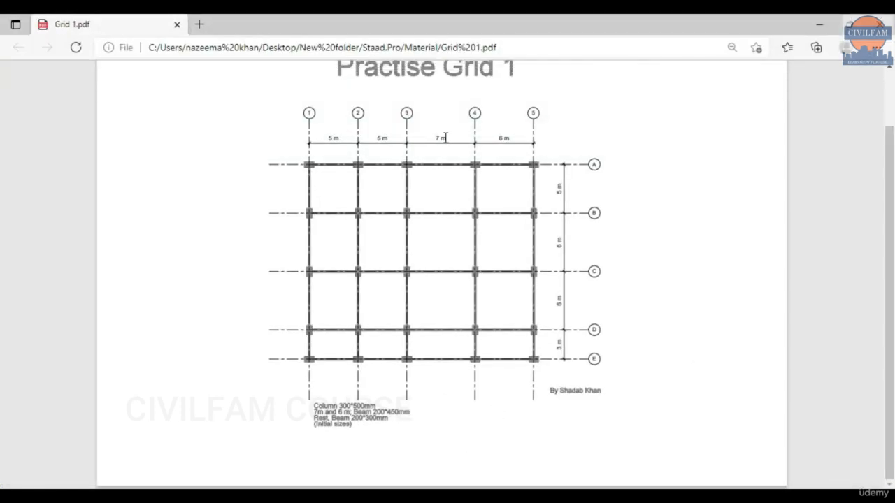
# Review the Grid 1 plan's bays of 5, 5, 7, 6 m by 5, 6, 6, 3 m, then minimise Edge.
pyautogui.scroll(1, 385, 208)
pyautogui.scroll(-1, 388, 210)
pyautogui.click(819, 24)
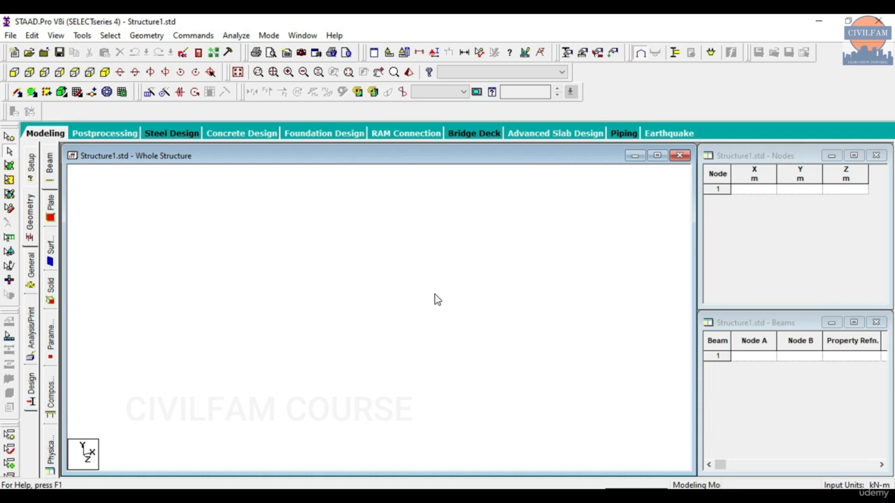
# Bring the Grid 1 PDF forward and zoom in, then switch to the Paint axis sketch.
pyautogui.click(559, 496)
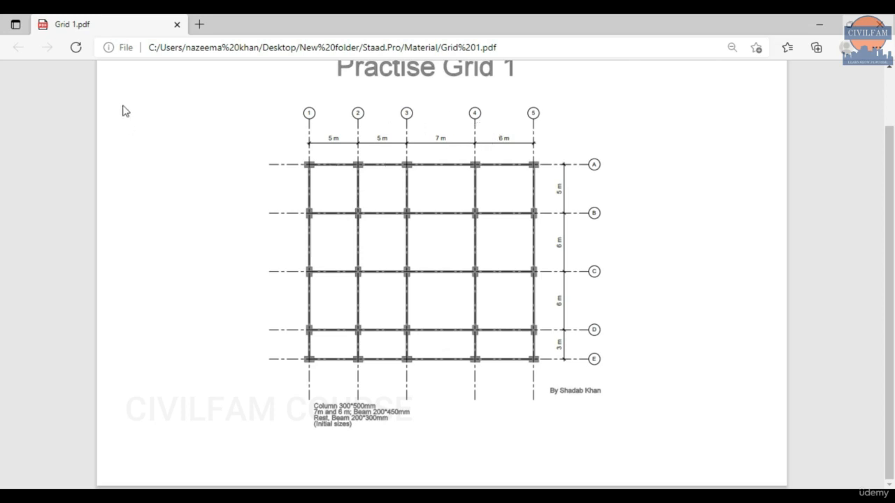
pyautogui.moveTo(125, 78)
pyautogui.click(220, 74)
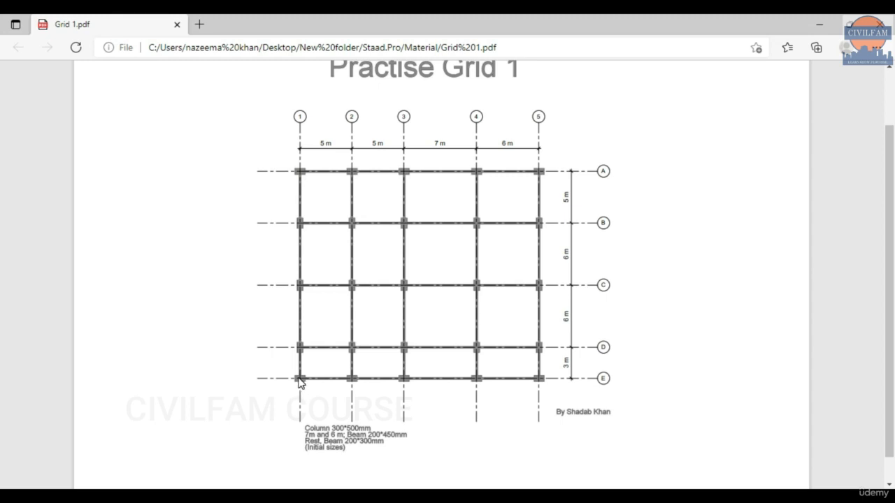
pyautogui.click(451, 499)
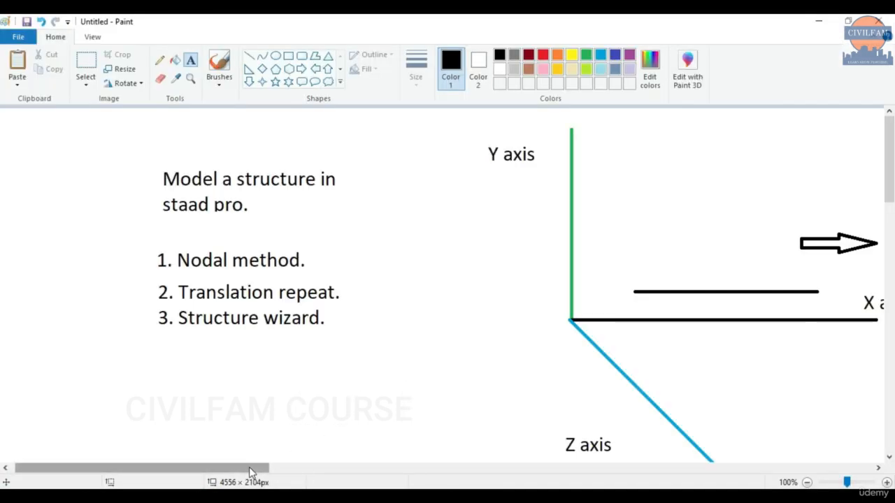
# Make trial strokes and a rectangle below the X axis, then undo the rectangle.
pyautogui.moveTo(249, 467)
pyautogui.mouseDown()
pyautogui.moveTo(356, 477)
pyautogui.moveTo(577, 471)
pyautogui.moveTo(570, 463)
pyautogui.mouseUp()
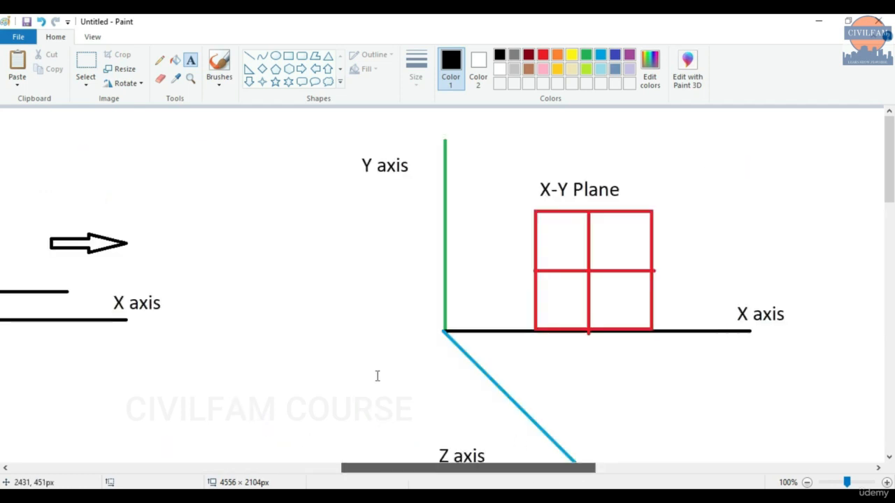
pyautogui.scroll(-1, 216, 302)
pyautogui.scroll(1, 211, 262)
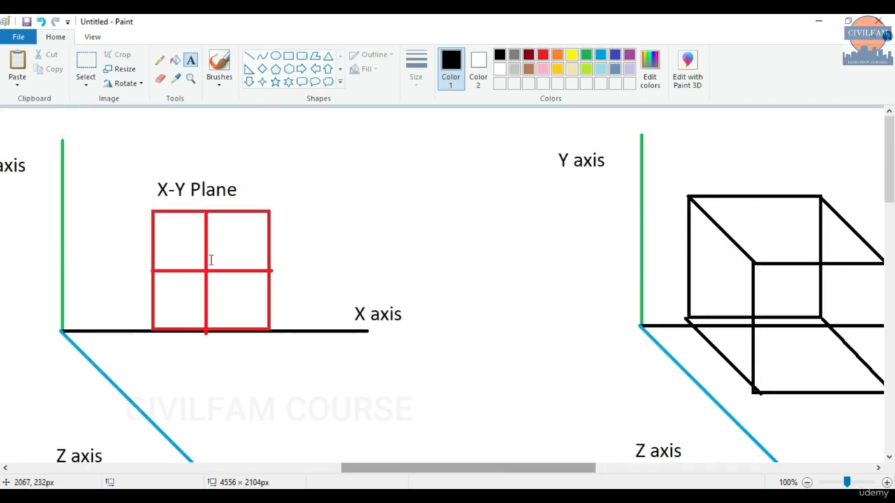
pyautogui.moveTo(410, 472); pyautogui.dragTo(371, 472)
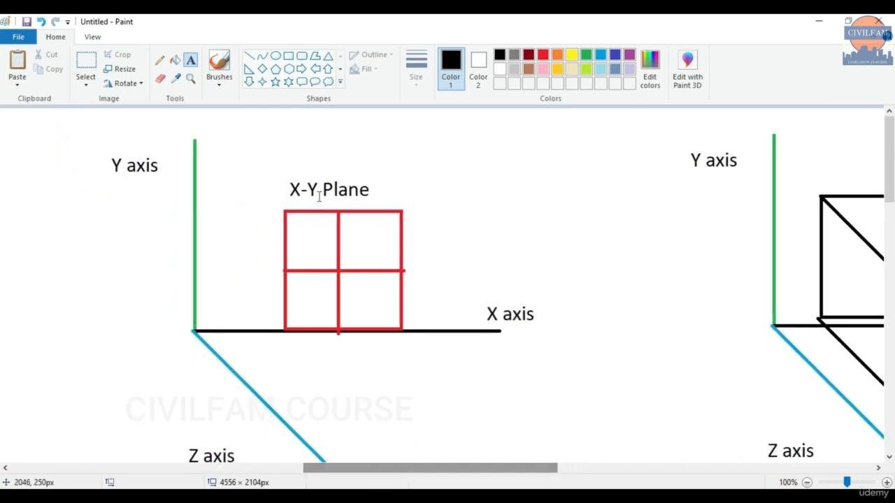
pyautogui.scroll(-1, 339, 172)
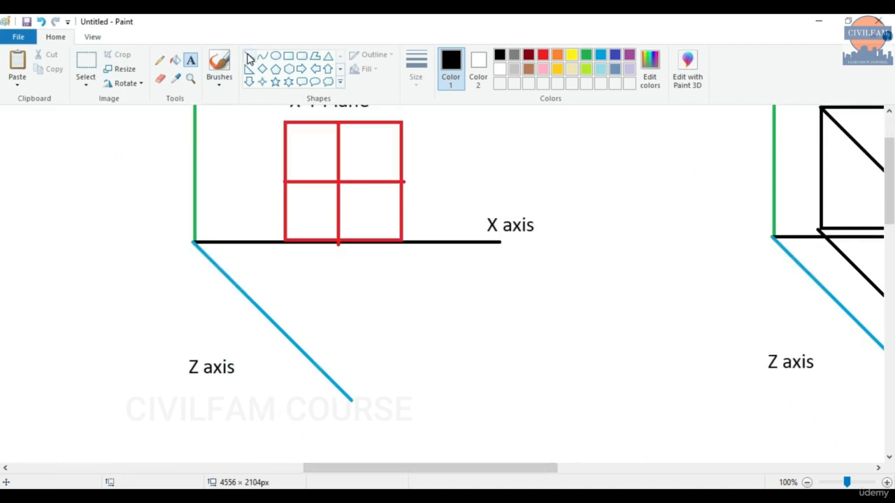
pyautogui.click(292, 62)
pyautogui.moveTo(337, 288); pyautogui.dragTo(461, 352)
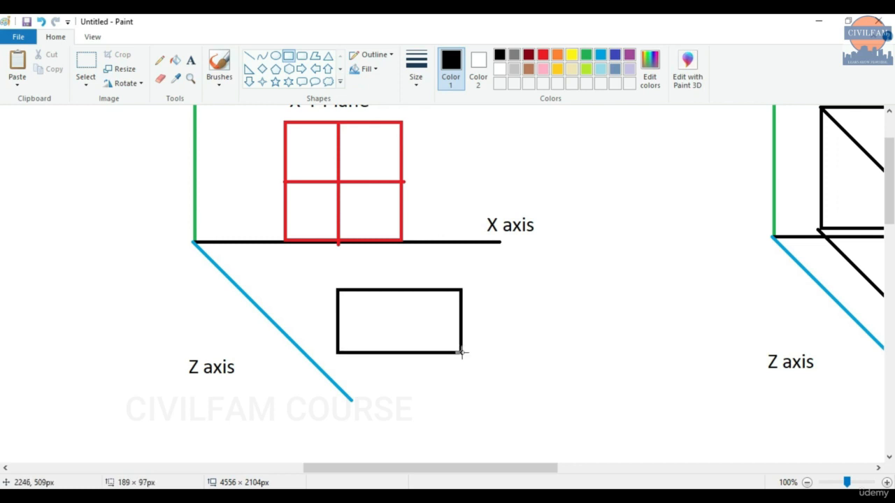
pyautogui.hotkey('ctrl', 'z')
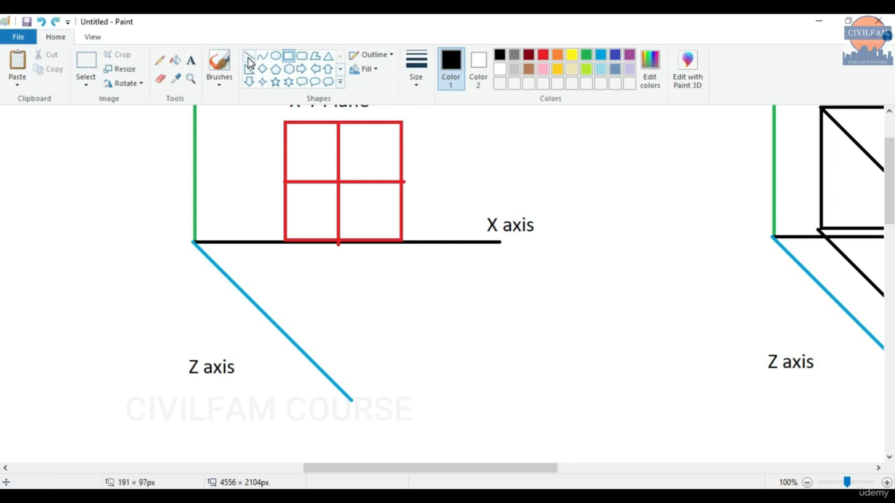
# Draw a parallelogram of four straight lines below the X axis for the X-Z plane.
pyautogui.click(250, 57)
pyautogui.moveTo(336, 295); pyautogui.dragTo(465, 295)
pyautogui.click(331, 292)
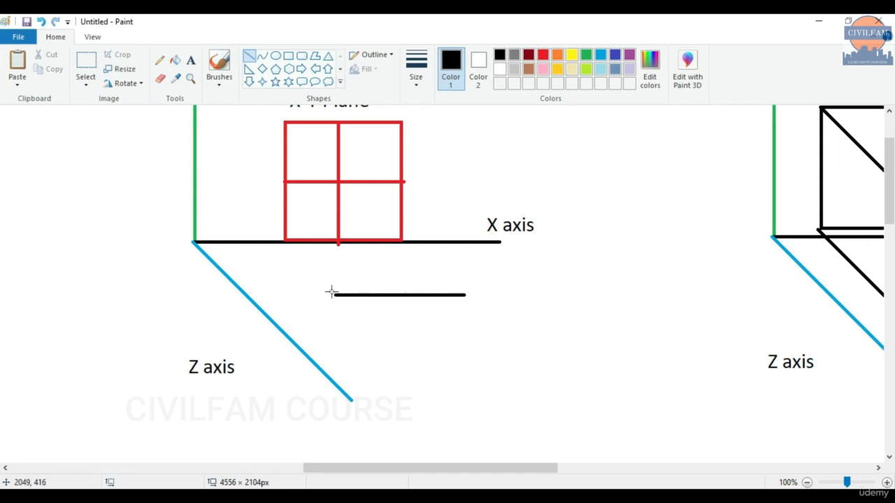
pyautogui.moveTo(336, 295); pyautogui.dragTo(514, 369)
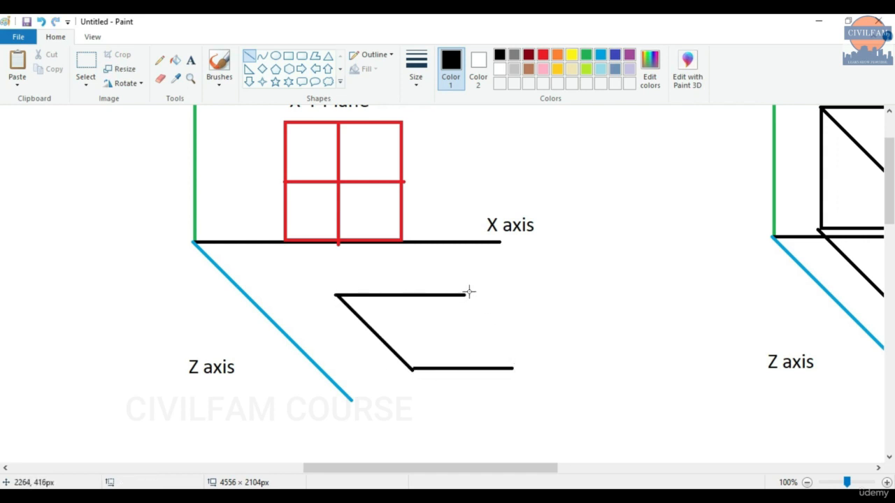
pyautogui.moveTo(465, 295); pyautogui.dragTo(539, 368)
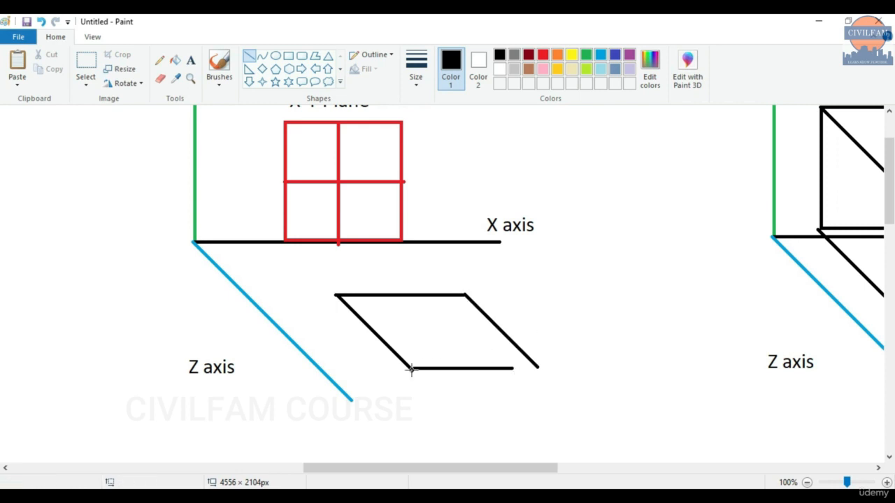
pyautogui.moveTo(411, 369); pyautogui.dragTo(539, 370)
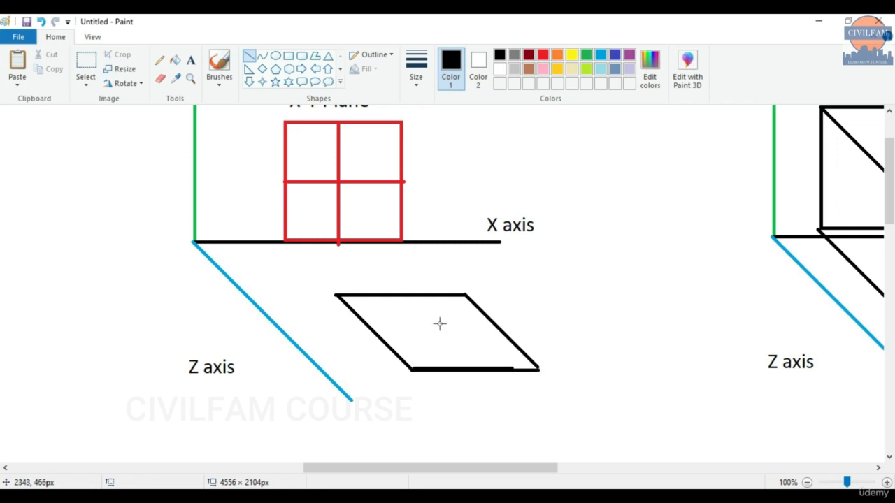
# Label the parallelogram 'X-Z Plane' with a text box.
pyautogui.click(190, 60)
pyautogui.moveTo(405, 316); pyautogui.dragTo(446, 344)
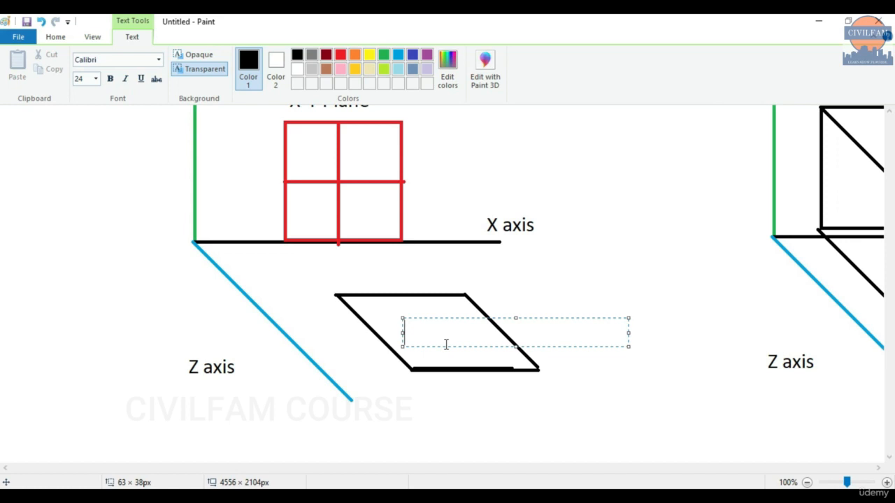
pyautogui.write('X-Z Plane')
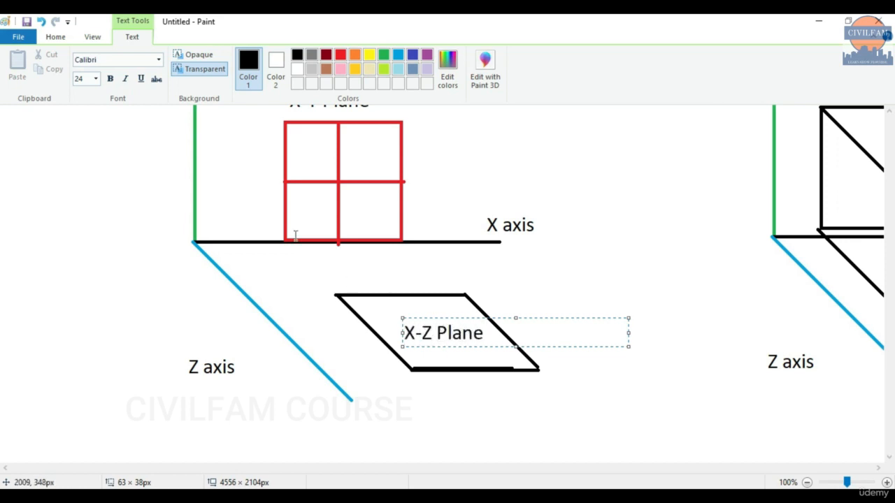
pyautogui.click(487, 279)
pyautogui.scroll(3, 413, 243)
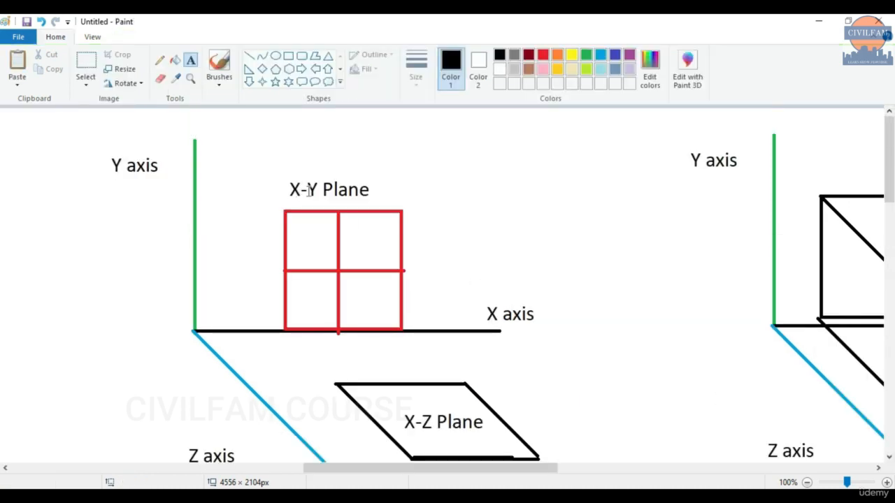
pyautogui.scroll(-3, 413, 243)
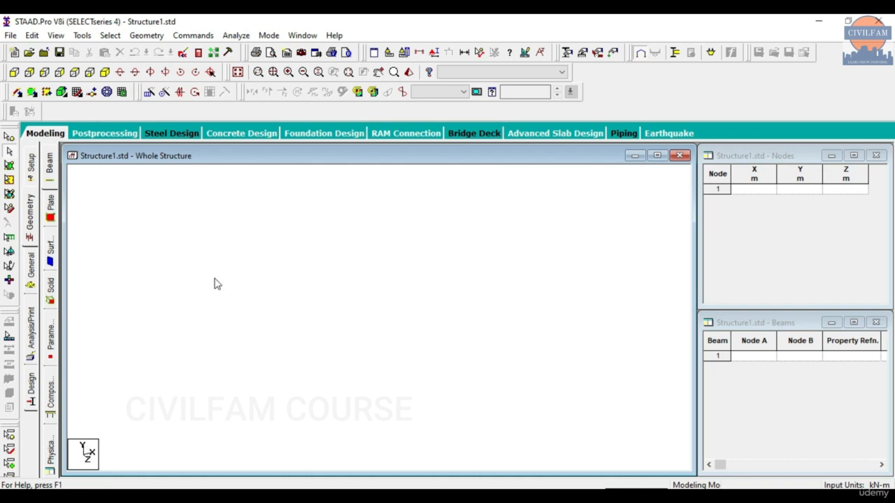
pyautogui.click(636, 497)
# Enter 0 for node 1's coordinate in the Nodes table.
pyautogui.click(768, 193)
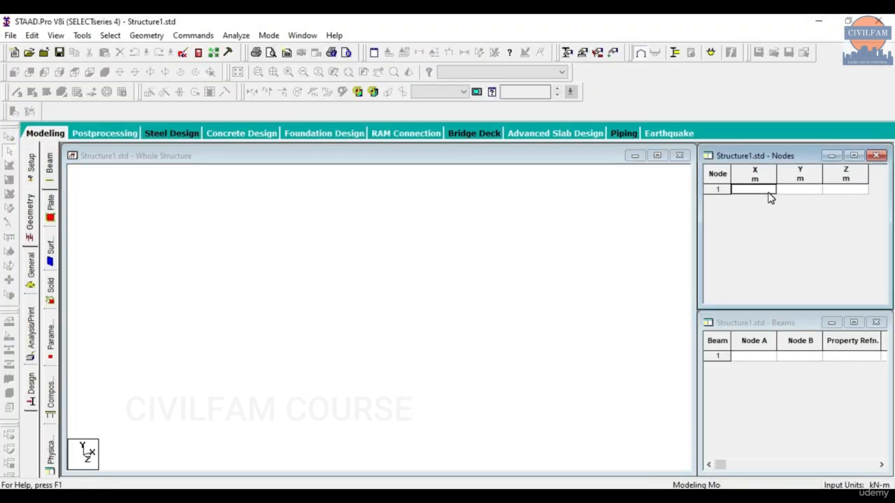
pyautogui.write('0')
pyautogui.press('Tab')
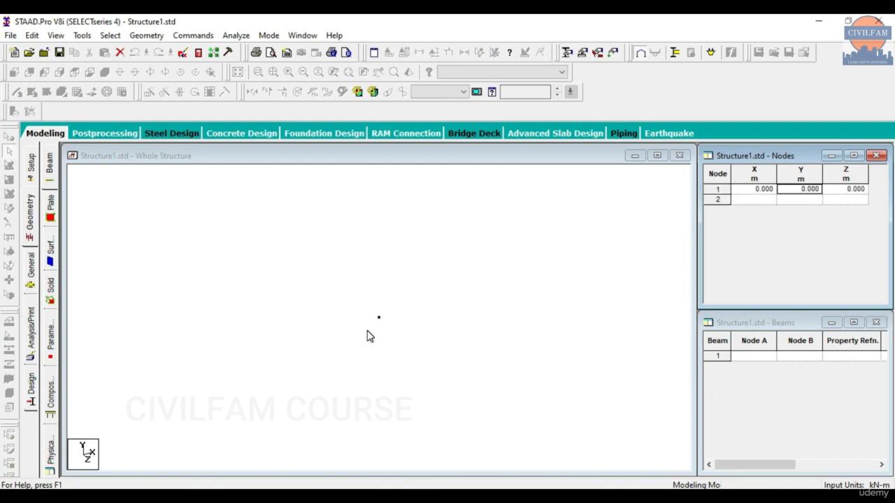
# Zoom further into the Grid 1 PDF plan, then return to the STAAD model.
pyautogui.click(445, 497)
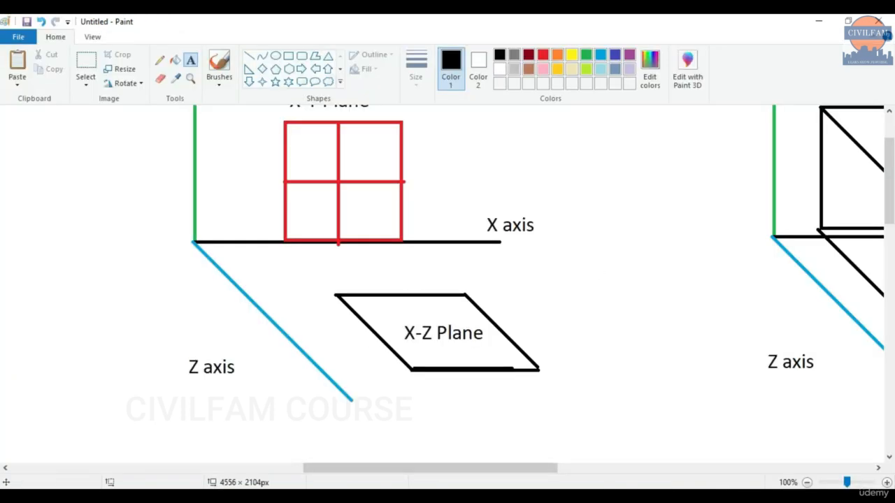
pyautogui.click(424, 497)
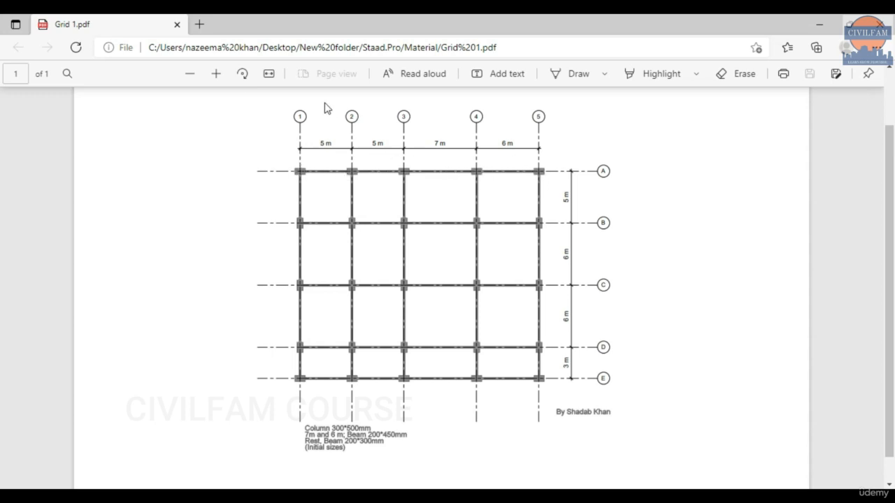
pyautogui.click(216, 73)
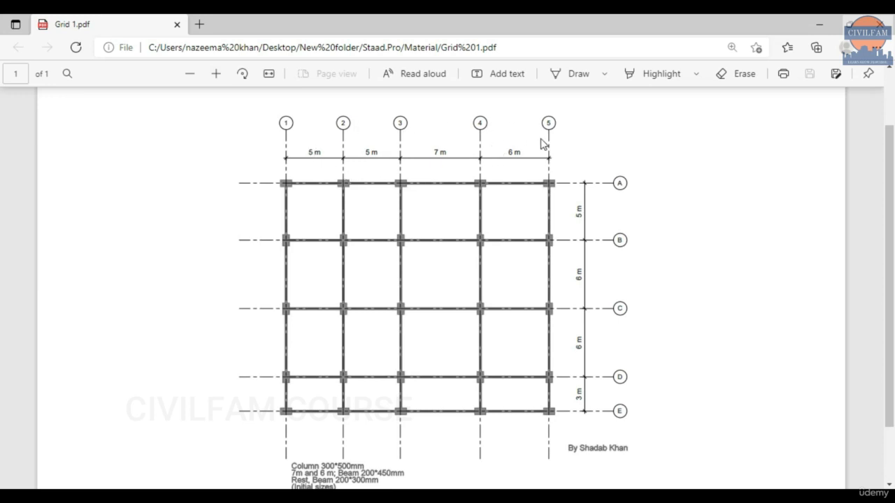
pyautogui.click(819, 24)
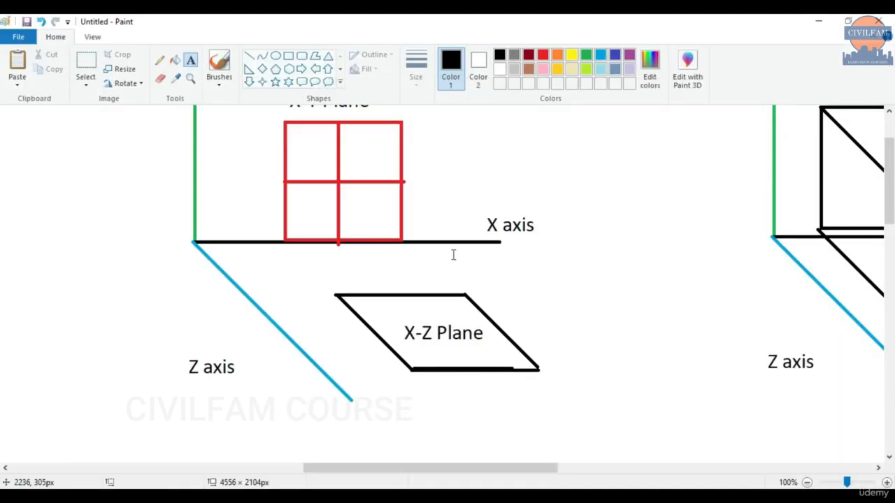
pyautogui.click(509, 495)
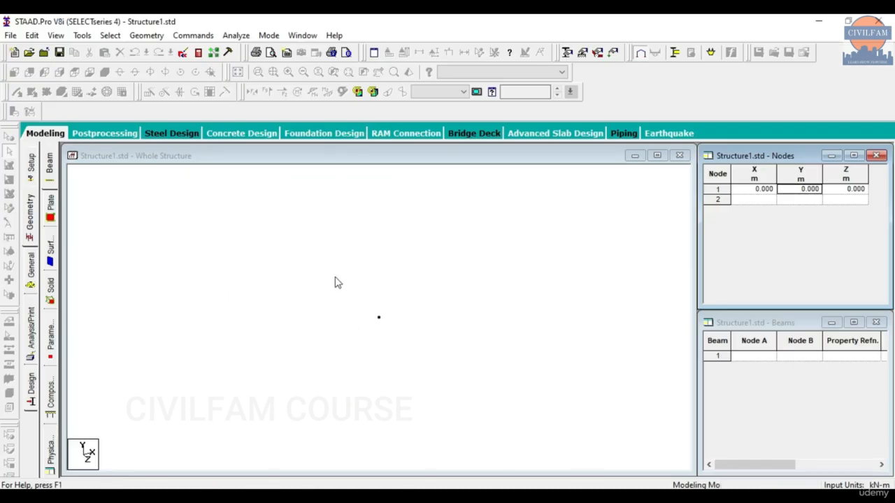
# Select the origin node and open Translational Repeat.
pyautogui.click(197, 231)
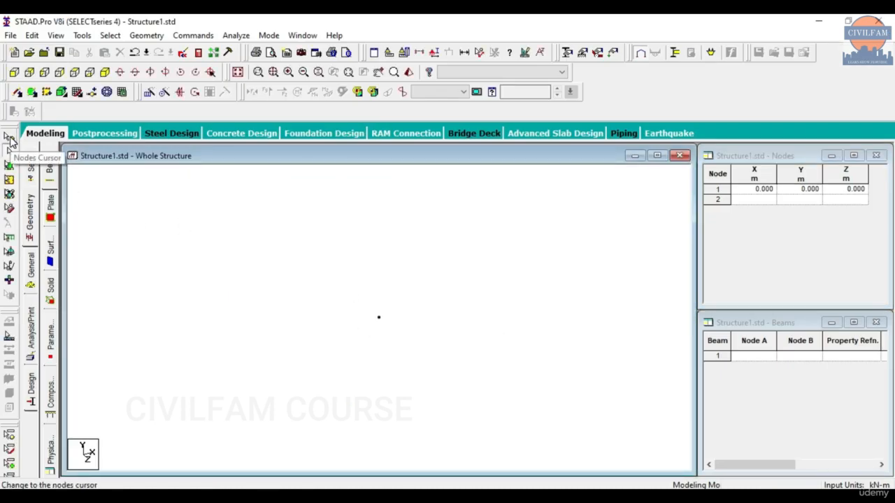
pyautogui.click(9, 138)
pyautogui.moveTo(314, 281); pyautogui.dragTo(474, 382)
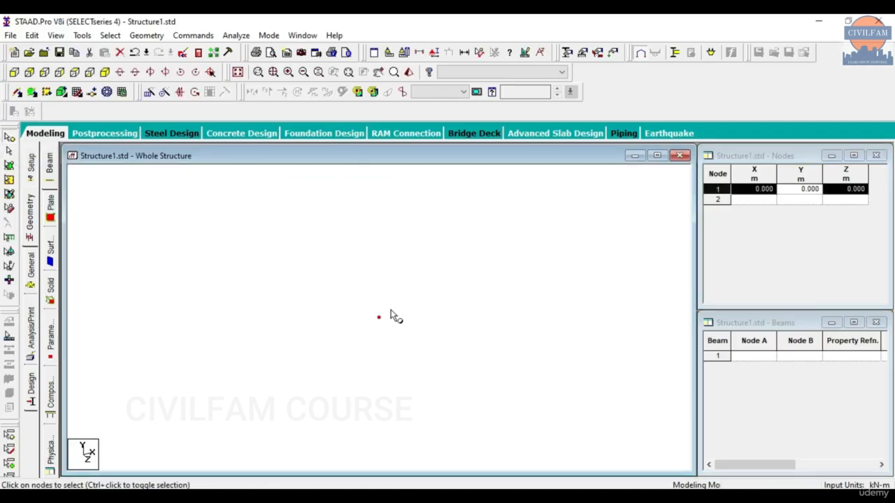
pyautogui.click(149, 95)
pyautogui.moveTo(357, 170); pyautogui.dragTo(178, 109)
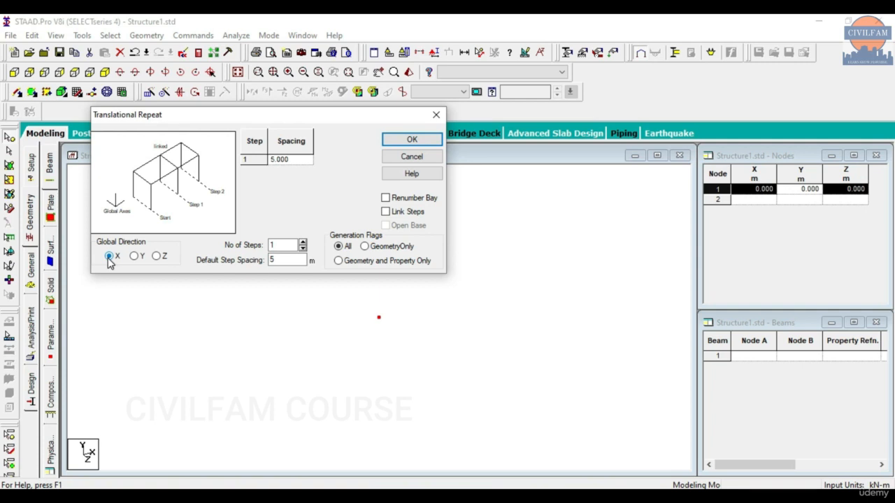
# Repeat the node along X in 4 linked steps of 5, 5, 7 and 6 m.
pyautogui.click(303, 244)
pyautogui.click(304, 244)
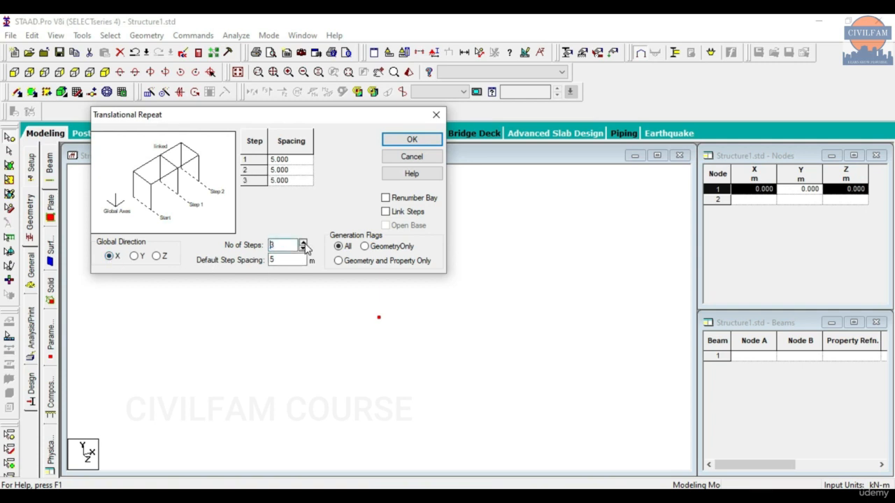
pyautogui.click(510, 496)
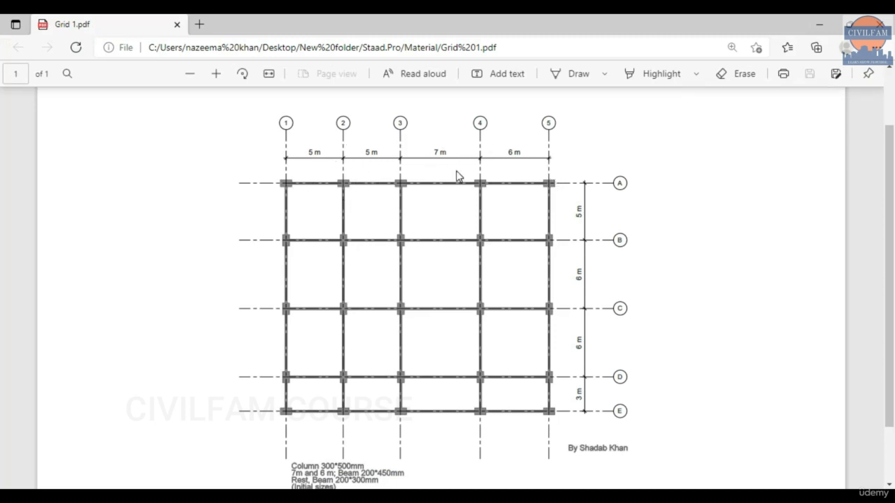
pyautogui.click(499, 496)
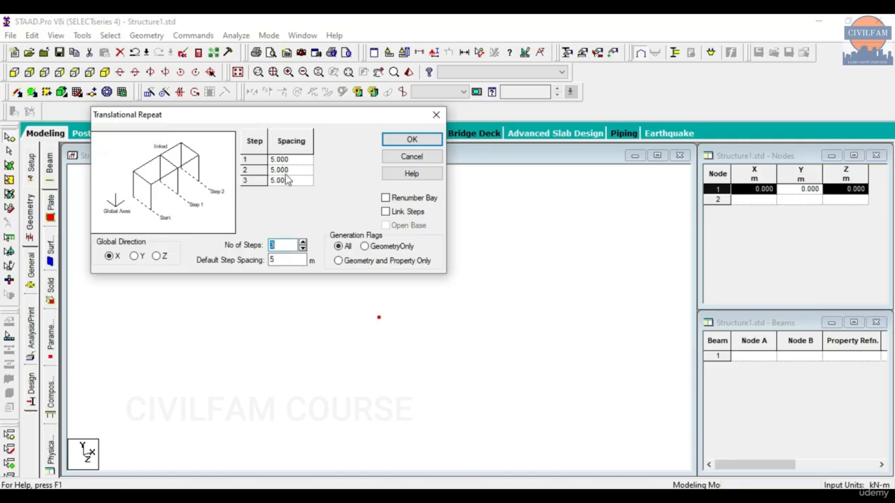
pyautogui.click(303, 242)
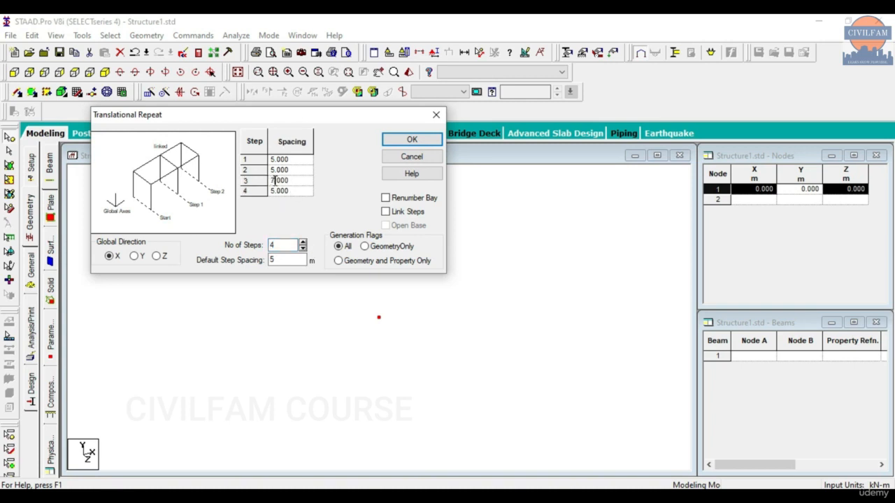
pyautogui.click(274, 190)
pyautogui.click(395, 218)
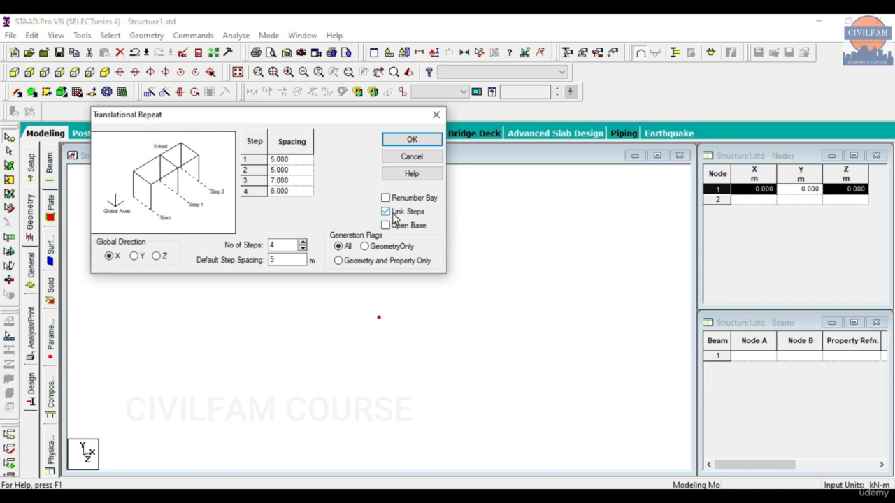
pyautogui.click(402, 139)
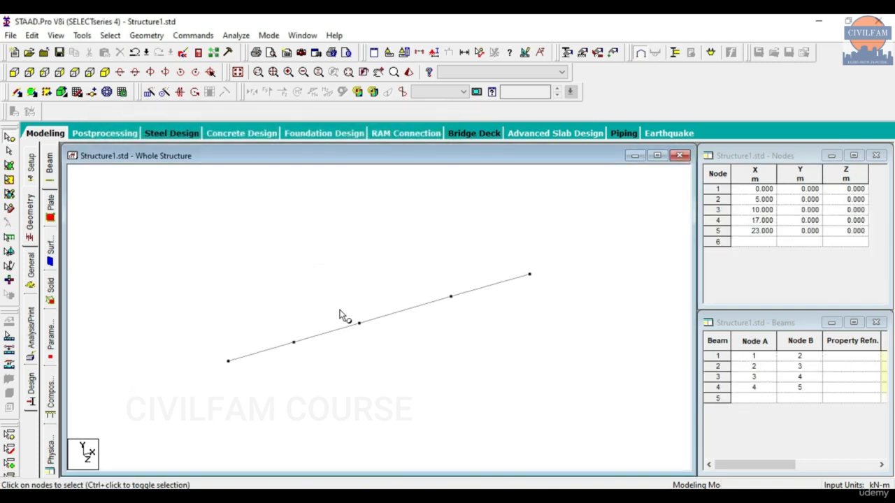
# Display the 5, 5, 7 and 6 m beam length labels and switch to front view.
pyautogui.click(110, 34)
pyautogui.click(81, 35)
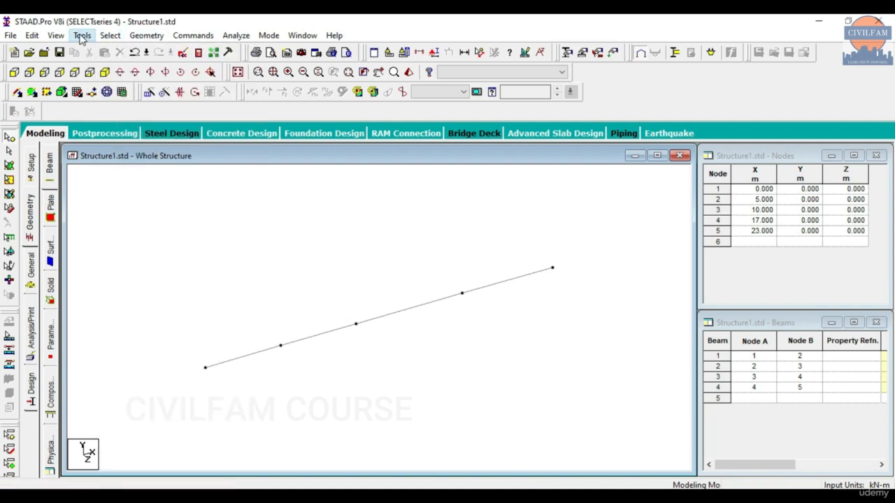
pyautogui.click(119, 265)
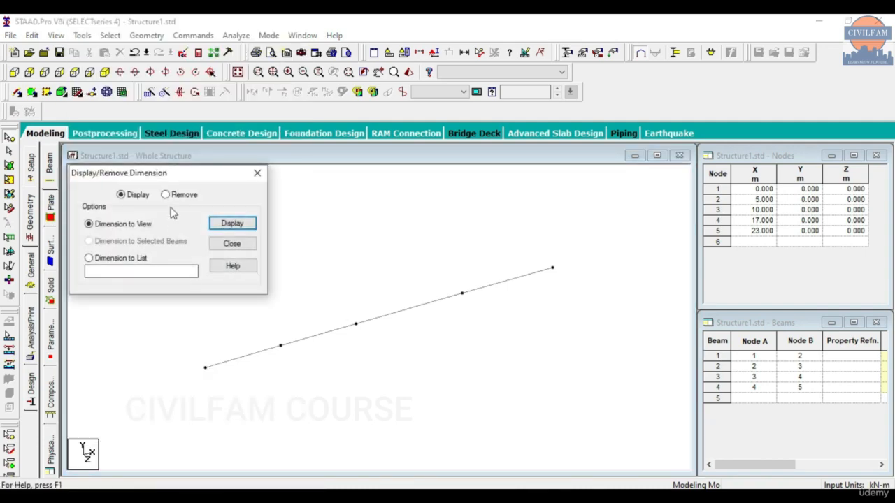
pyautogui.click(232, 222)
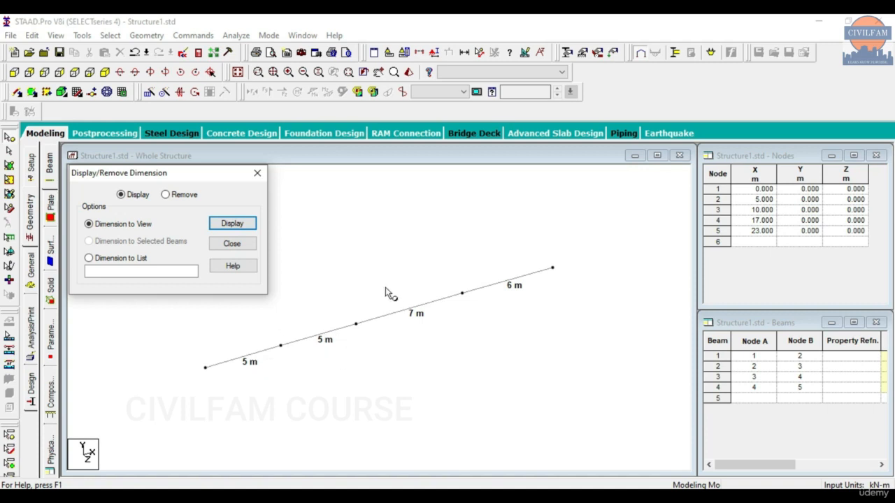
pyautogui.click(256, 173)
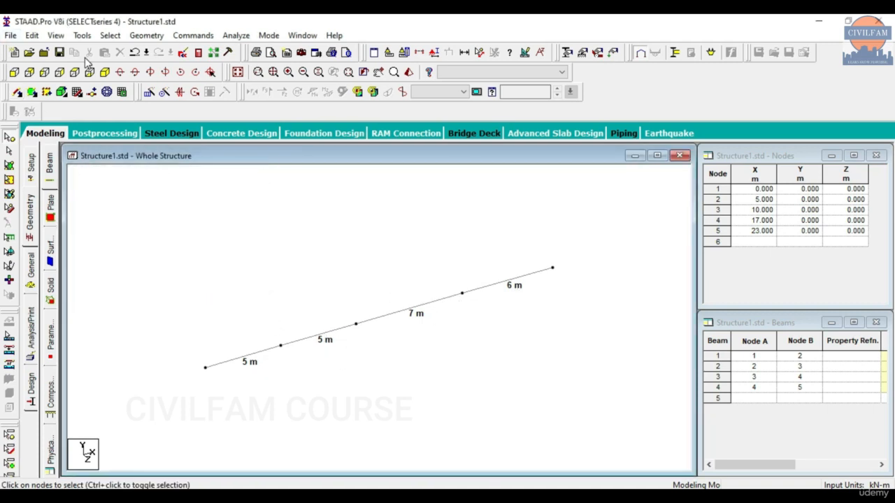
pyautogui.click(74, 74)
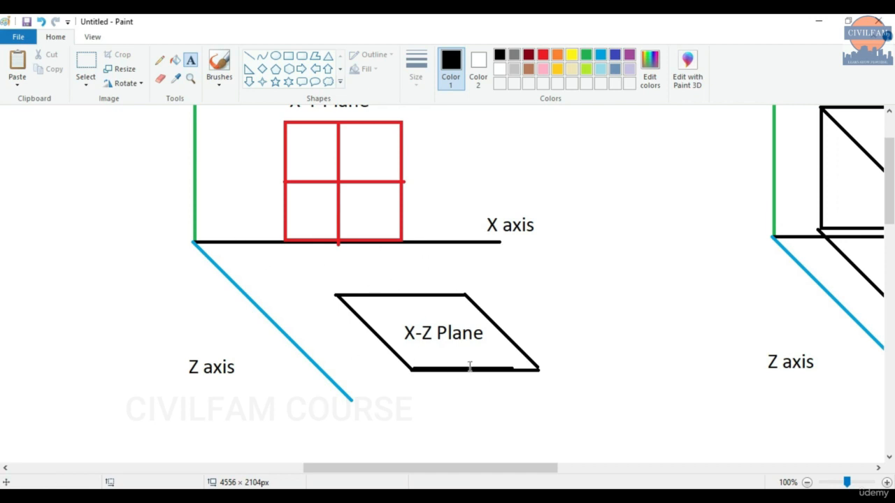
# Minimise Paint, window-select all four beams, and bring up the Grid 1 PDF.
pyautogui.click(817, 21)
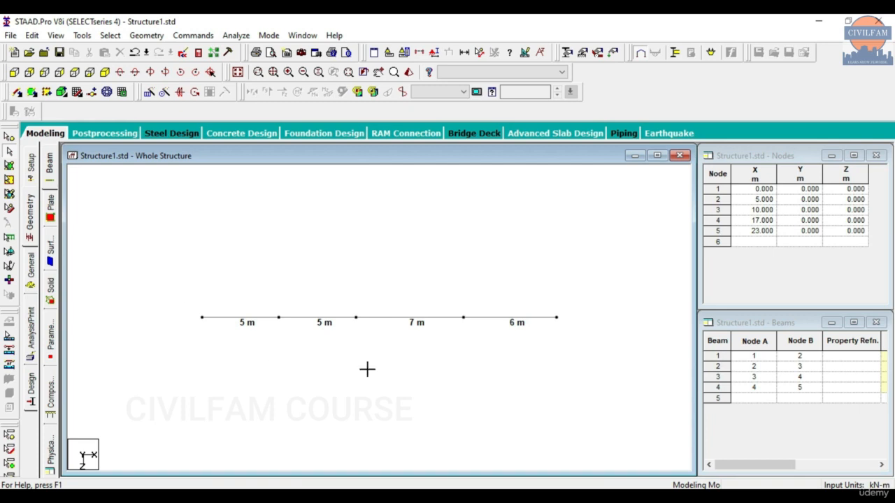
pyautogui.moveTo(176, 300); pyautogui.dragTo(594, 360)
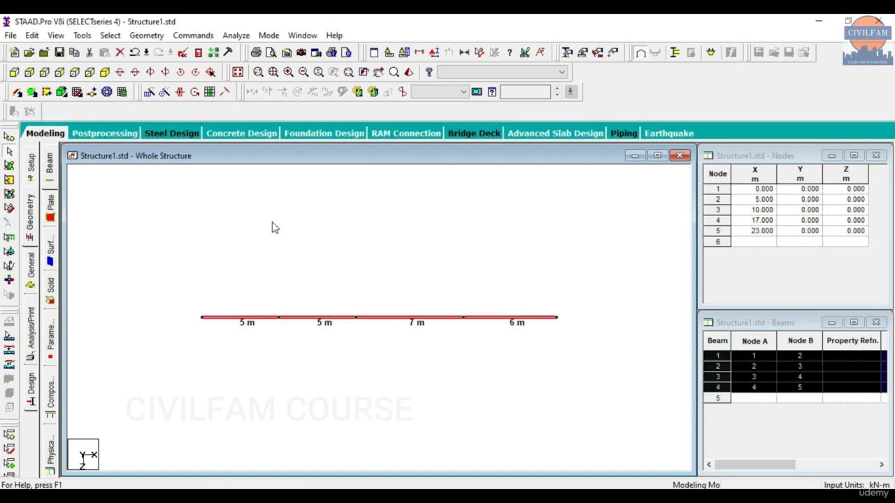
pyautogui.scroll(-3, 273, 223)
pyautogui.scroll(1, 314, 334)
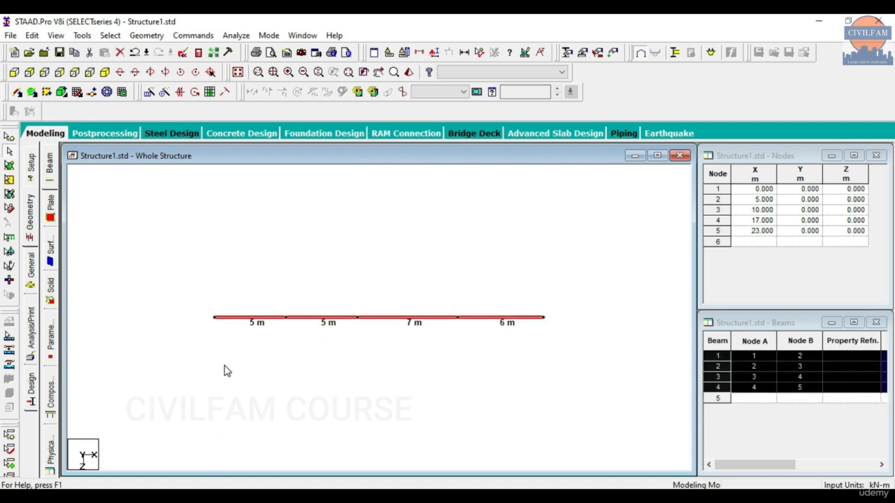
pyautogui.click(516, 495)
# Start a Z-direction Translational Repeat with 4 steps, accepting the auto-save prompt.
pyautogui.click(156, 94)
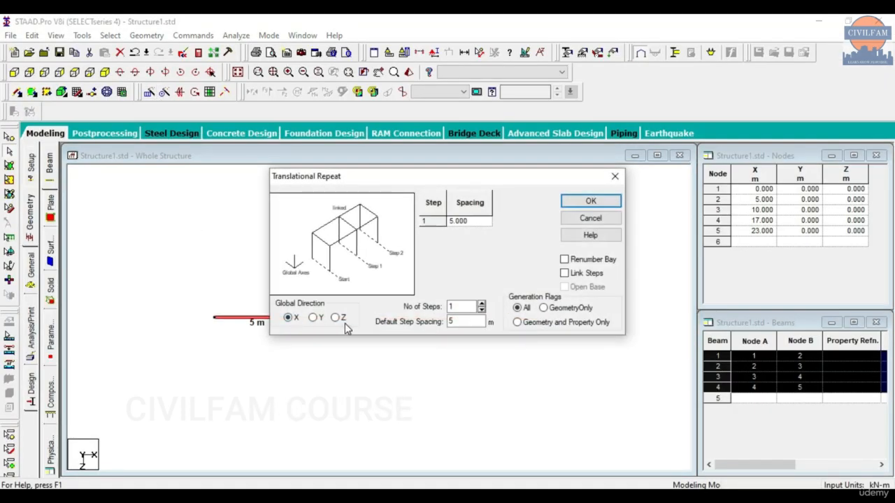
pyautogui.click(445, 286)
pyautogui.click(335, 317)
pyautogui.click(481, 303)
pyautogui.click(481, 304)
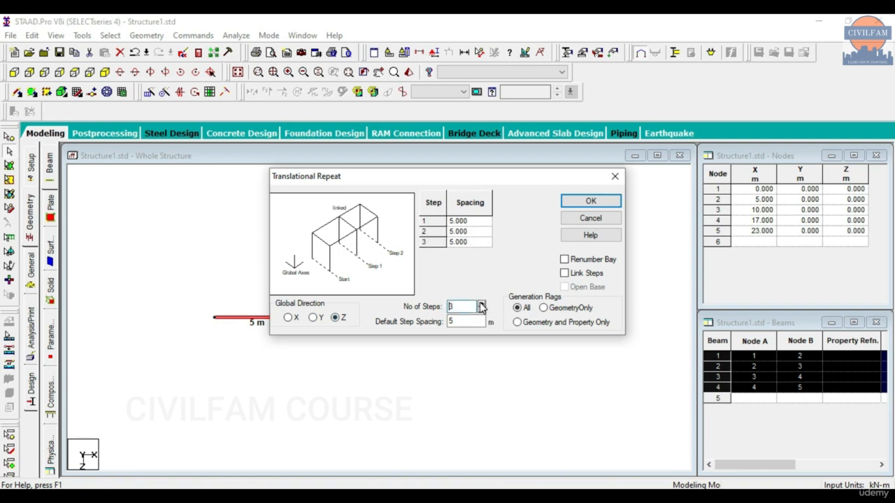
pyautogui.click(481, 304)
pyautogui.click(535, 499)
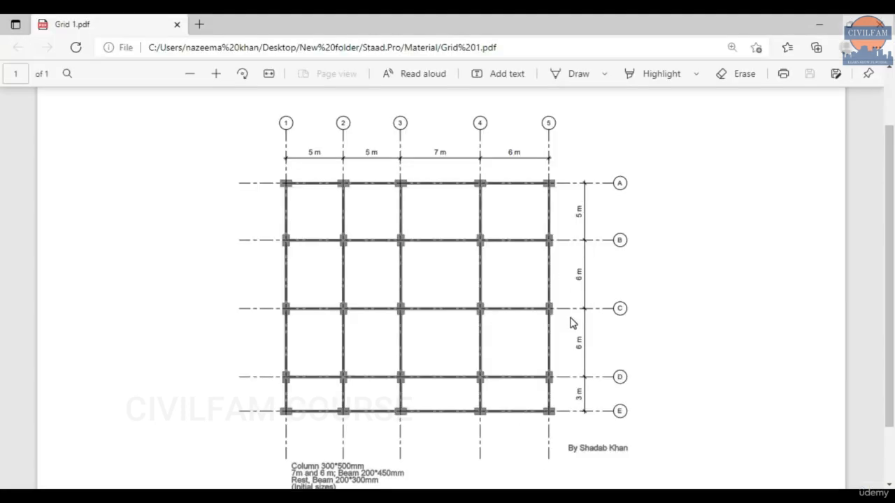
pyautogui.click(536, 498)
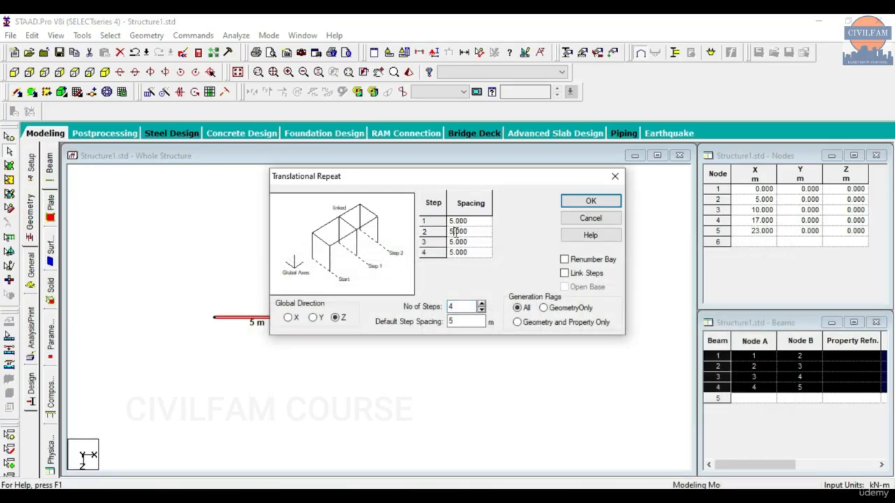
# Set Z spacings of 5, 6, 6 and 3 m with Link Steps on and generate the grid.
pyautogui.click(452, 242)
pyautogui.click(454, 253)
pyautogui.click(564, 274)
pyautogui.click(480, 255)
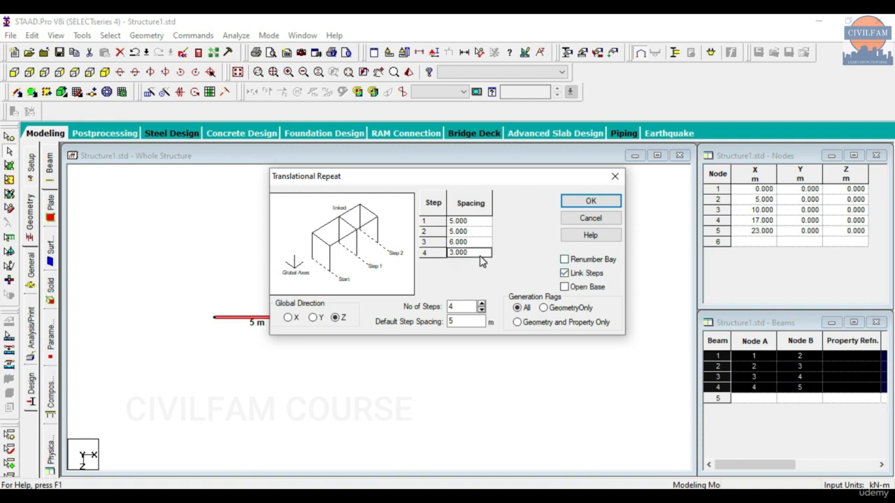
pyautogui.click(452, 231)
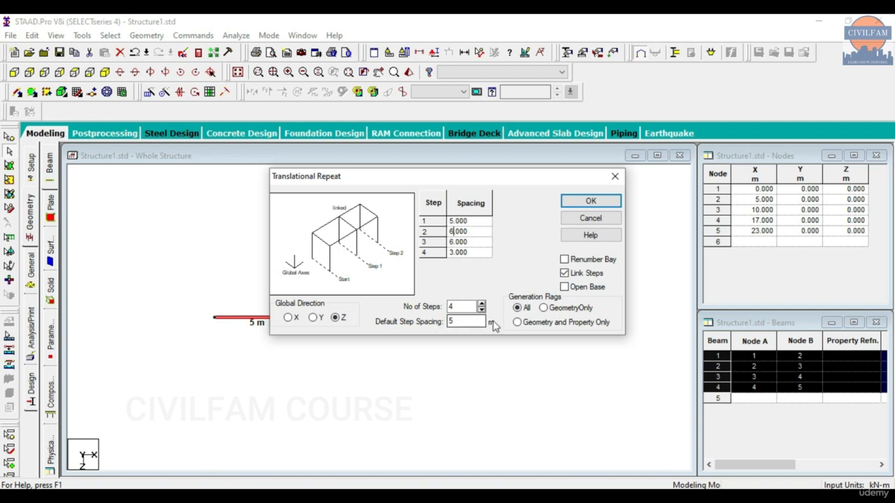
pyautogui.click(591, 202)
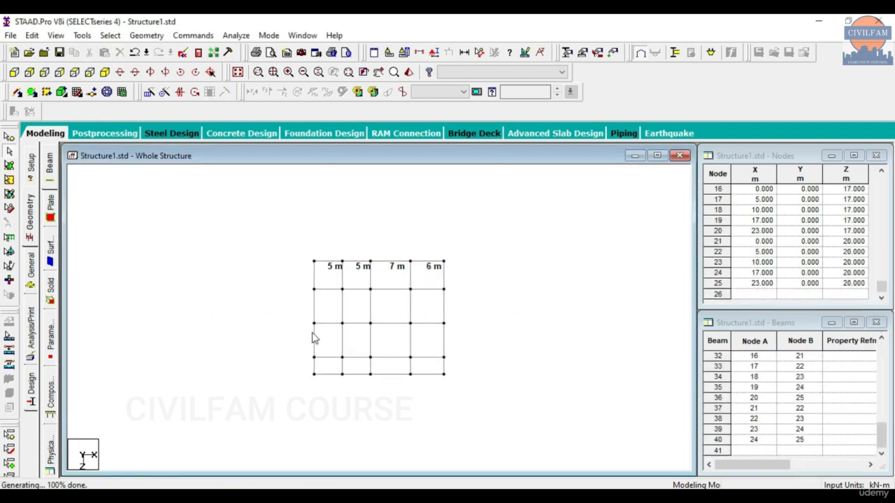
# Display length labels on all grid beams and compare them with the Grid 1 PDF.
pyautogui.click(82, 35)
pyautogui.click(130, 270)
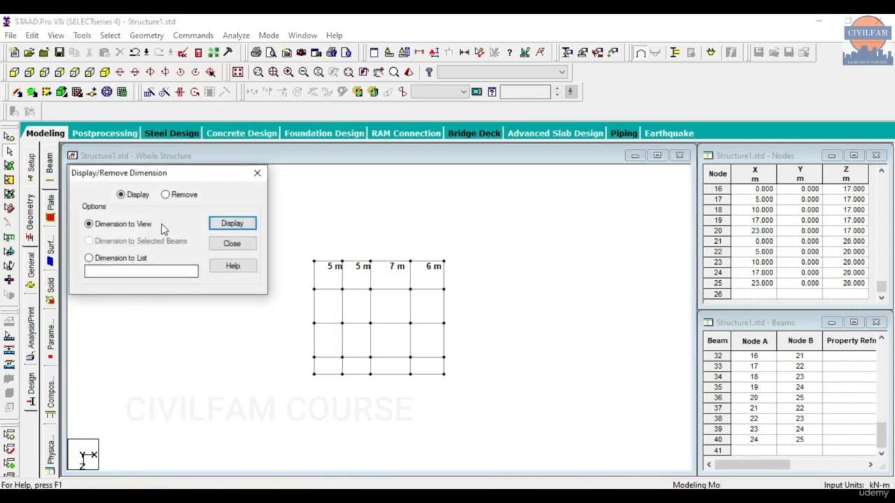
pyautogui.click(231, 223)
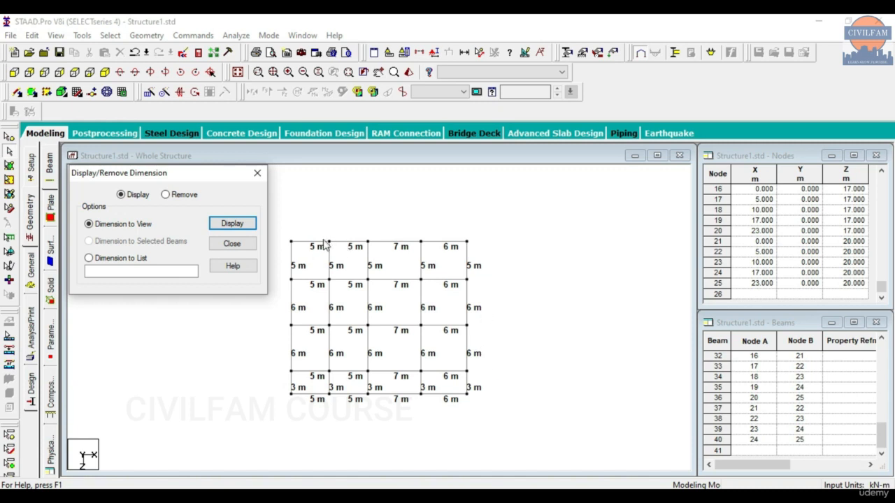
pyautogui.hotkey('alt', 'Tab')
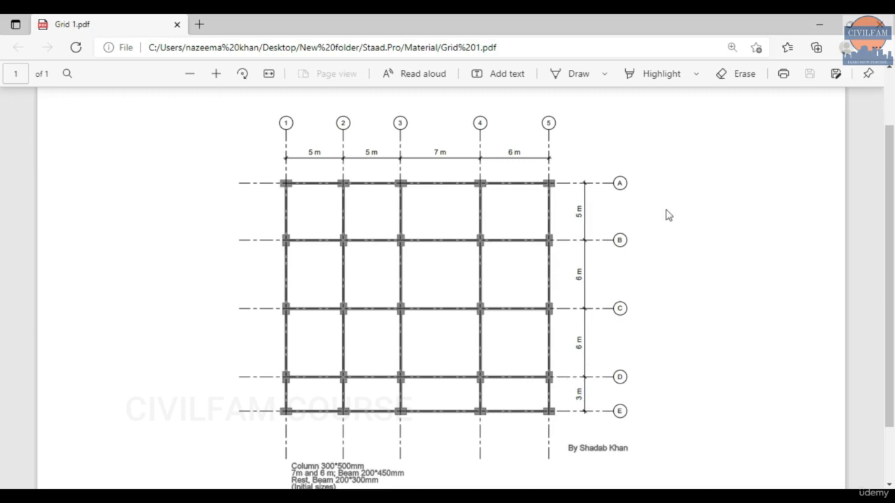
pyautogui.click(819, 24)
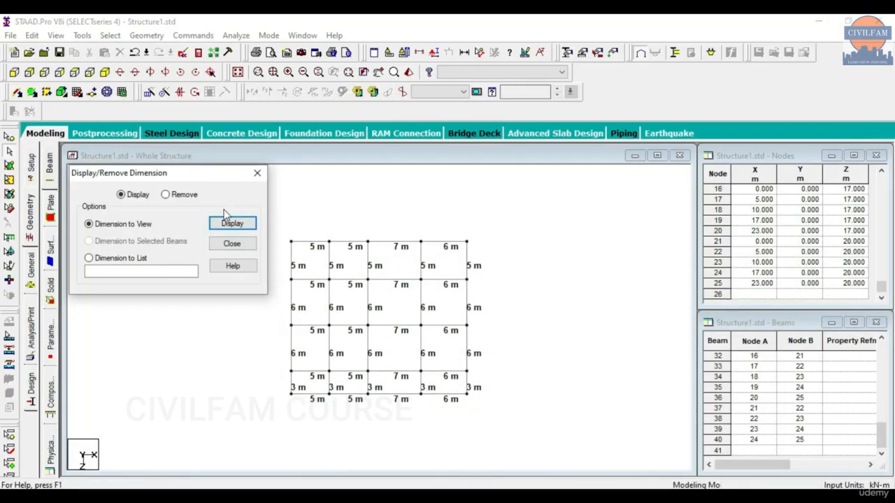
# Remove all beam dimension labels and close the Dimension Beams dialog.
pyautogui.click(183, 196)
pyautogui.click(231, 224)
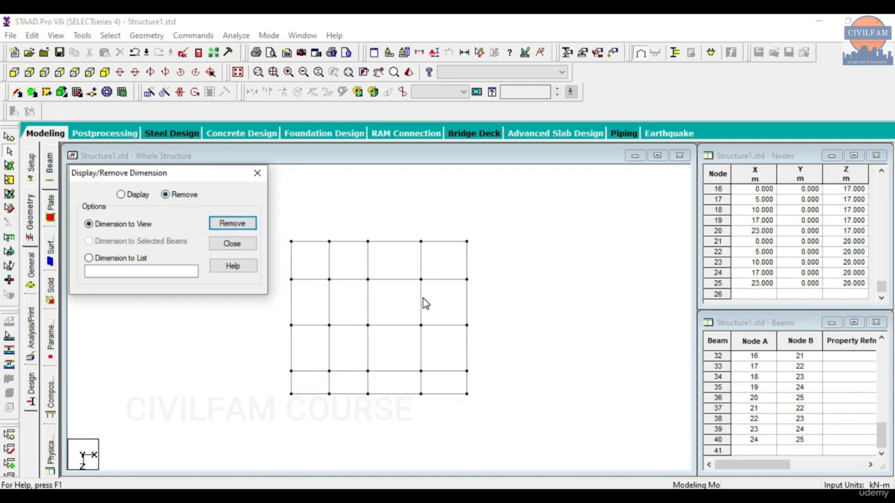
pyautogui.click(257, 173)
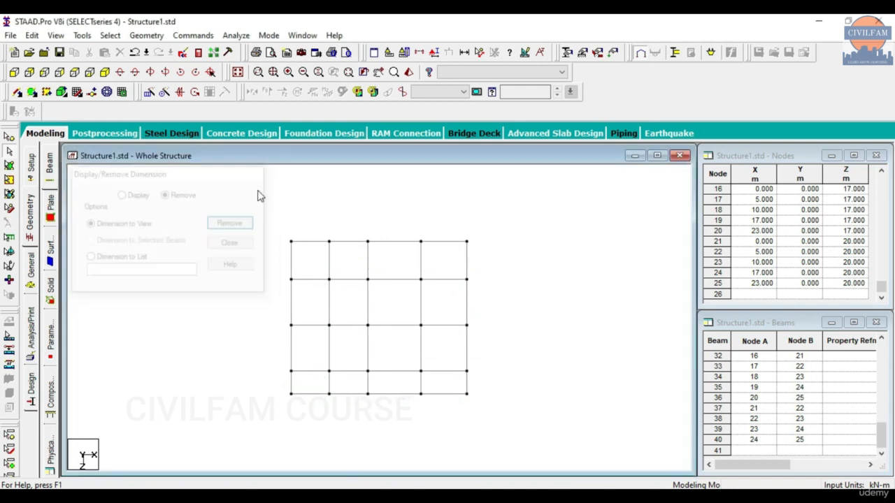
# In isometric view, clear the beam selection and select all nodes of the floor grid.
pyautogui.click(104, 73)
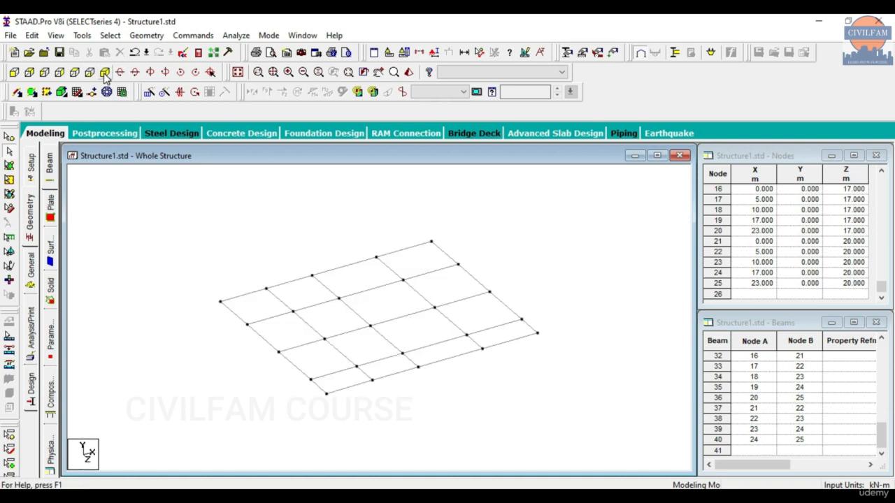
pyautogui.hotkey('ctrl', 'a')
pyautogui.click(186, 217)
pyautogui.click(9, 137)
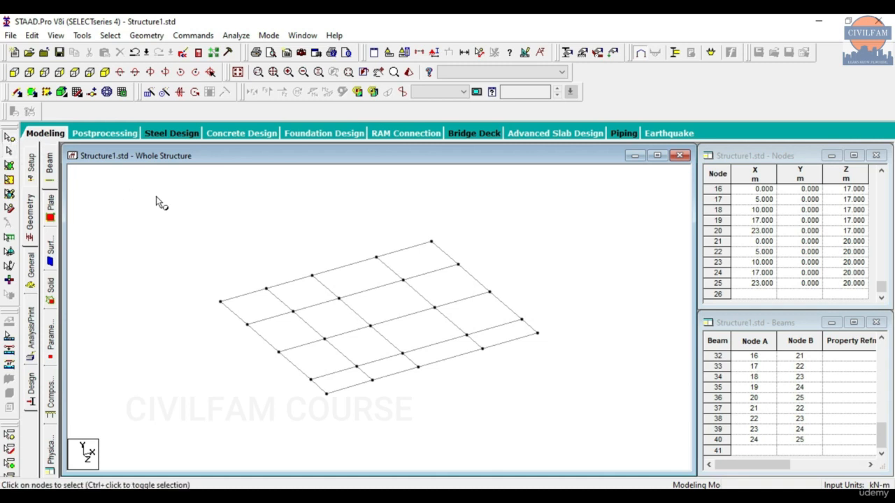
pyautogui.hotkey('ctrl', 'a')
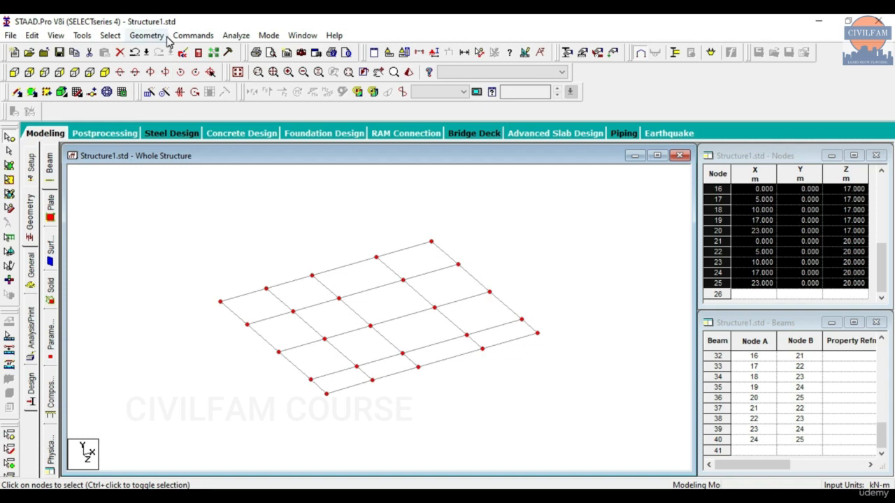
# Translational-repeat the nodes once in global Y at -1.5 m with linked steps to form columns.
pyautogui.click(150, 93)
pyautogui.click(313, 317)
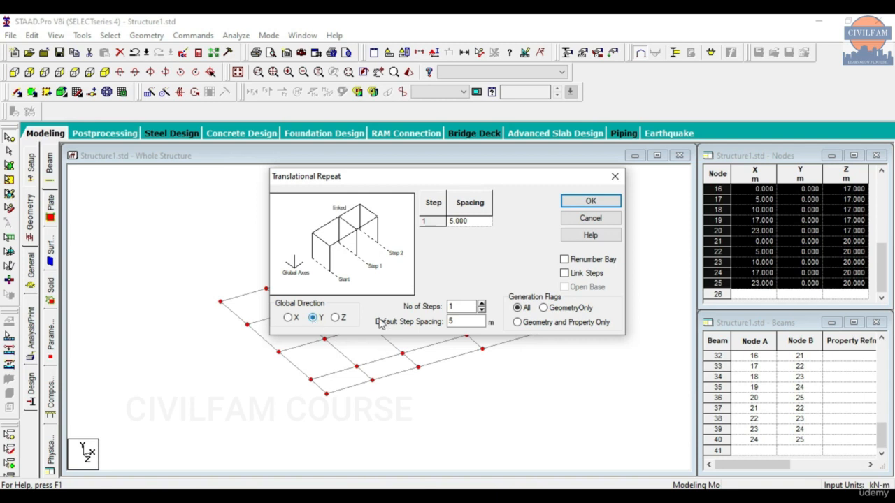
pyautogui.doubleClick(451, 322)
pyautogui.press('BackSpace')
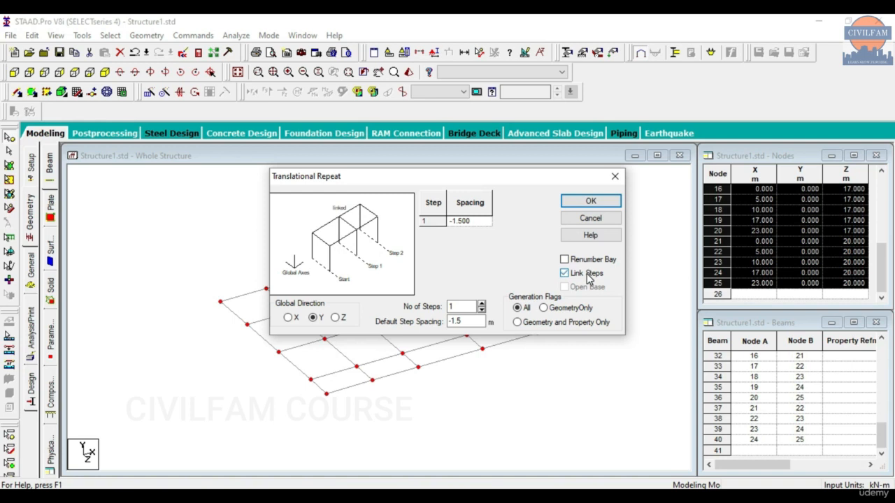
pyautogui.moveTo(527, 176); pyautogui.dragTo(340, 74)
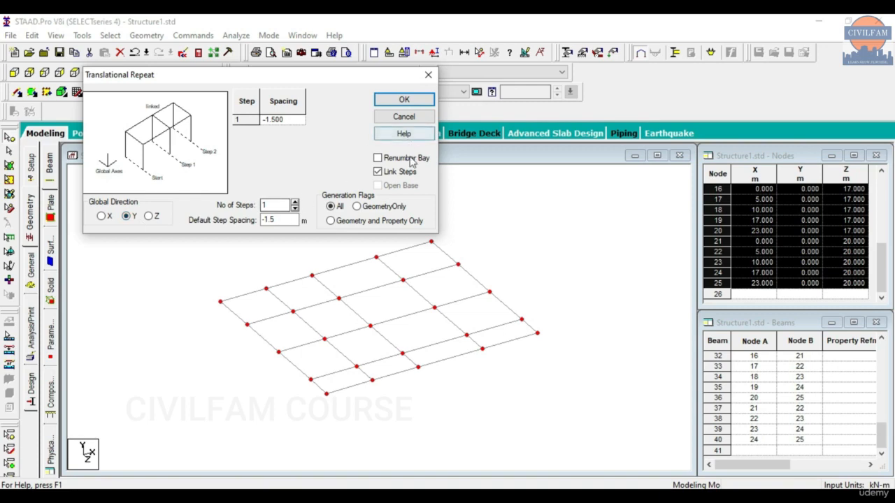
pyautogui.click(416, 103)
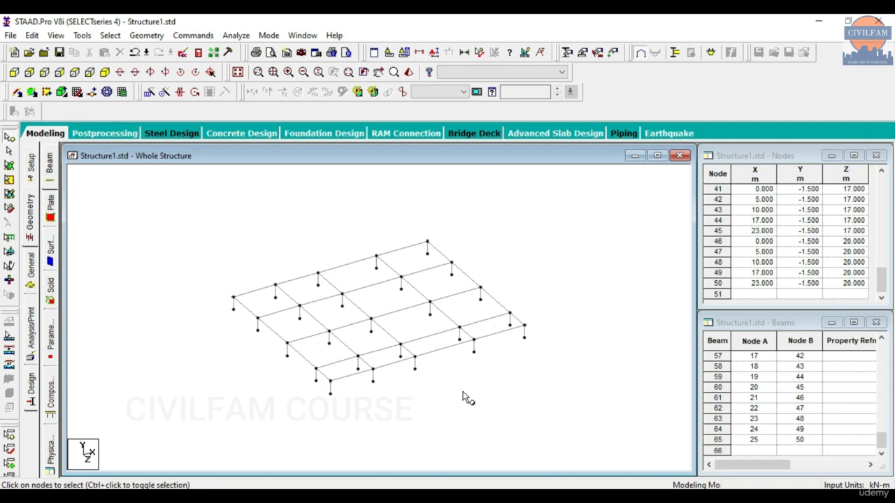
# From a side elevation, window-select the floor-level grid beams, then return to isometric view.
pyautogui.click(45, 73)
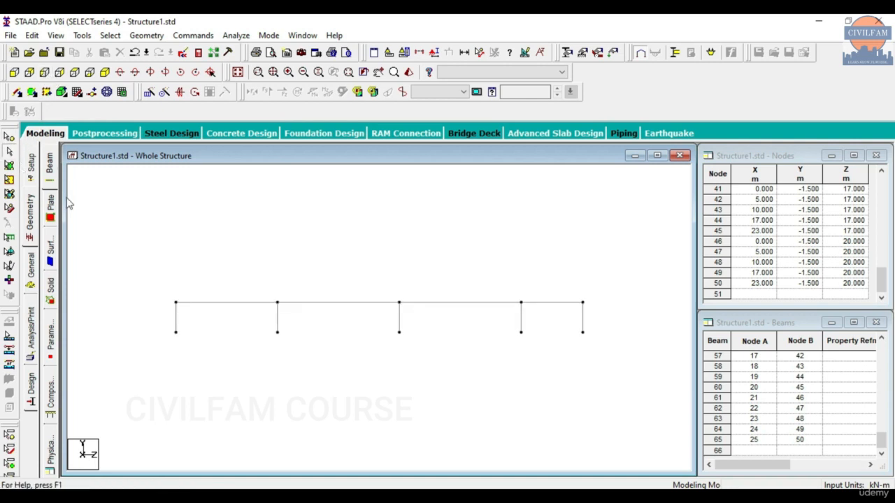
pyautogui.moveTo(160, 287); pyautogui.dragTo(606, 316)
pyautogui.click(105, 72)
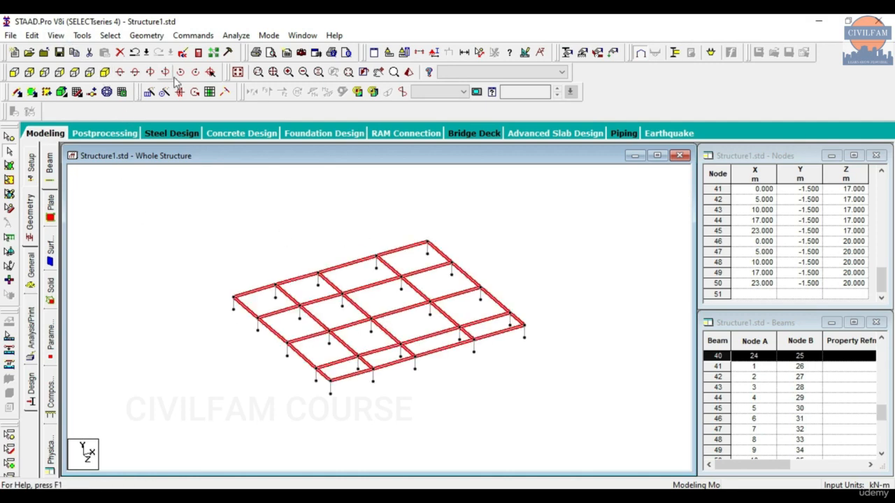
# Repeat the selected beams upward in Y in 3 steps of 3 m spacing.
pyautogui.click(149, 93)
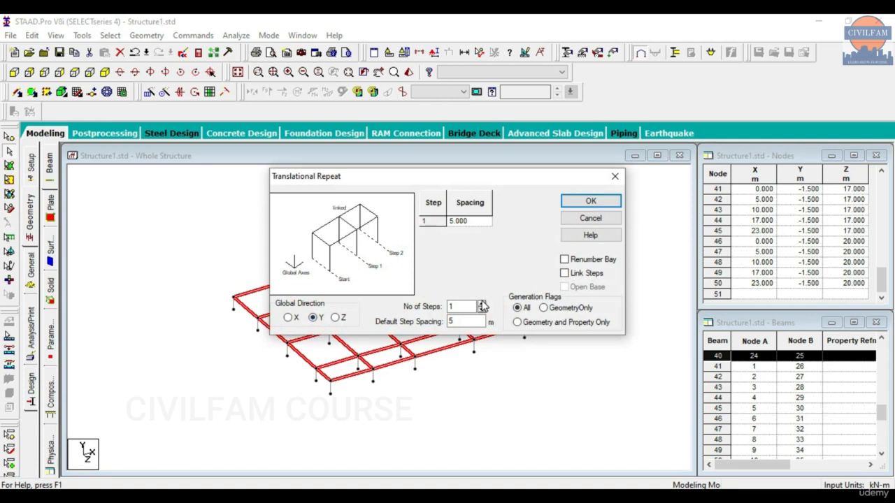
pyautogui.click(482, 305)
pyautogui.click(482, 305)
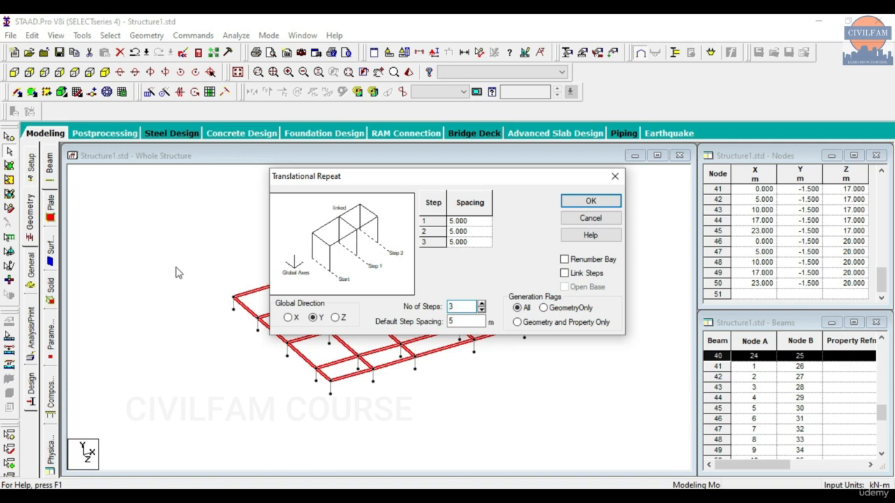
pyautogui.doubleClick(446, 321)
pyautogui.doubleClick(455, 323)
pyautogui.write('4')
pyautogui.press('Tab')
pyautogui.write('3')
pyautogui.click(586, 207)
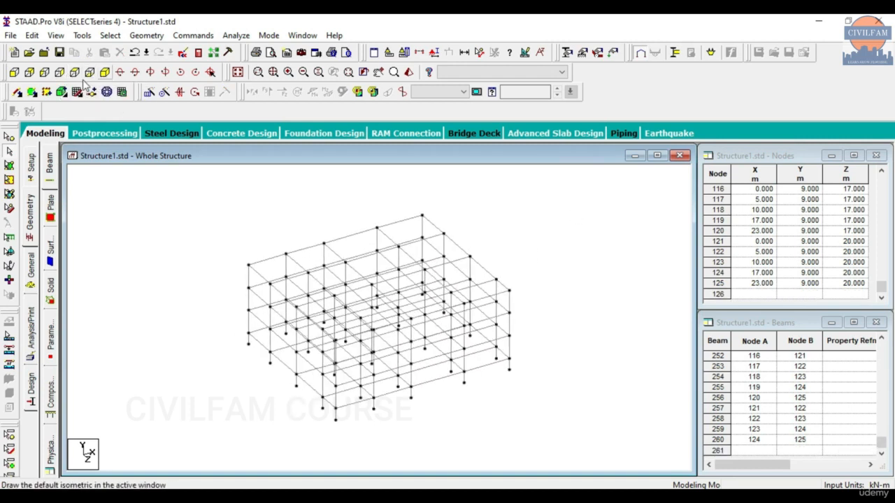
pyautogui.click(74, 73)
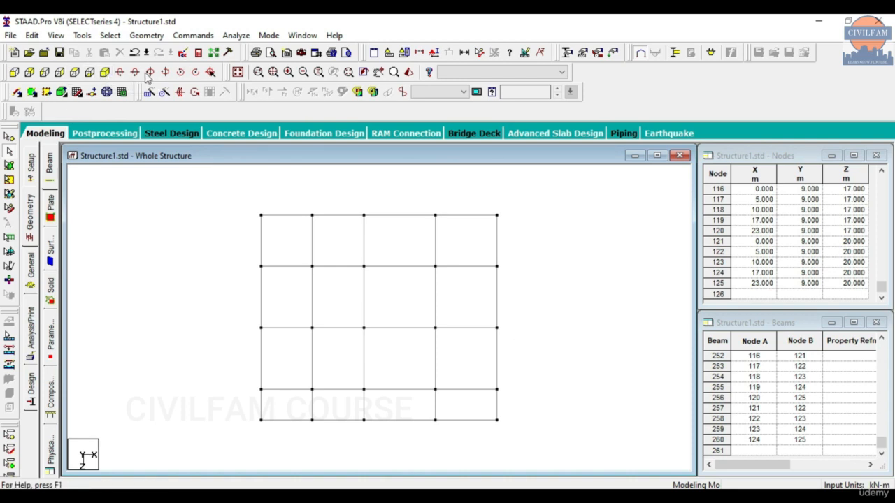
pyautogui.click(103, 75)
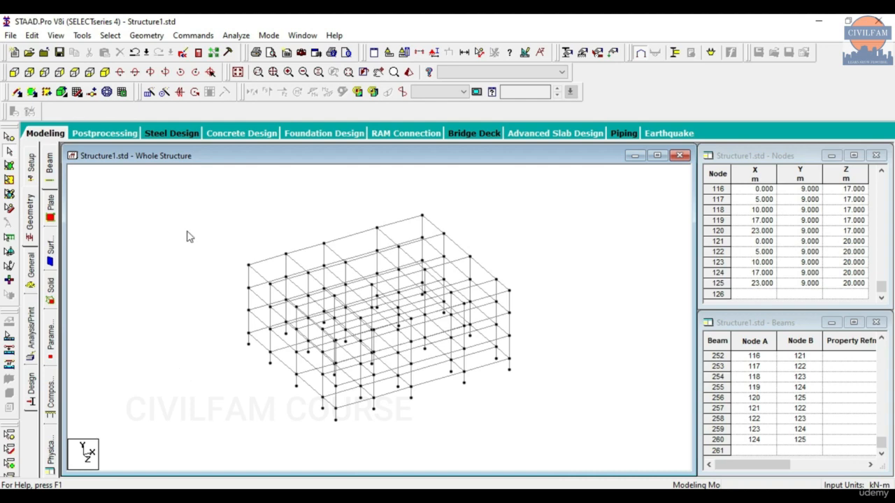
pyautogui.click(142, 35)
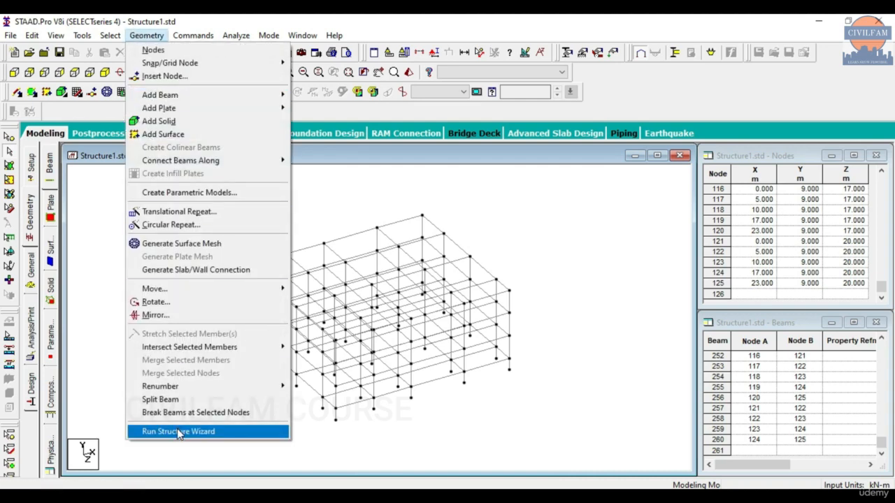
pyautogui.click(103, 341)
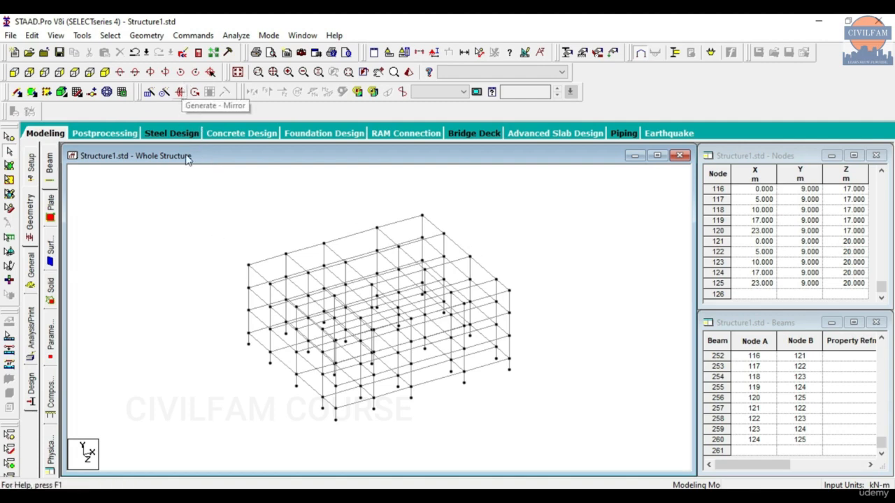
pyautogui.click(143, 36)
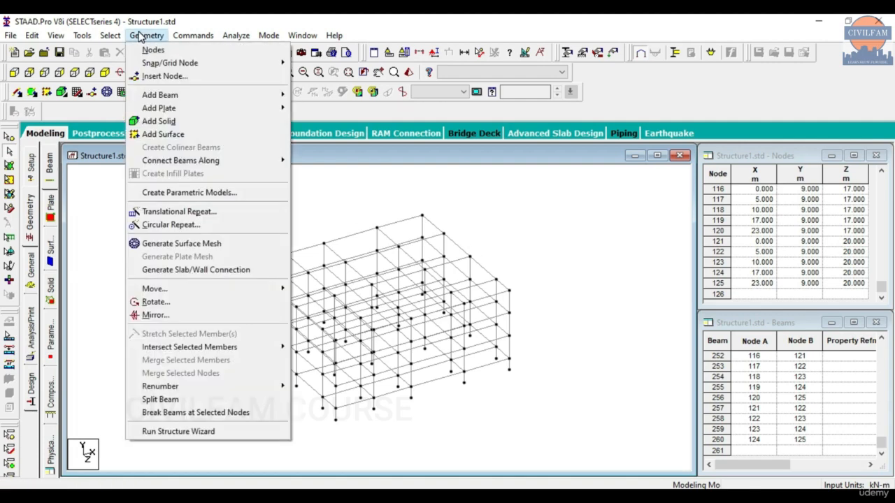
pyautogui.click(99, 218)
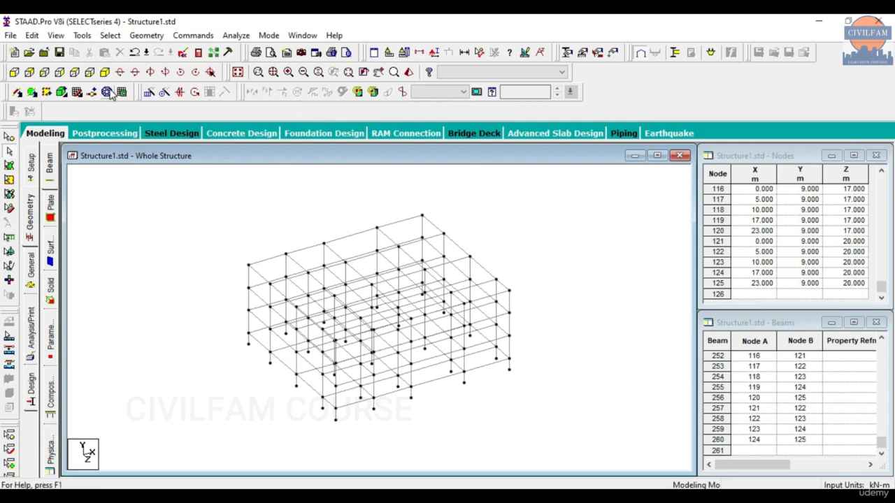
pyautogui.click(146, 35)
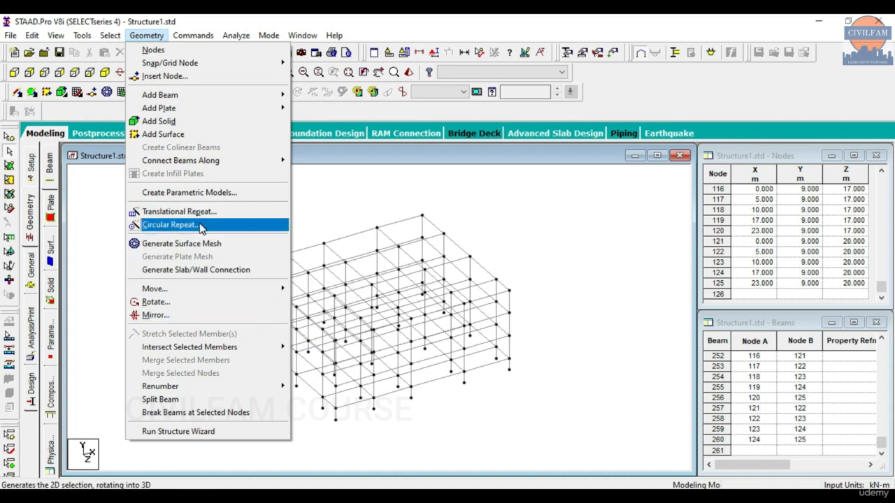
pyautogui.moveTo(216, 96)
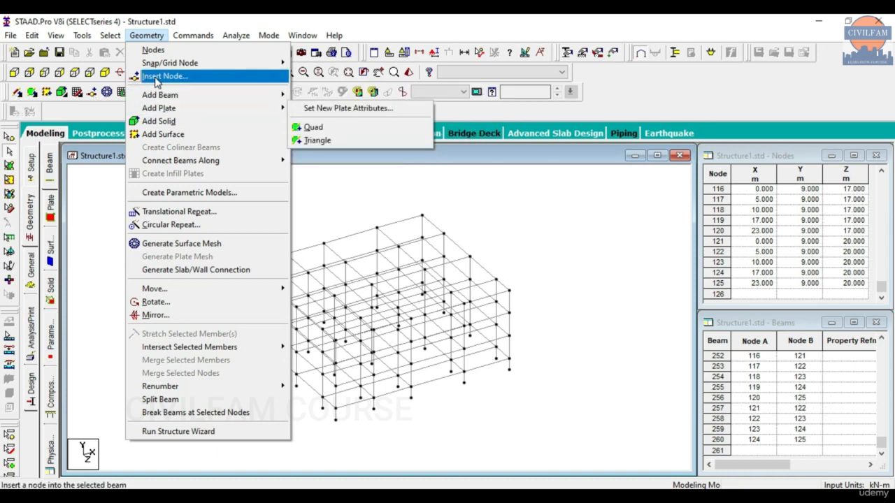
pyautogui.moveTo(160, 96)
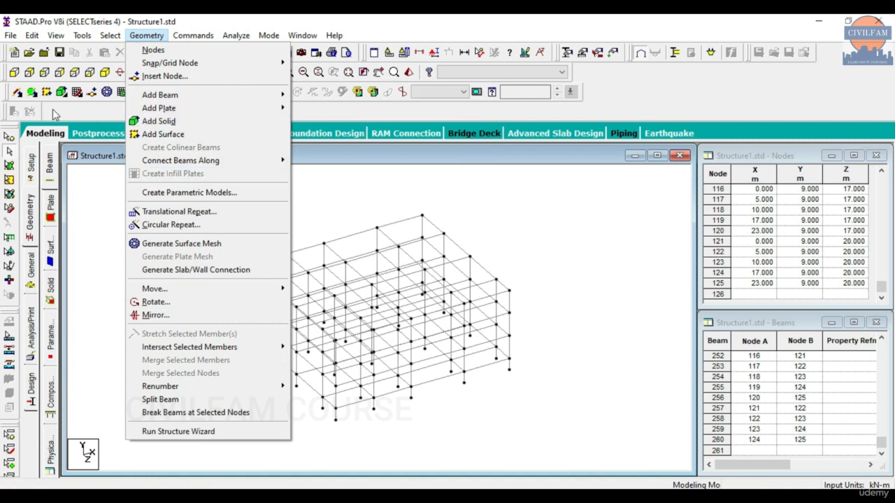
pyautogui.click(343, 212)
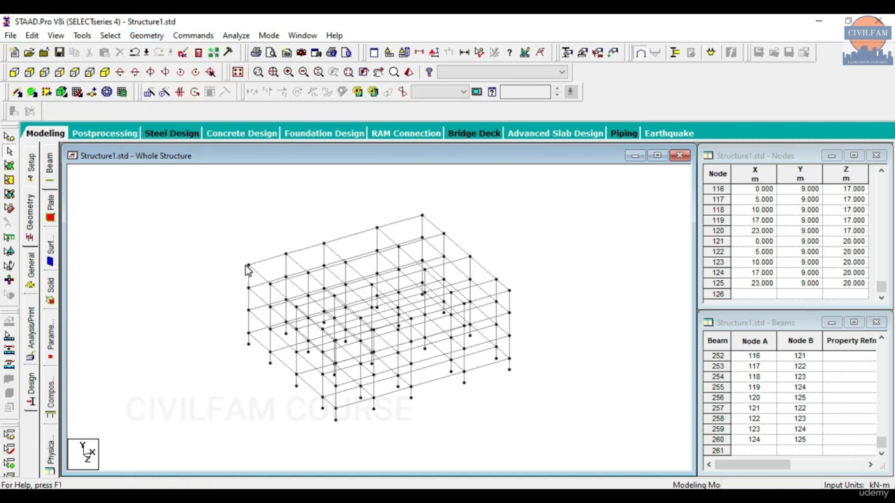
# Compare the model with Grid 1.pdf, then select and delete all 260 beams, confirming with OK.
pyautogui.click(499, 496)
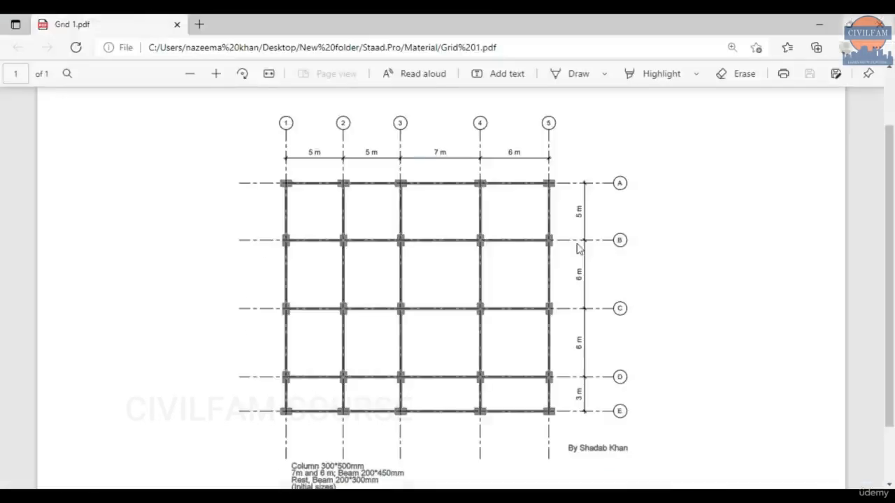
pyautogui.click(819, 25)
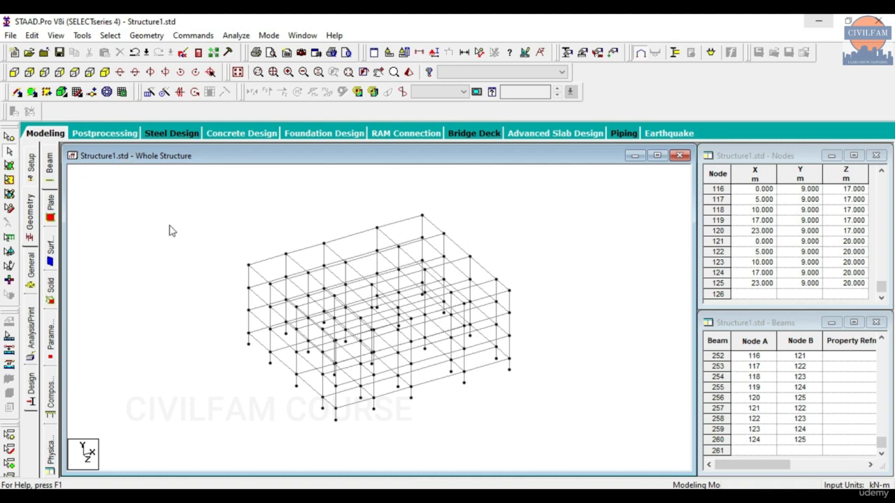
pyautogui.hotkey('ctrl', 'a')
pyautogui.press('Delete')
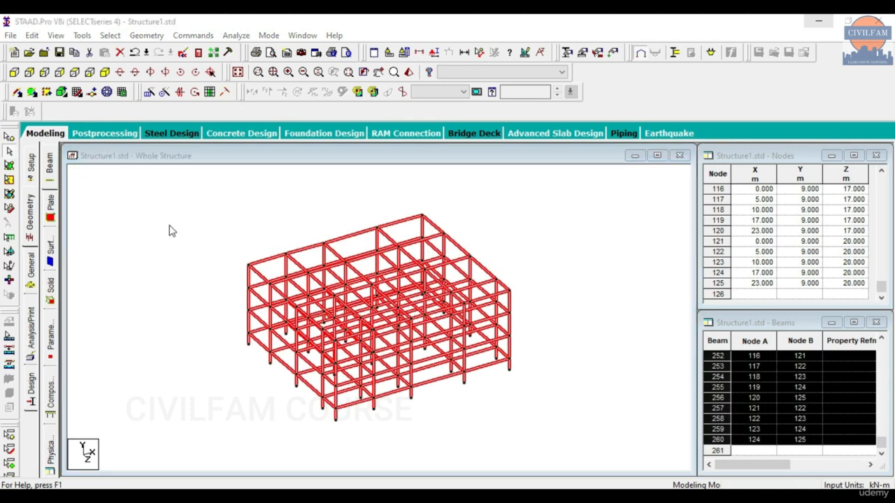
pyautogui.click(481, 287)
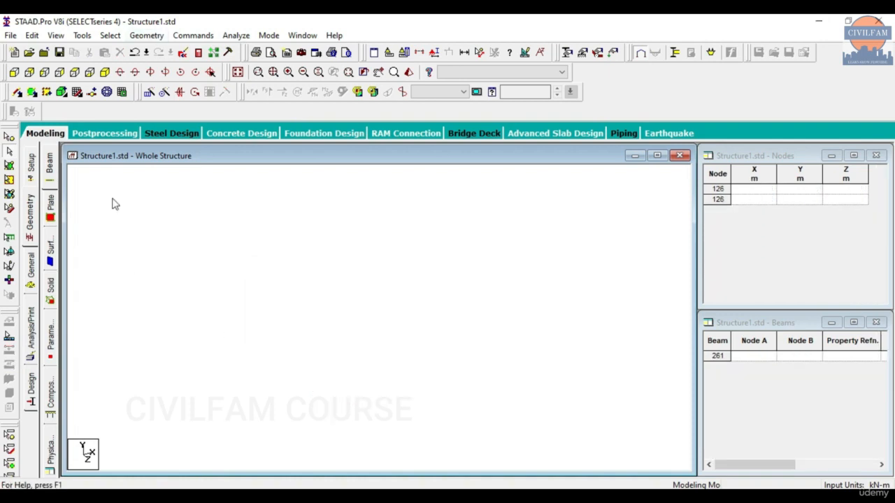
# Launch Run Structure Wizard from the Geometry menu.
pyautogui.click(146, 36)
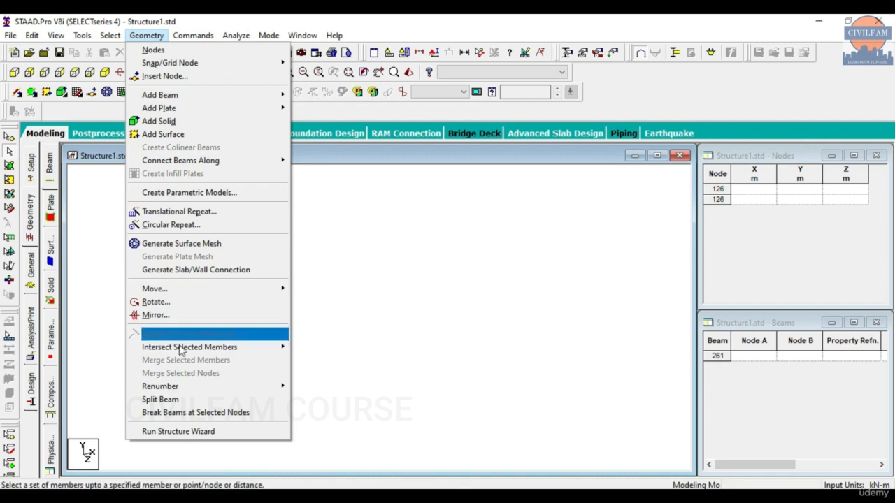
pyautogui.click(202, 433)
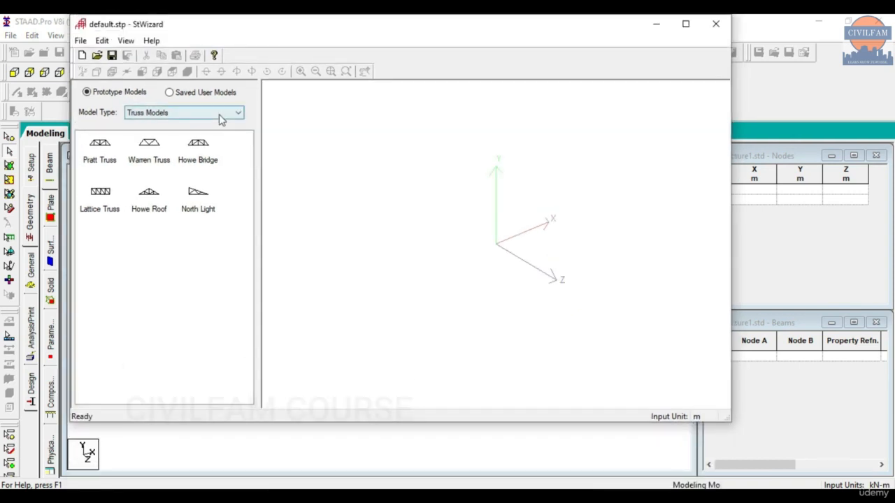
# Preview the Pratt and Lattice truss prototypes, then switch to Frame Models and pick Continuous Beam.
pyautogui.click(220, 117)
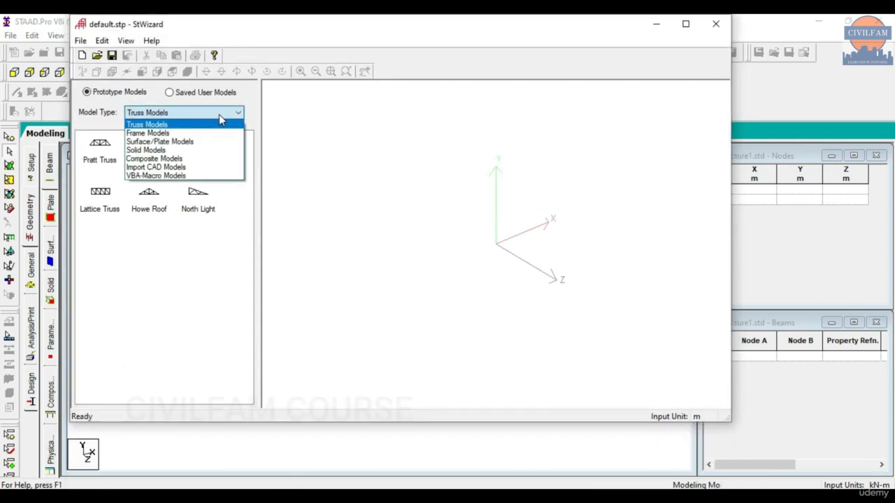
pyautogui.click(157, 198)
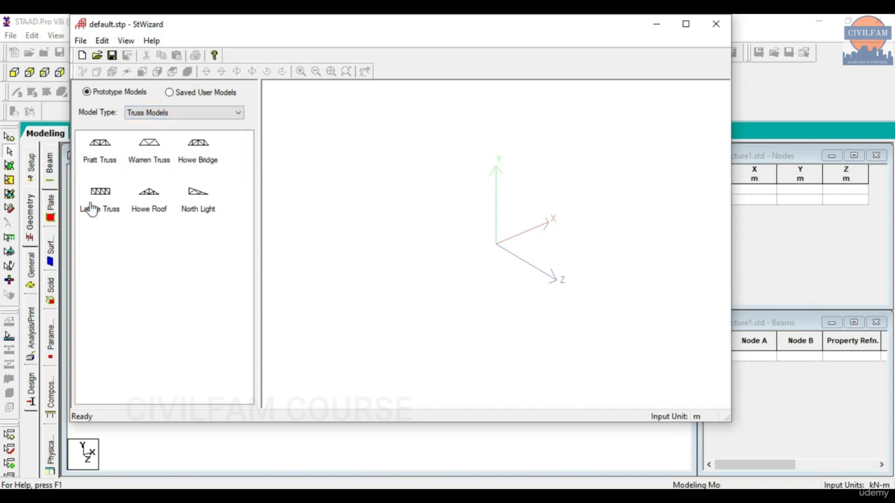
pyautogui.click(111, 168)
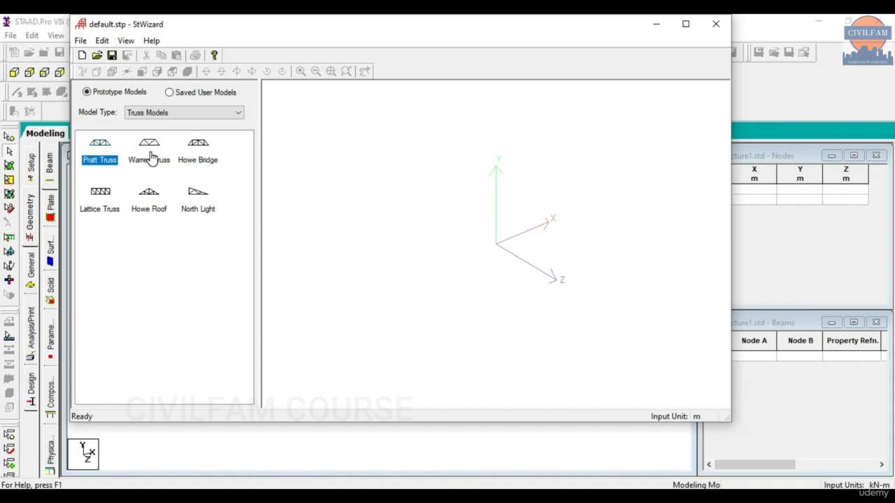
pyautogui.click(110, 209)
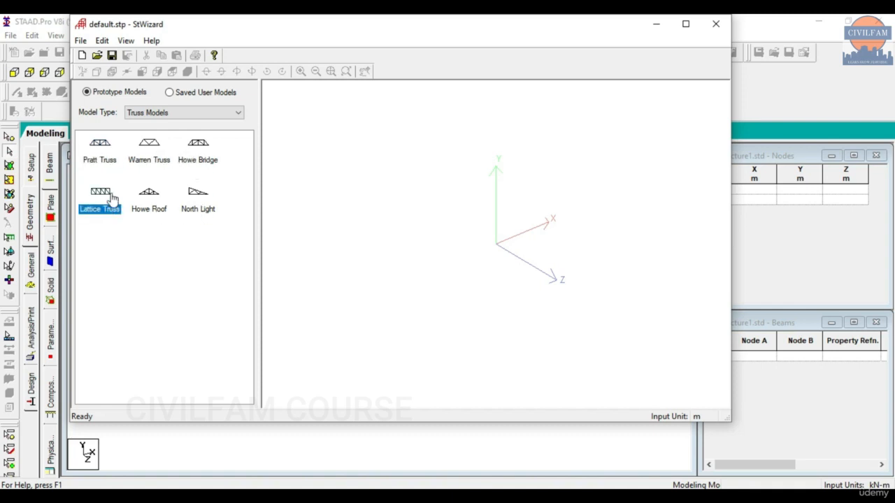
pyautogui.click(117, 154)
pyautogui.click(159, 112)
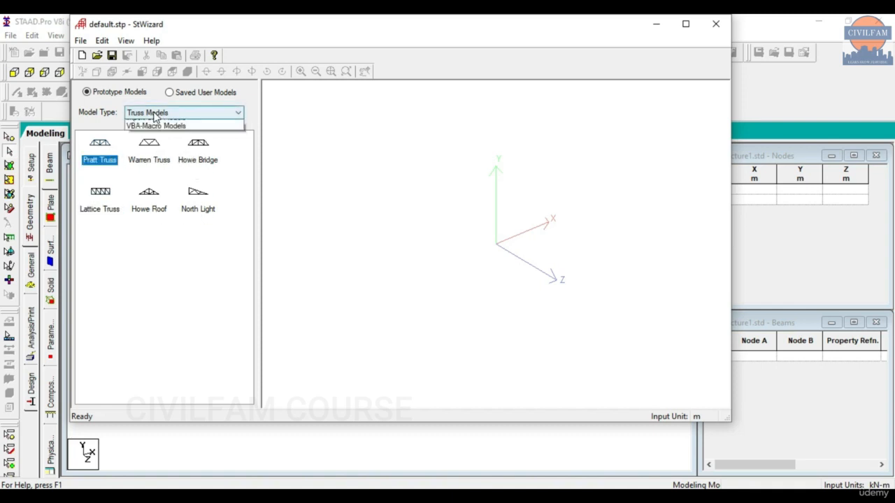
pyautogui.click(159, 132)
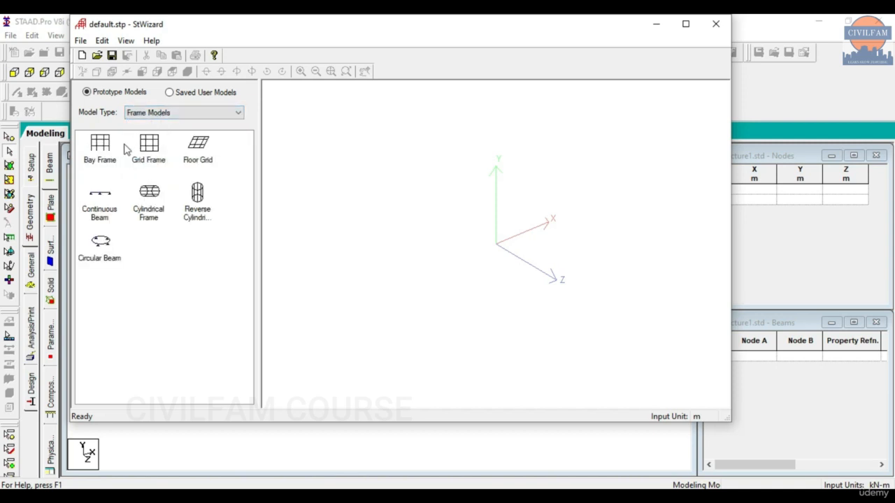
pyautogui.click(100, 213)
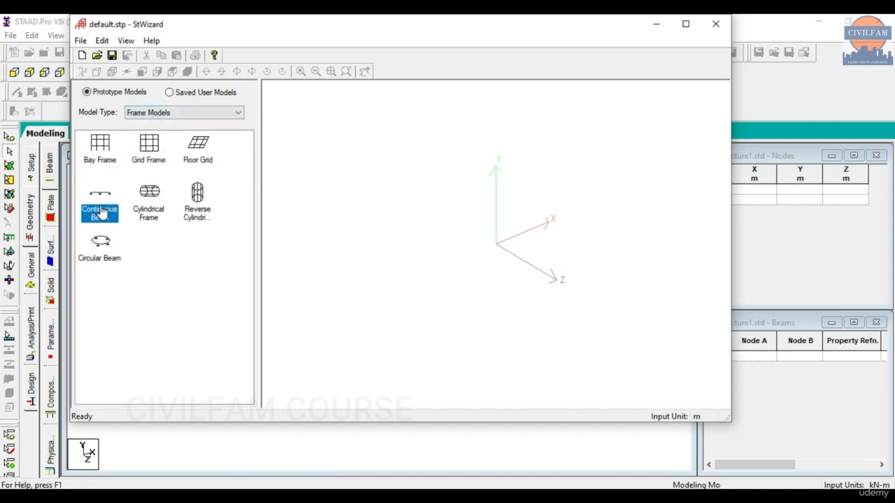
# Cycle through Truss Models and Import CAD Models, ending back on Frame Models.
pyautogui.click(155, 113)
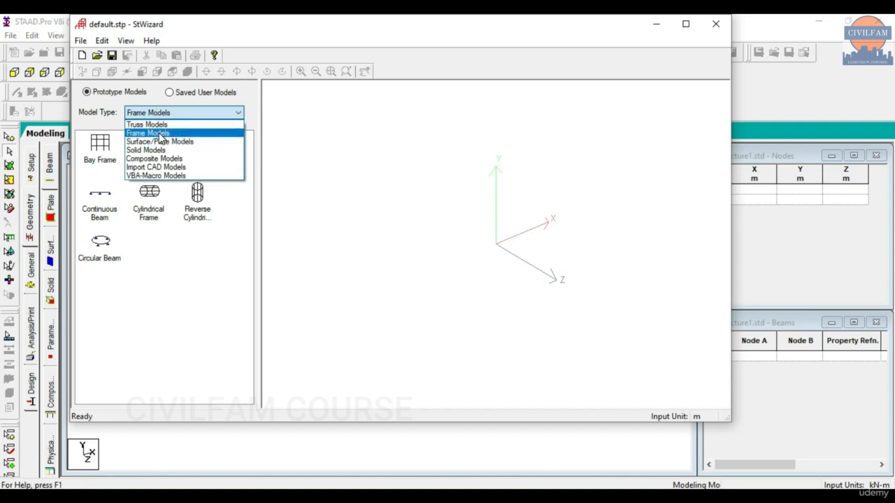
pyautogui.click(160, 124)
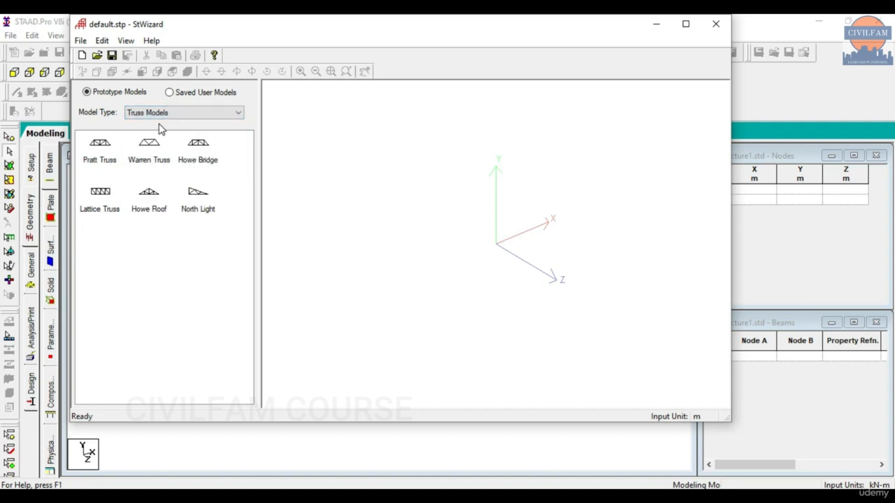
pyautogui.click(192, 115)
pyautogui.click(178, 135)
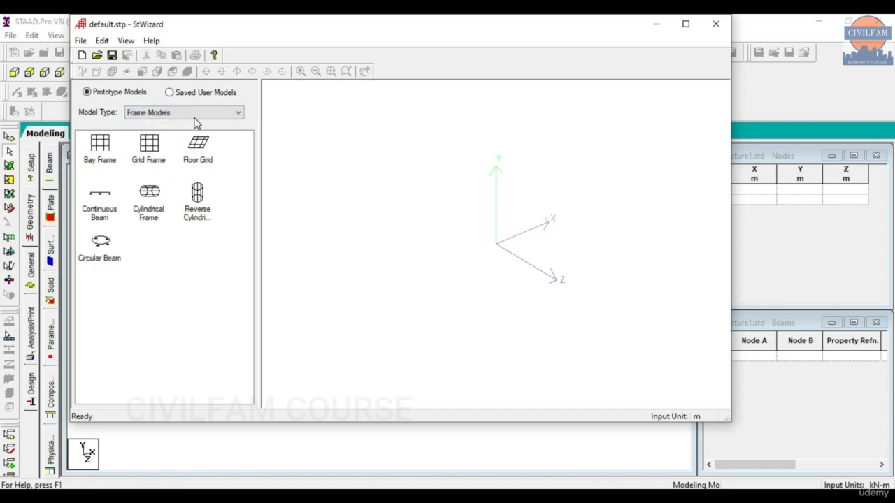
pyautogui.click(195, 116)
pyautogui.click(186, 168)
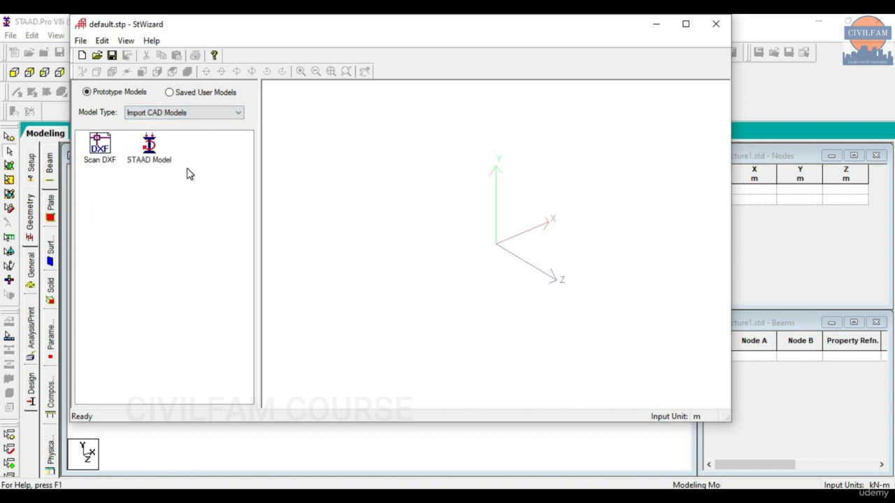
pyautogui.click(169, 114)
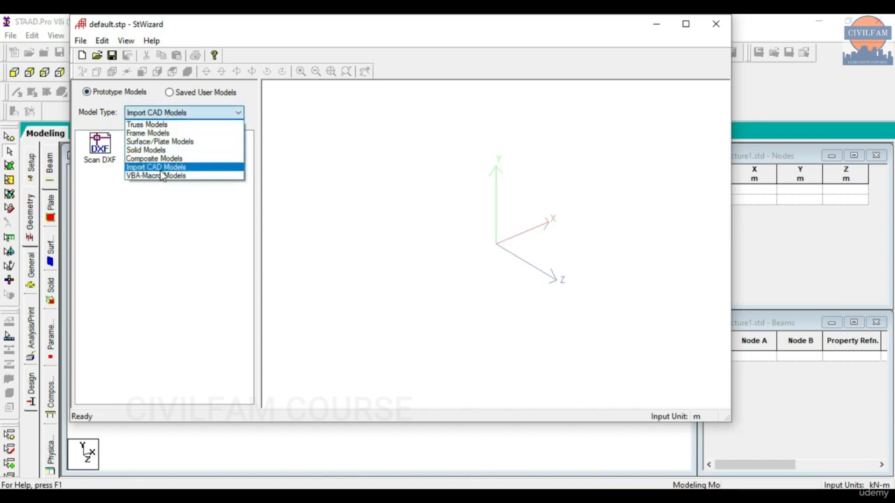
pyautogui.click(165, 134)
pyautogui.hotkey('alt', 'Tab')
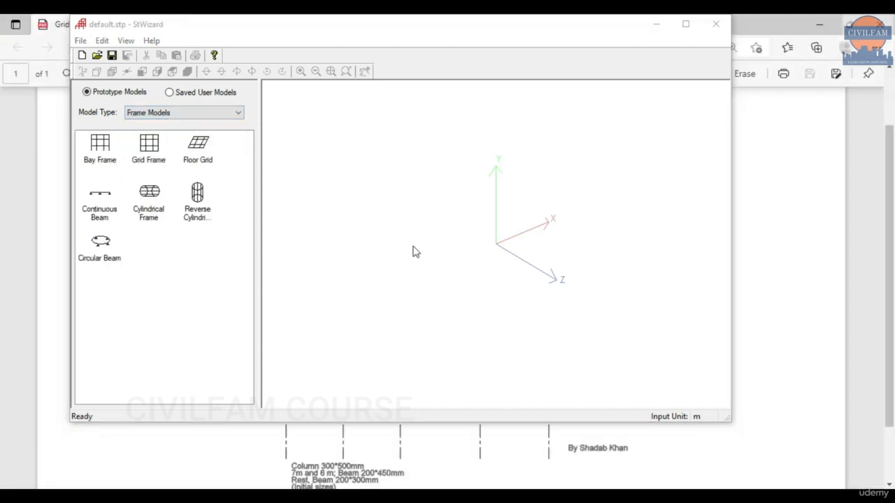
# Place the Structure Wizard and the restored Grid 1.pdf window side by side.
pyautogui.moveTo(582, 26); pyautogui.dragTo(551, 59)
pyautogui.click(850, 25)
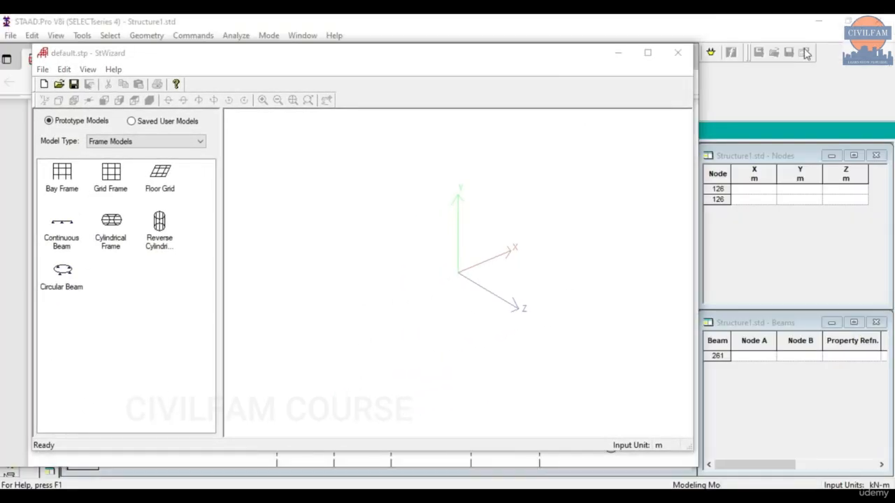
pyautogui.moveTo(599, 60); pyautogui.dragTo(405, 71)
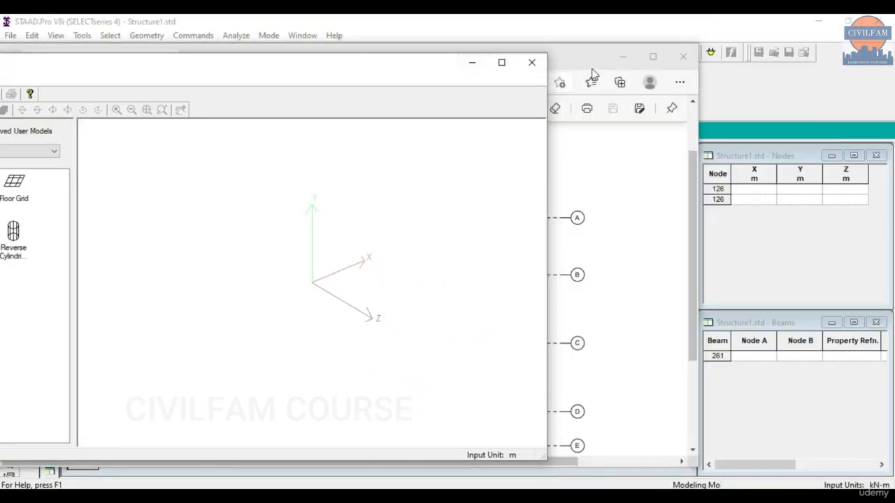
pyautogui.moveTo(560, 59); pyautogui.dragTo(872, 39)
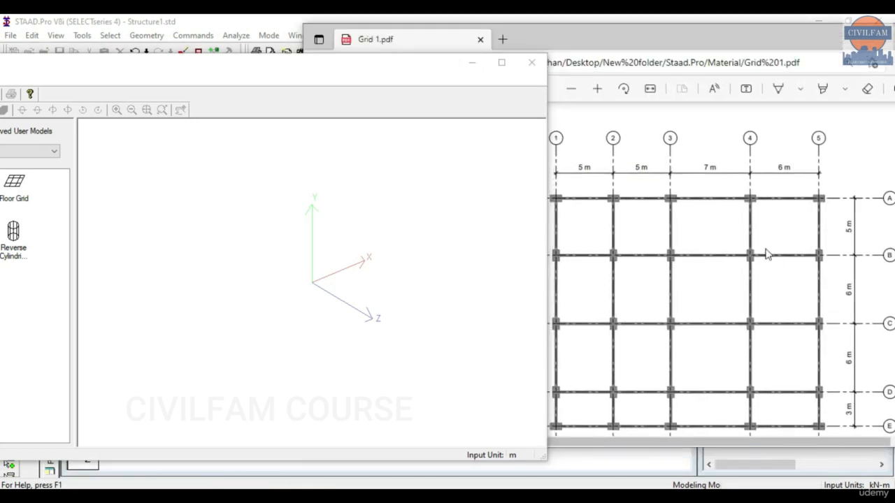
pyautogui.moveTo(312, 68); pyautogui.dragTo(478, 55)
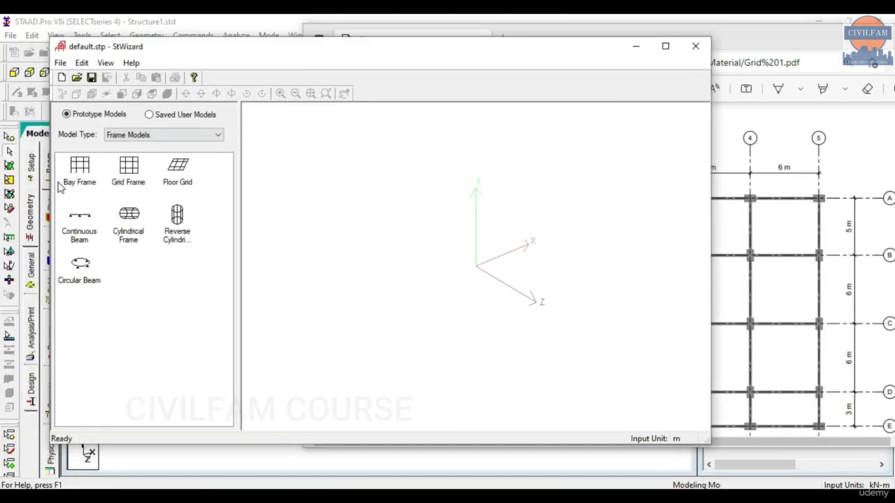
# Apply the Bay Frame prototype with Length 12, Height 15, Width 12 and 4/5/4 bays.
pyautogui.click(83, 174)
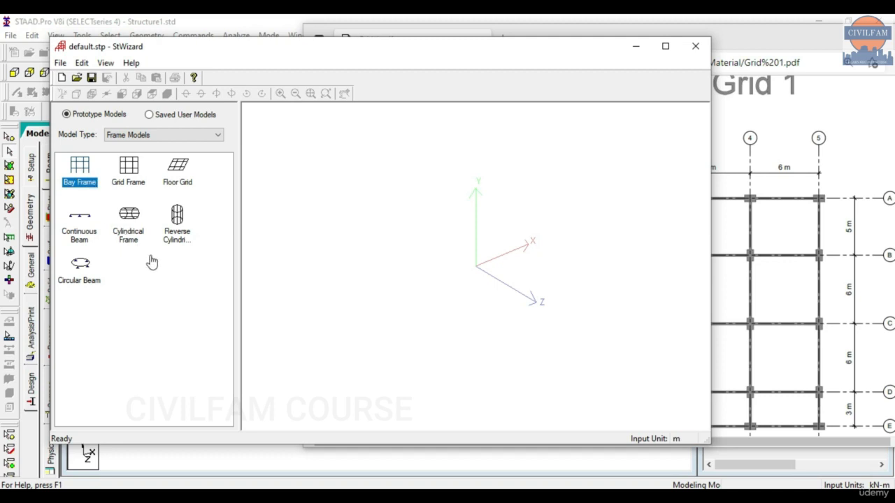
pyautogui.doubleClick(78, 174)
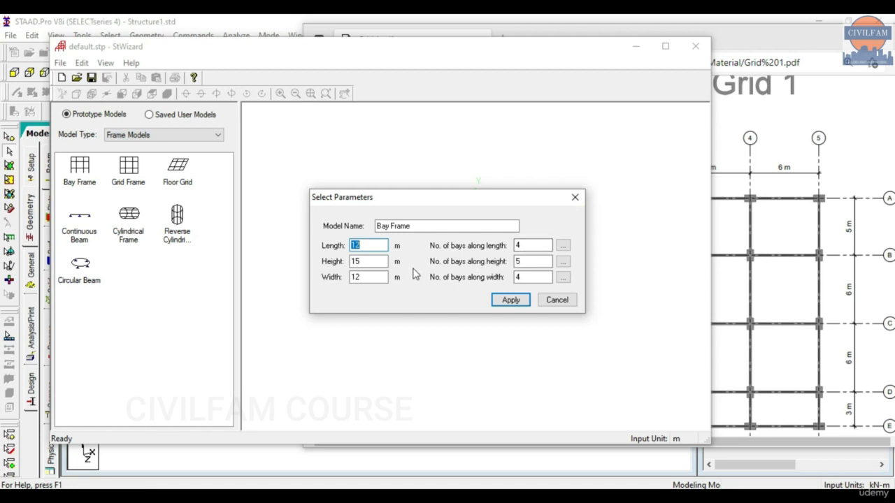
pyautogui.moveTo(786, 35); pyautogui.dragTo(699, 115)
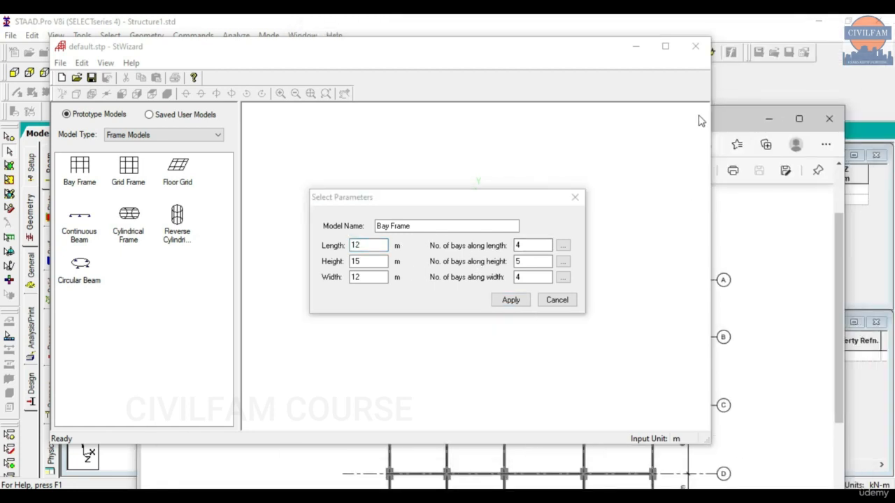
pyautogui.click(775, 118)
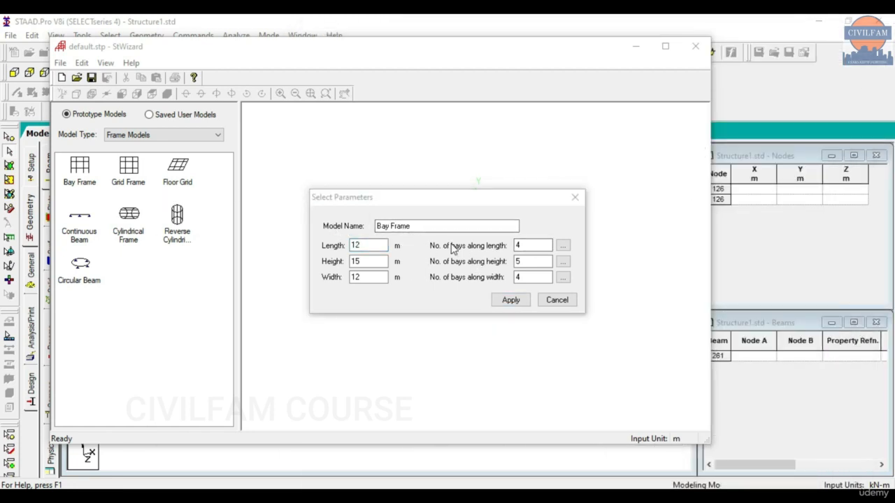
pyautogui.click(509, 300)
pyautogui.click(516, 246)
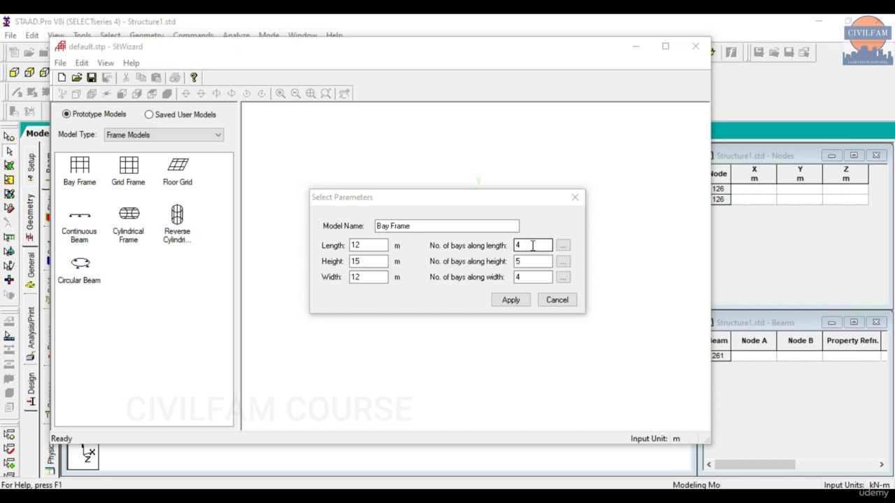
pyautogui.click(513, 300)
pyautogui.moveTo(323, 173); pyautogui.dragTo(329, 268)
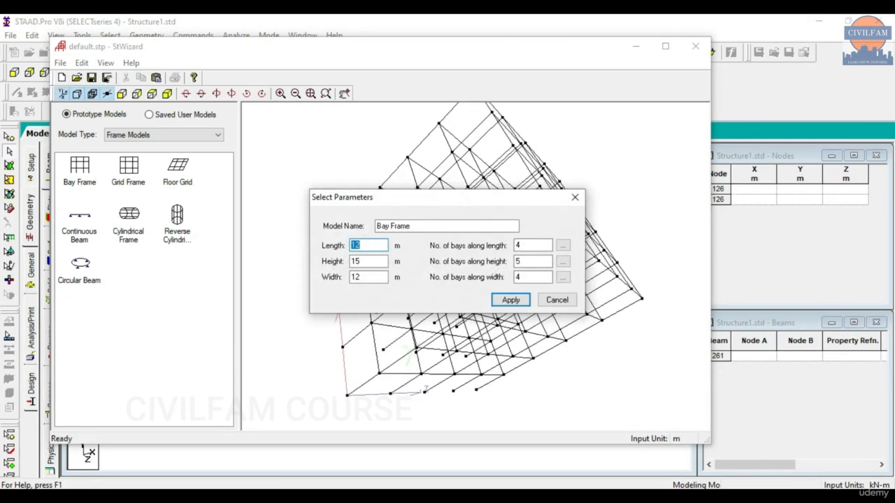
# Close the parameters dialog and view the bay frame in isometric, rotated and front views.
pyautogui.press('Return')
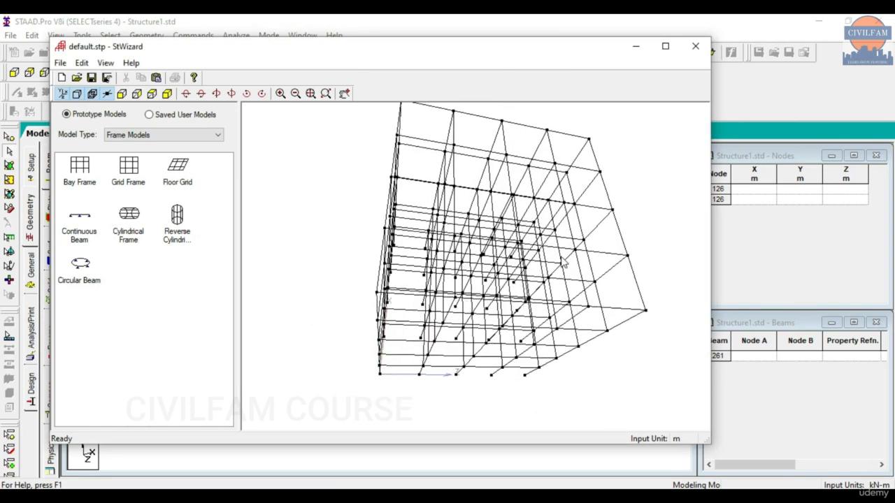
pyautogui.click(168, 95)
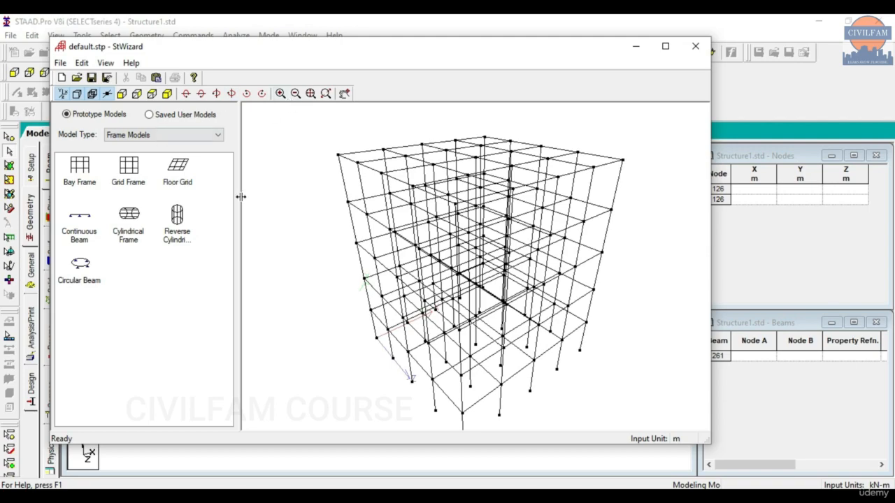
pyautogui.moveTo(314, 258); pyautogui.dragTo(348, 232)
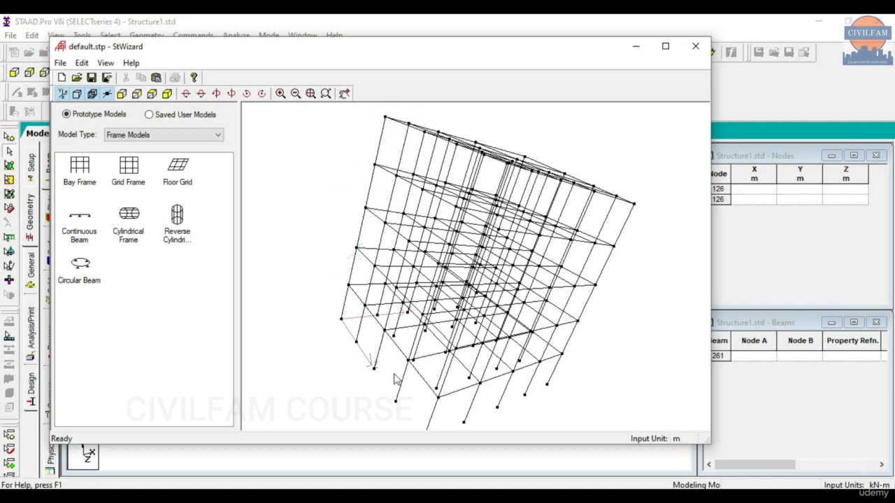
pyautogui.click(152, 93)
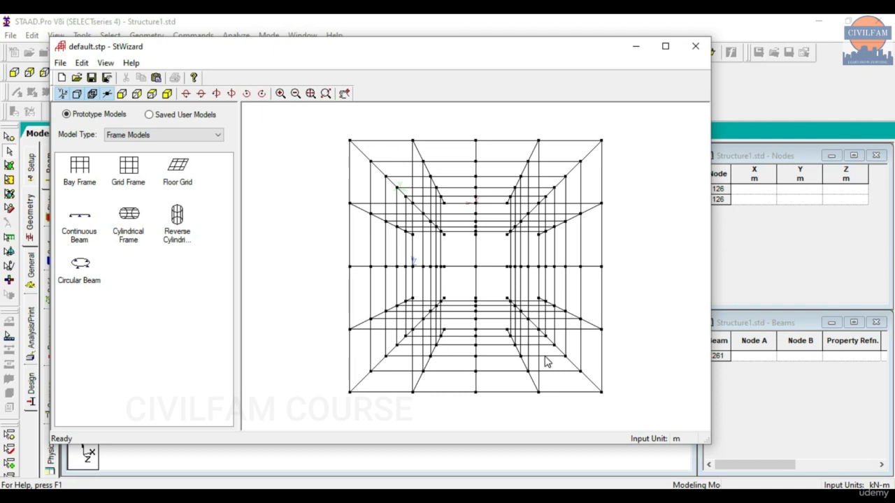
pyautogui.doubleClick(83, 175)
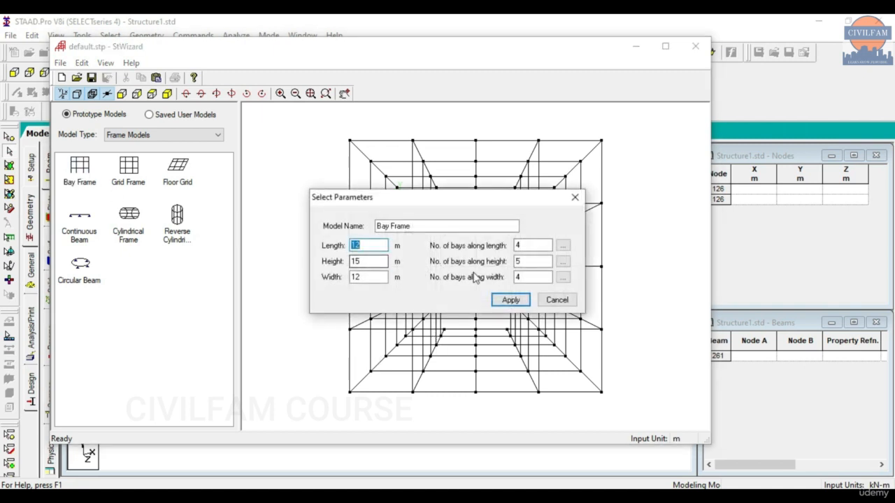
pyautogui.moveTo(478, 202); pyautogui.dragTo(173, 155)
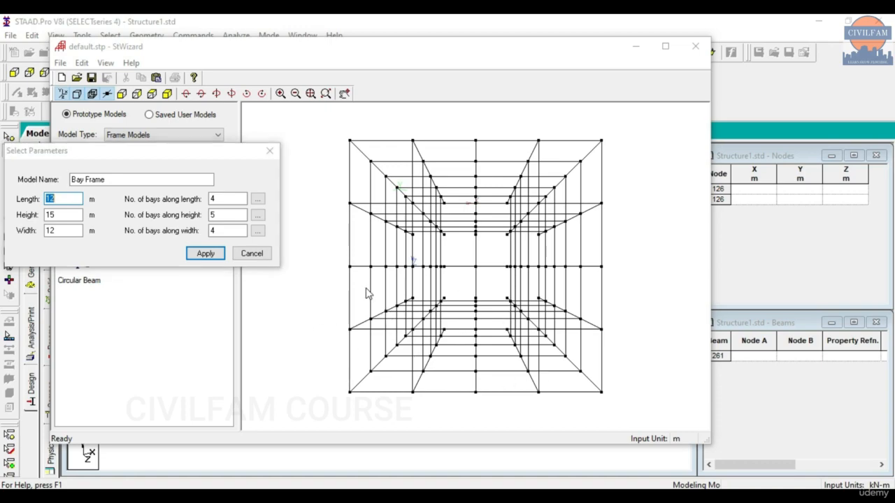
pyautogui.click(252, 253)
pyautogui.moveTo(293, 316); pyautogui.dragTo(219, 181)
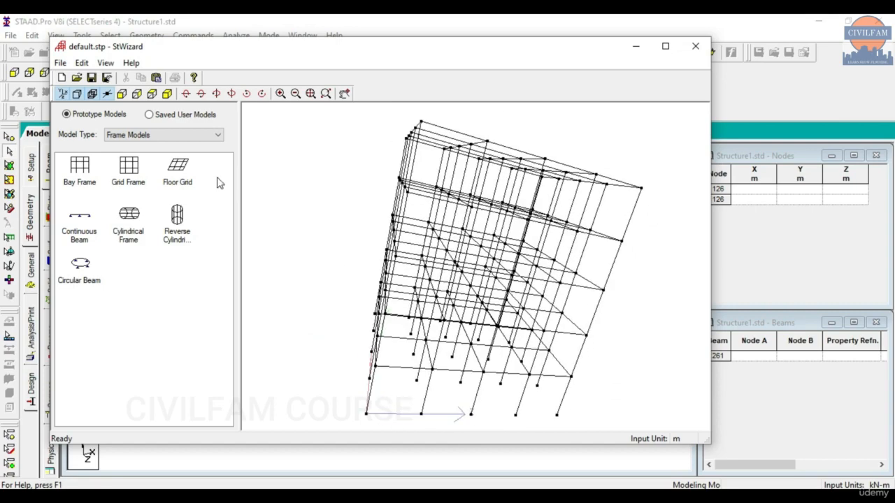
pyautogui.moveTo(338, 198); pyautogui.dragTo(231, 151)
pyautogui.moveTo(340, 264); pyautogui.dragTo(335, 271)
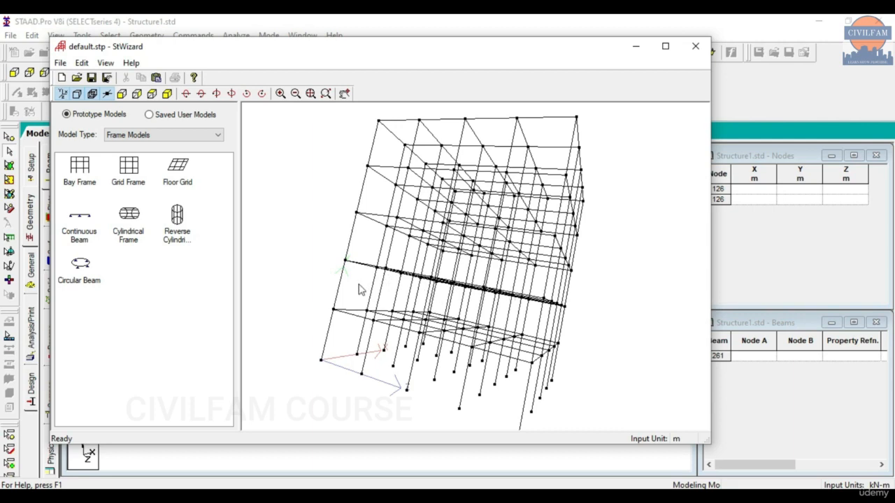
pyautogui.moveTo(430, 220); pyautogui.dragTo(404, 148)
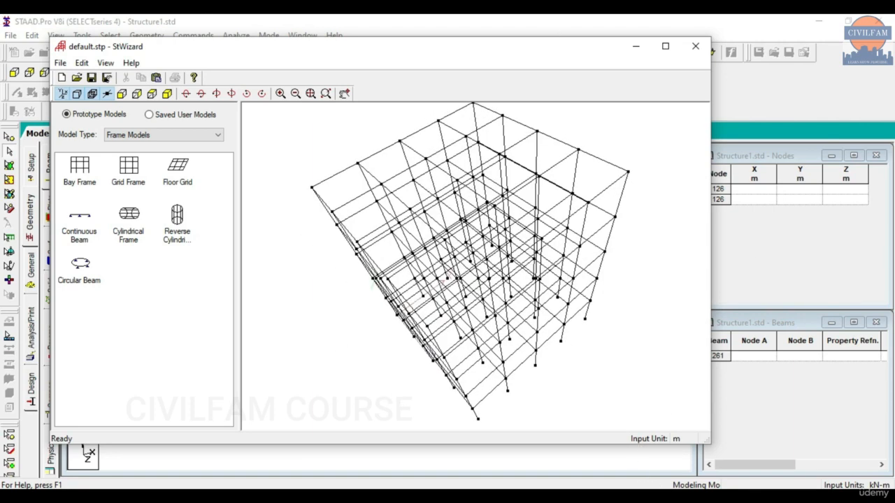
pyautogui.hotkey('alt', 'Tab')
# Close the Structure Wizard without transferring its model to STAAD.Pro.
pyautogui.click(695, 46)
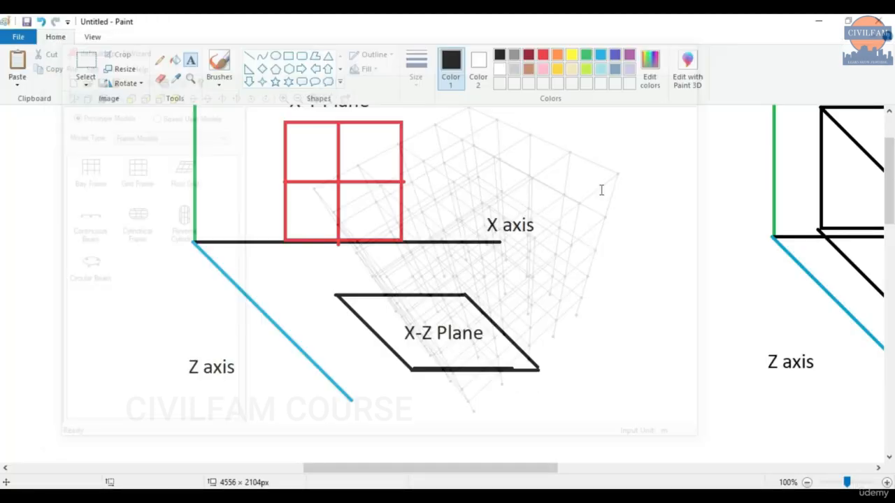
pyautogui.scroll(-3, 363, 217)
pyautogui.click(532, 288)
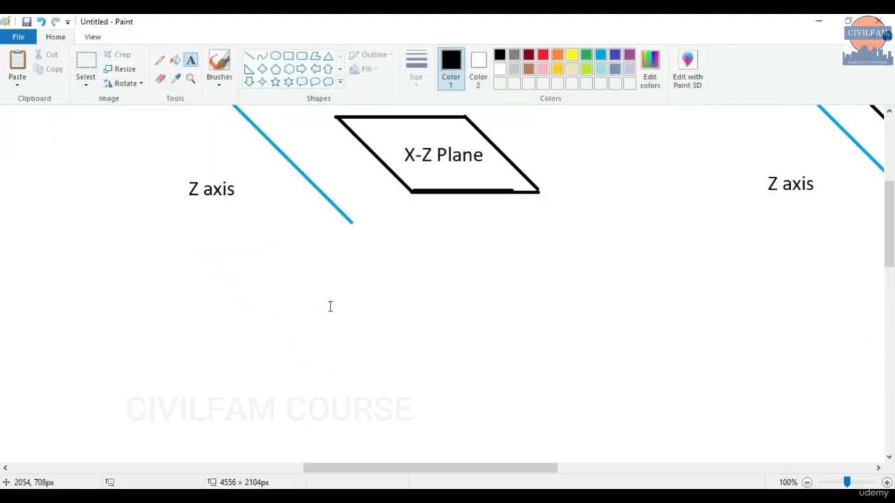
pyautogui.scroll(-3, 309, 314)
pyautogui.scroll(6, 308, 322)
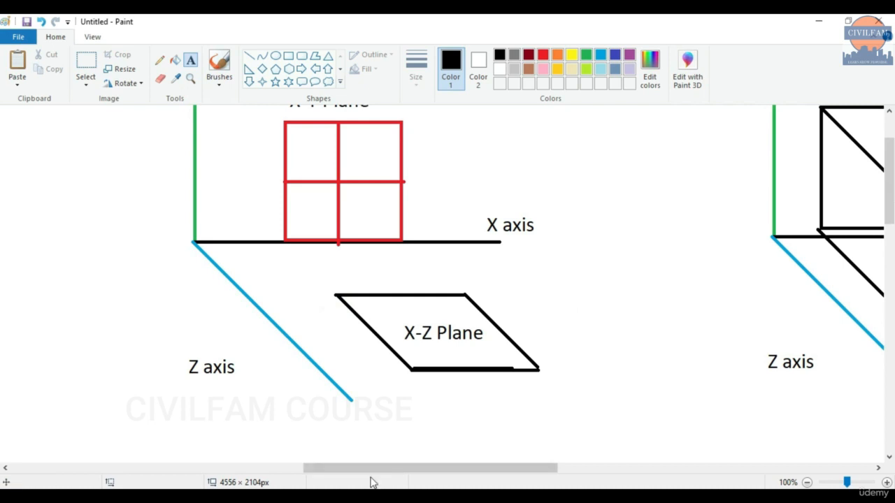
pyautogui.moveTo(370, 468)
pyautogui.mouseDown()
pyautogui.moveTo(648, 465)
pyautogui.moveTo(619, 465)
pyautogui.mouseUp()
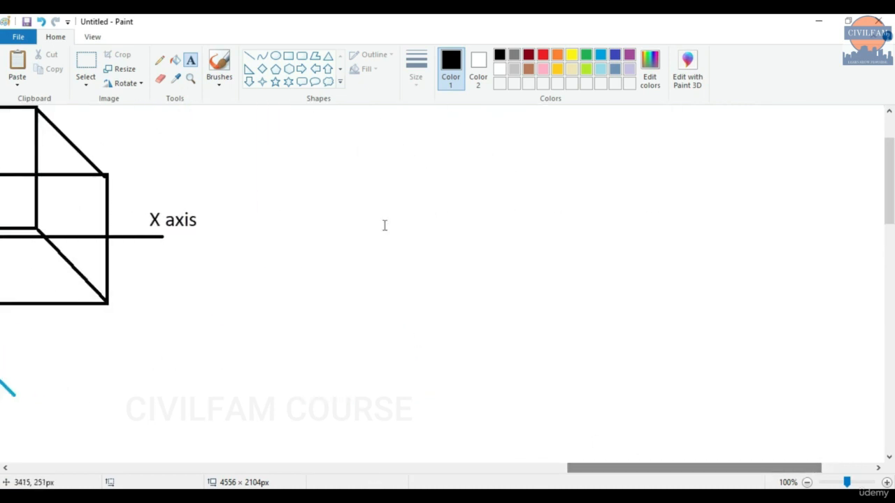
pyautogui.moveTo(699, 471); pyautogui.dragTo(733, 474)
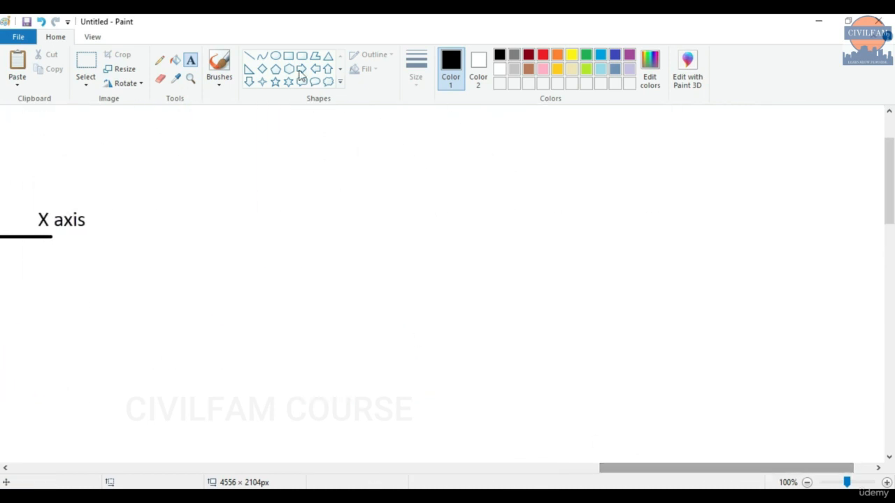
# Draw a tall rectangle and erase its bottom edge to leave two columns and a top beam.
pyautogui.click(289, 59)
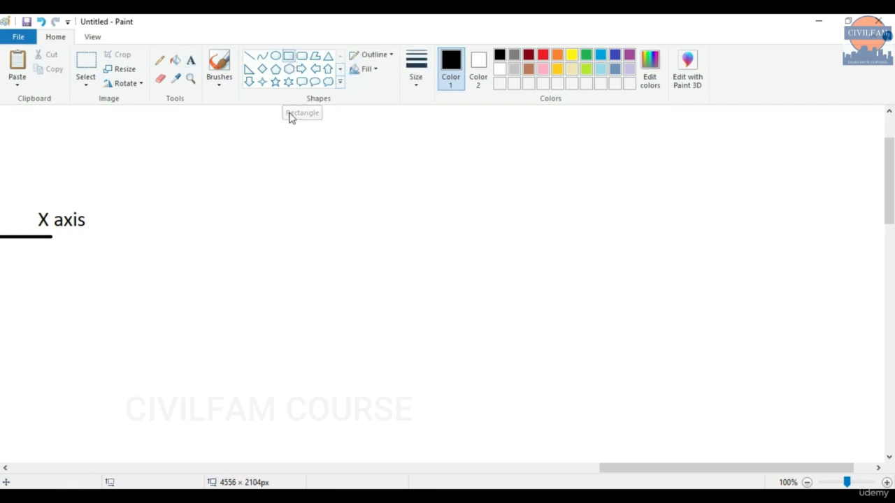
pyautogui.moveTo(268, 174); pyautogui.dragTo(399, 355)
pyautogui.click(188, 115)
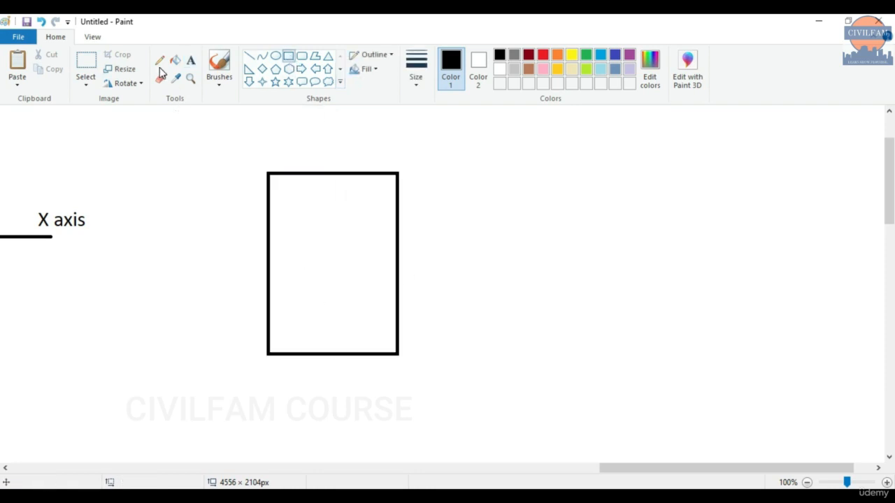
pyautogui.click(160, 78)
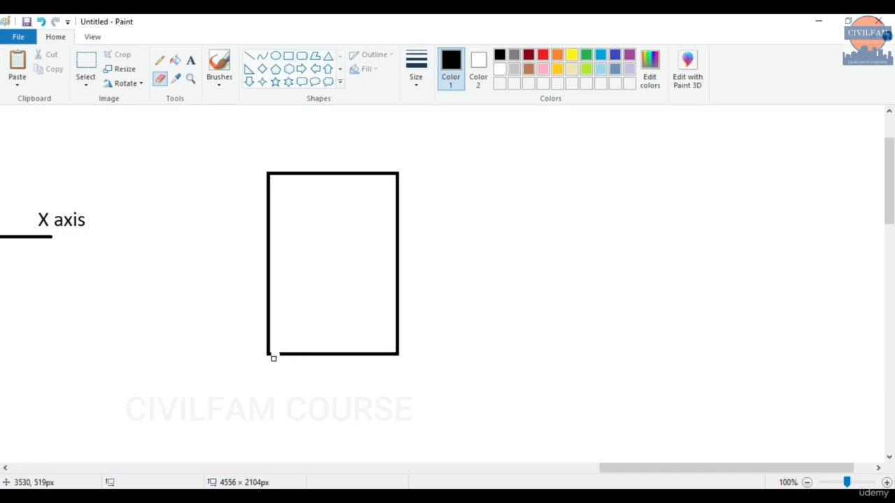
pyautogui.moveTo(274, 358); pyautogui.dragTo(311, 357)
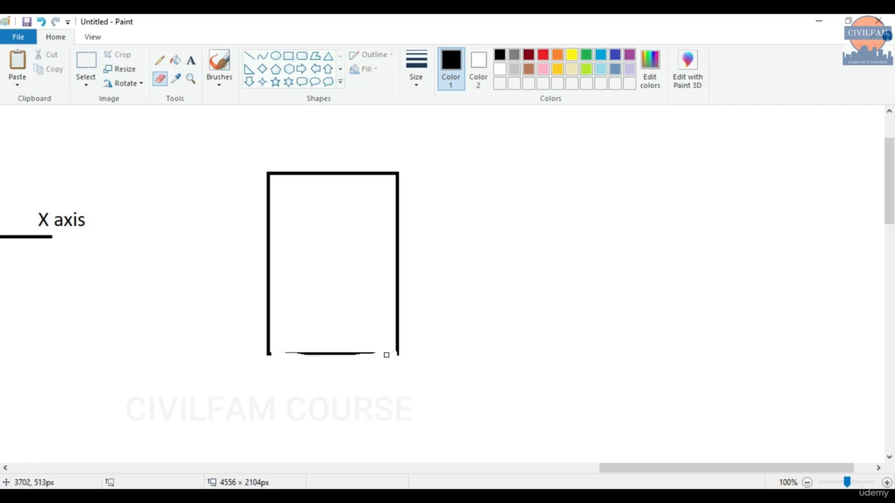
pyautogui.moveTo(386, 355)
pyautogui.mouseDown()
pyautogui.moveTo(294, 350)
pyautogui.moveTo(345, 352)
pyautogui.moveTo(301, 353)
pyautogui.mouseUp()
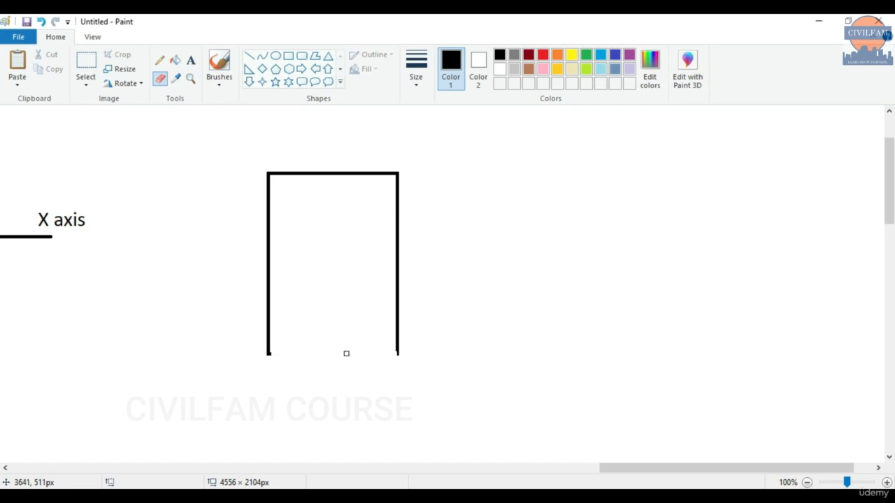
pyautogui.click(288, 56)
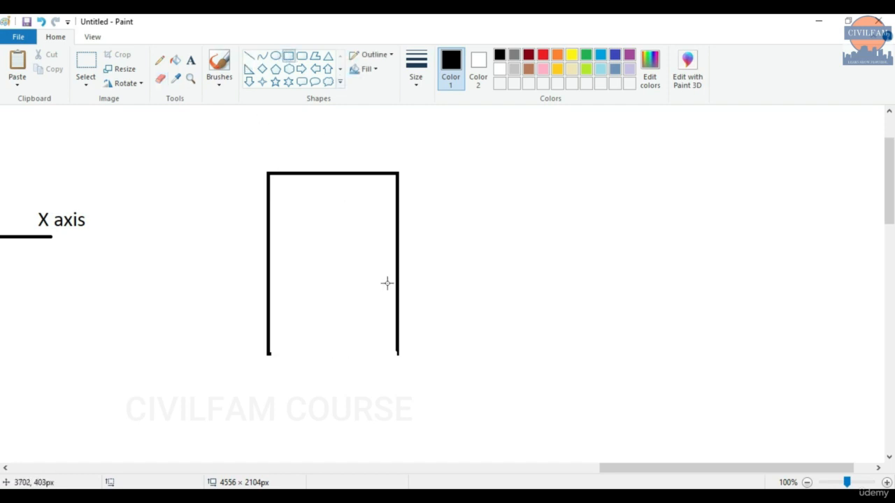
pyautogui.scroll(-2, 336, 292)
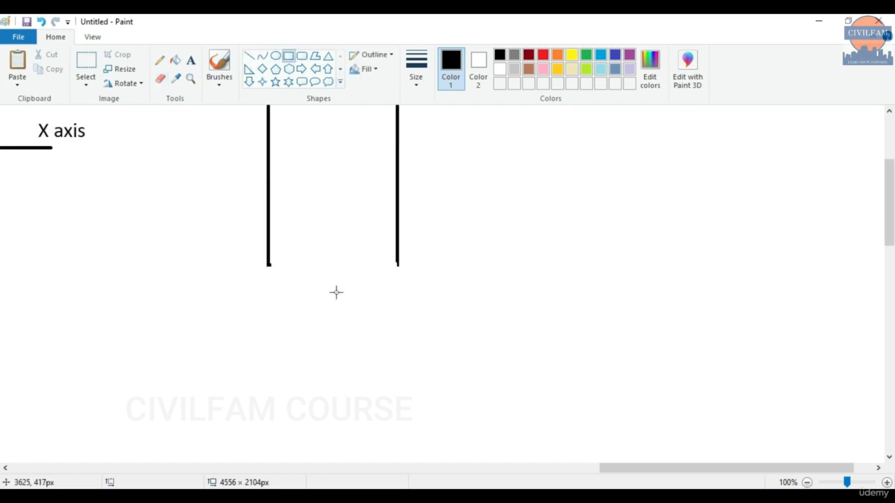
pyautogui.scroll(2, 336, 290)
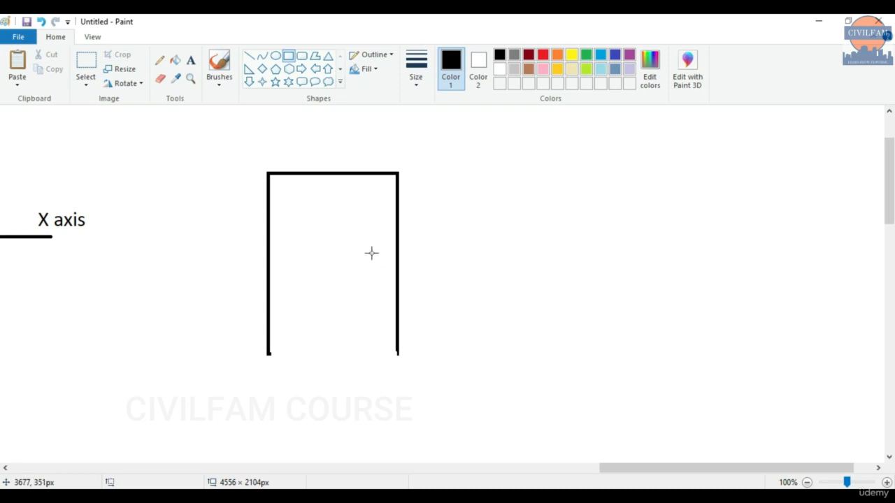
pyautogui.scroll(-2, 427, 274)
pyautogui.scroll(2, 493, 287)
pyautogui.scroll(-2, 499, 283)
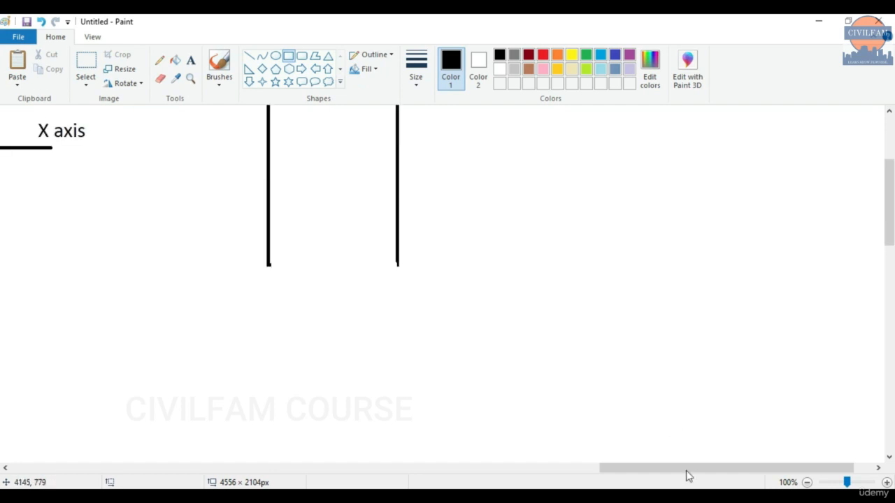
pyautogui.click(807, 482)
# Draw a rectangle below the frame sketch, then undo it.
pyautogui.scroll(2, 592, 371)
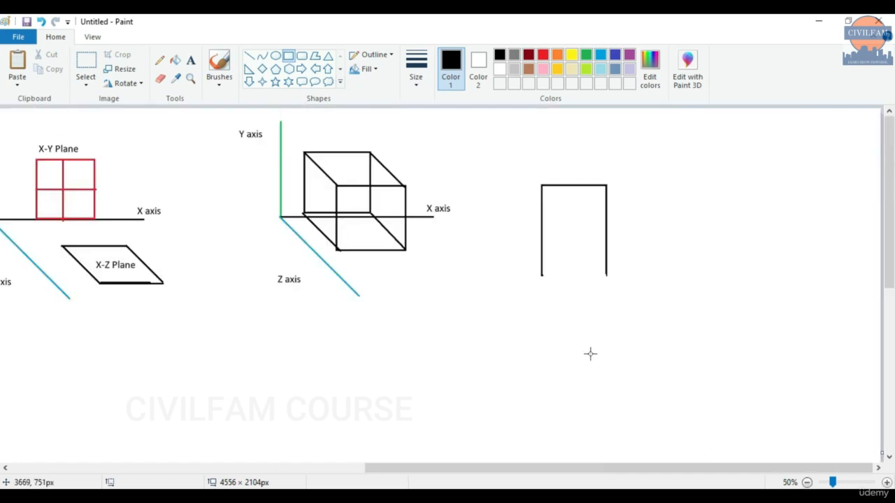
pyautogui.moveTo(636, 335); pyautogui.dragTo(719, 424)
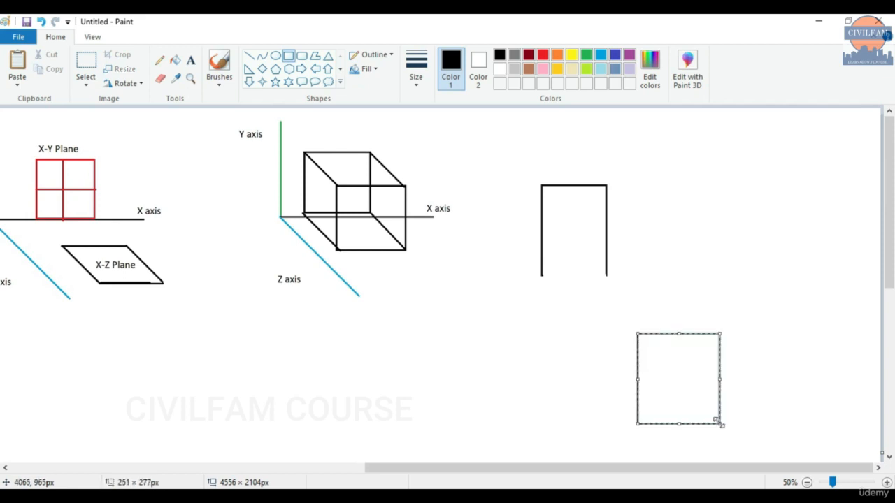
pyautogui.click(557, 384)
pyautogui.hotkey('ctrl', 'z')
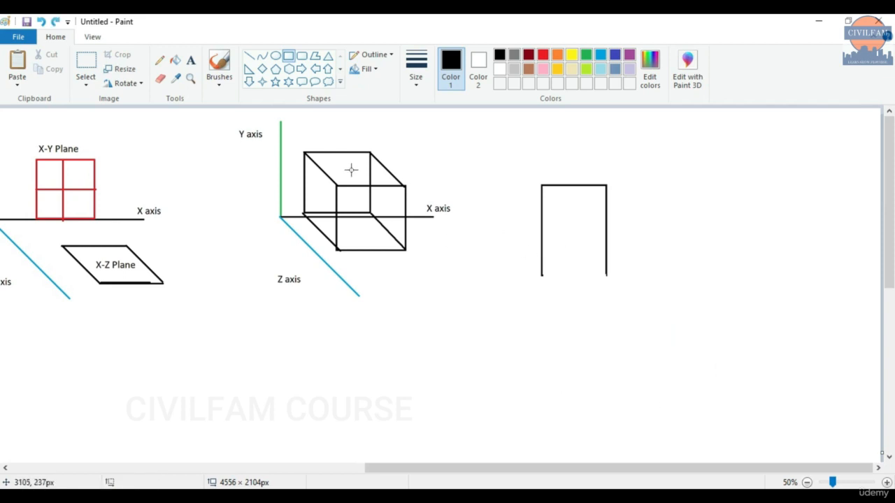
# Paste a copy of the portal frame below-right and join the top-left corners with a diagonal line.
pyautogui.click(86, 61)
pyautogui.moveTo(515, 171); pyautogui.dragTo(643, 294)
pyautogui.hotkey('ctrl', 'c')
pyautogui.hotkey('ctrl', 'v')
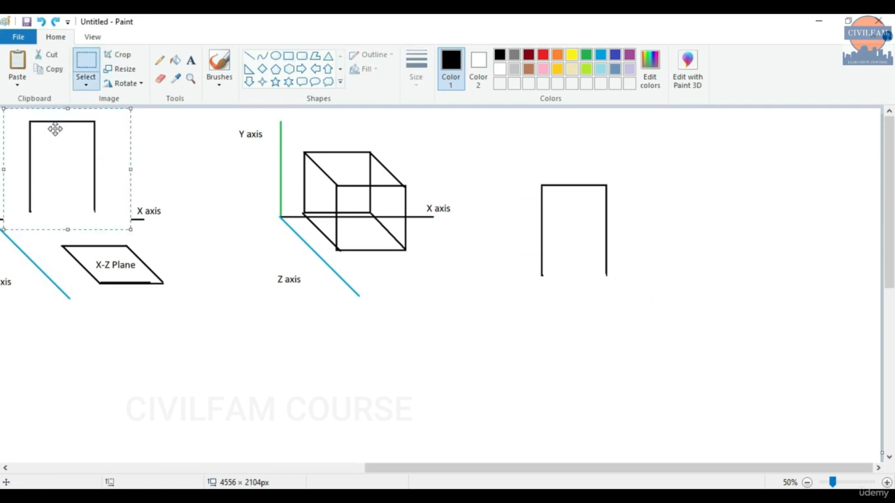
pyautogui.moveTo(56, 128); pyautogui.dragTo(688, 329)
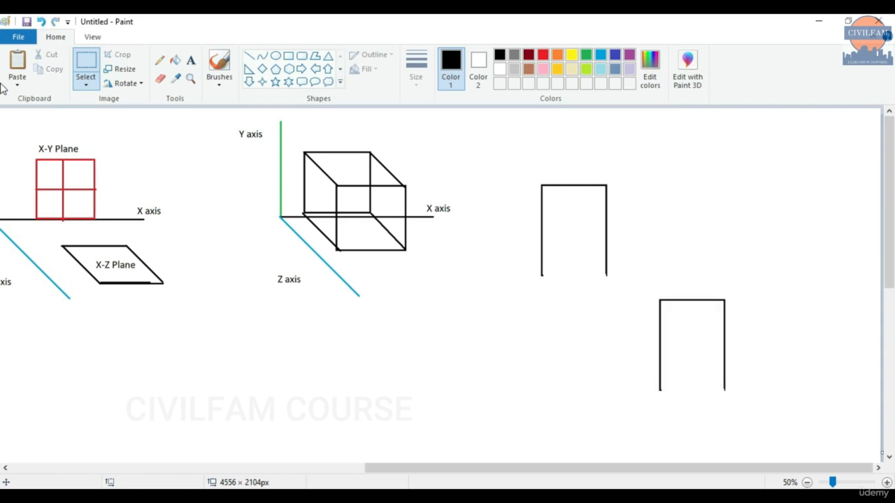
pyautogui.click(249, 56)
pyautogui.moveTo(542, 185); pyautogui.dragTo(661, 297)
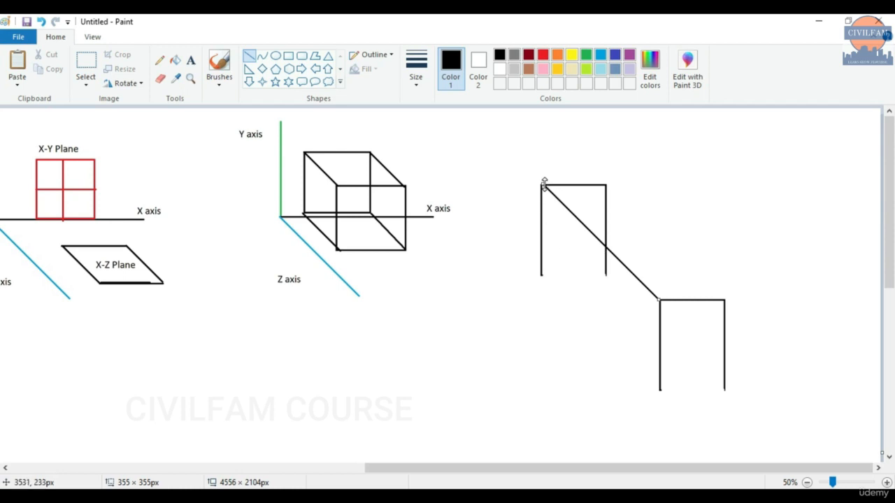
# Finish the first diagonal, draw a diagonal between the top-right corners, and add two columns under the left diagonal.
pyautogui.moveTo(545, 183); pyautogui.dragTo(543, 185)
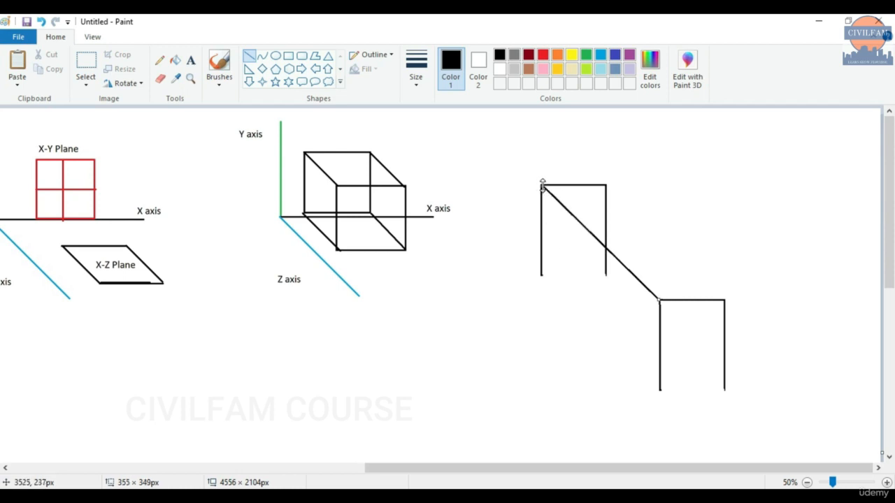
pyautogui.click(679, 188)
pyautogui.click(251, 56)
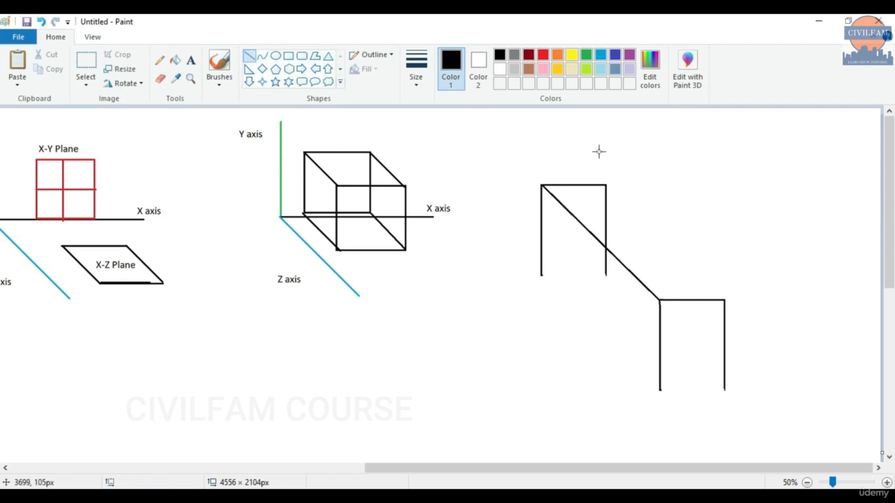
pyautogui.moveTo(605, 185); pyautogui.dragTo(724, 298)
pyautogui.click(743, 264)
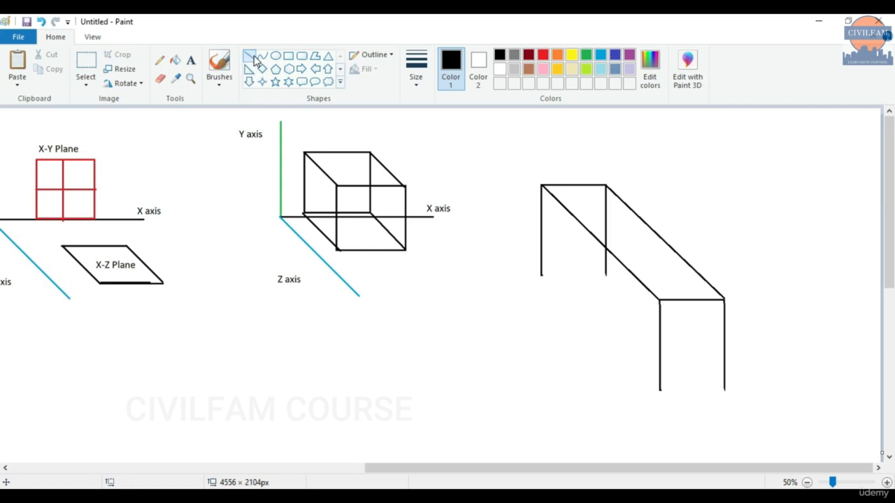
pyautogui.moveTo(616, 258); pyautogui.dragTo(616, 355)
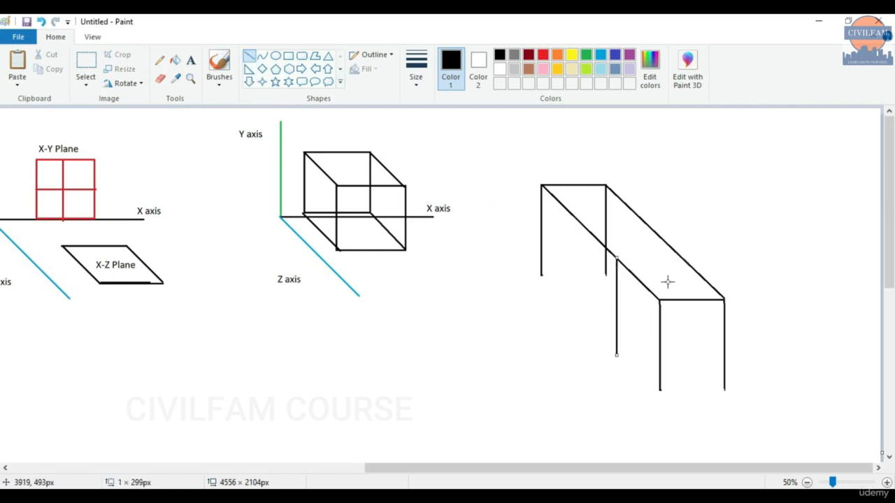
pyautogui.moveTo(575, 221); pyautogui.dragTo(575, 317)
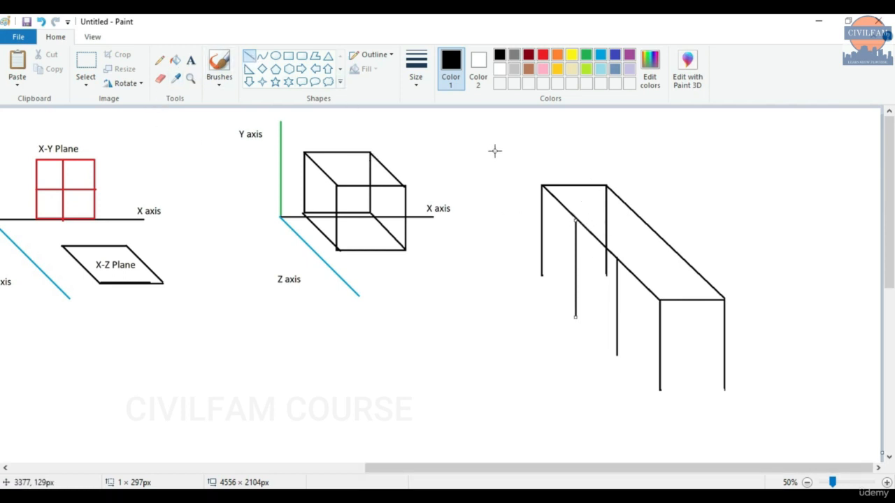
# Draw two long horizontal beams to the right and join their right ends.
pyautogui.keyDown('shift'); pyautogui.moveTo(541, 187); pyautogui.dragTo(856, 171); pyautogui.keyUp('shift')
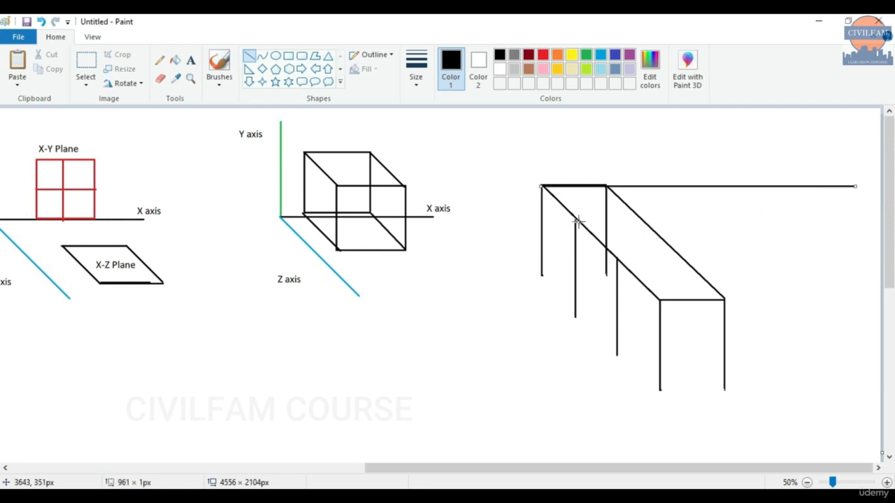
pyautogui.keyDown('shift'); pyautogui.moveTo(575, 220); pyautogui.dragTo(860, 217); pyautogui.keyUp('shift')
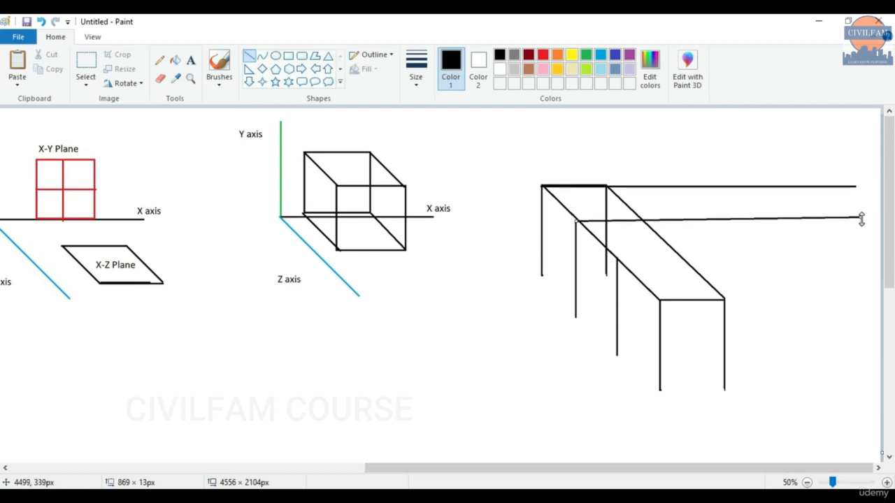
pyautogui.moveTo(861, 219); pyautogui.dragTo(877, 219)
pyautogui.click(845, 158)
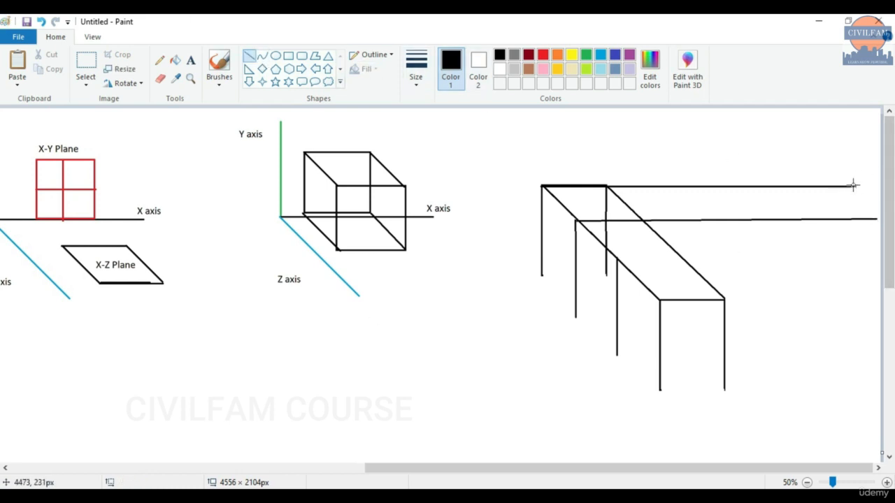
pyautogui.moveTo(856, 186); pyautogui.dragTo(877, 219)
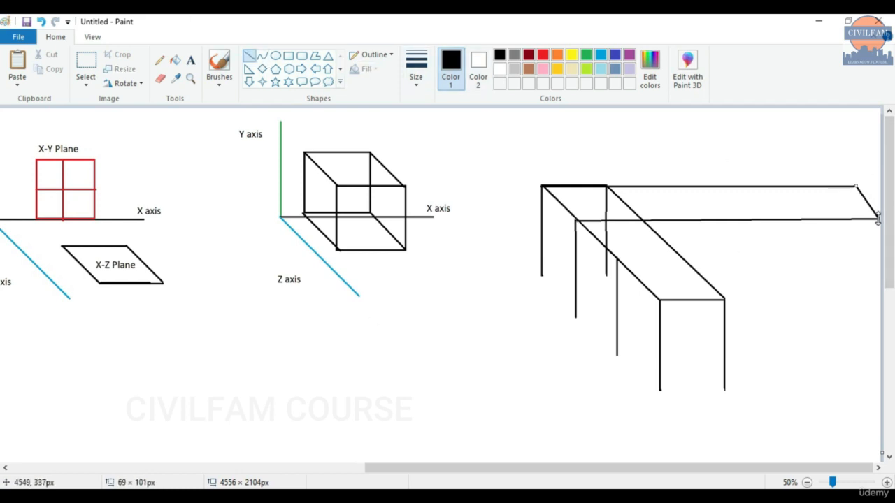
pyautogui.click(867, 249)
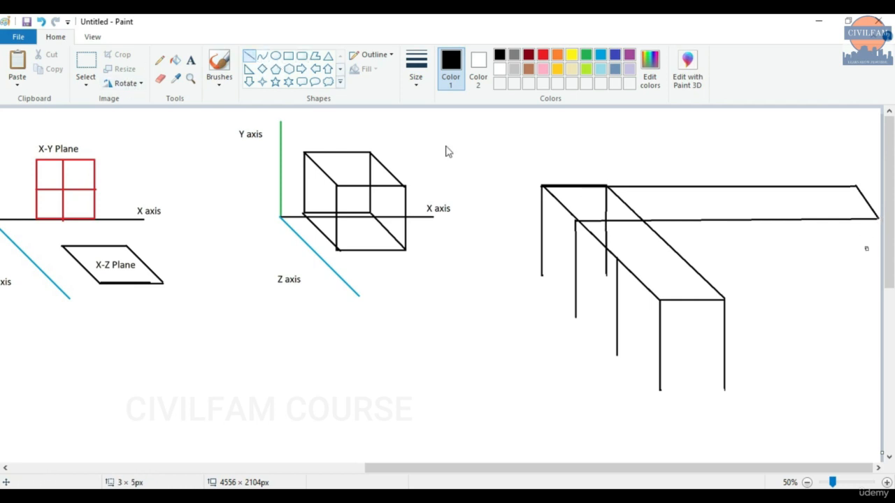
# Draw columns down from both beam ends and answer No to STAAD's Auto Save prompt.
pyautogui.moveTo(879, 219)
pyautogui.mouseDown()
pyautogui.moveTo(869, 258)
pyautogui.moveTo(879, 288)
pyautogui.mouseUp()
pyautogui.press('Left')
pyautogui.press('Left')
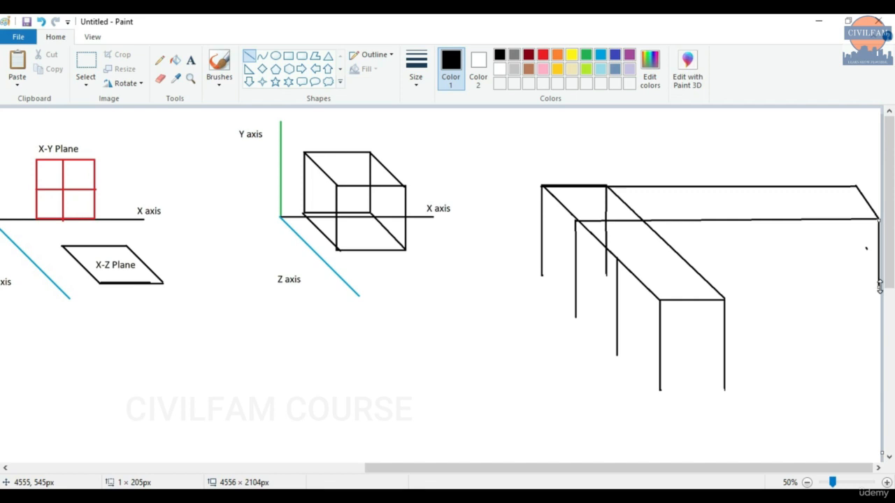
pyautogui.press('Left')
pyautogui.click(832, 223)
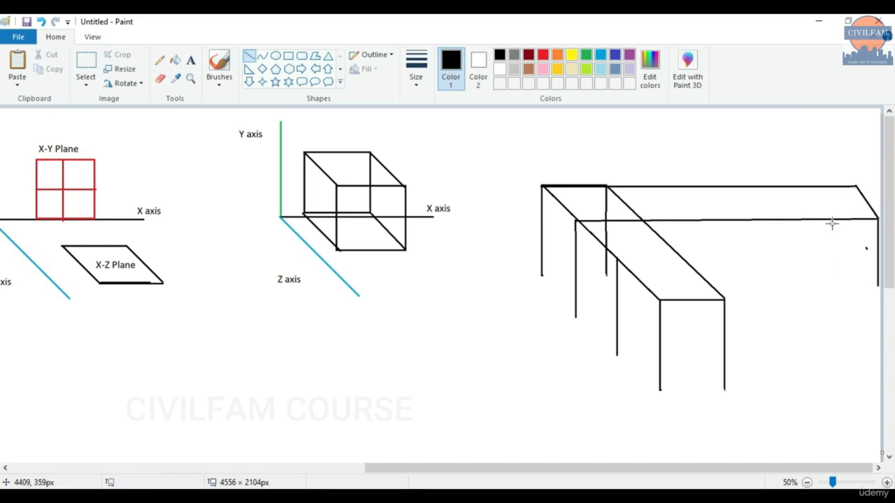
pyautogui.moveTo(853, 220); pyautogui.dragTo(853, 272)
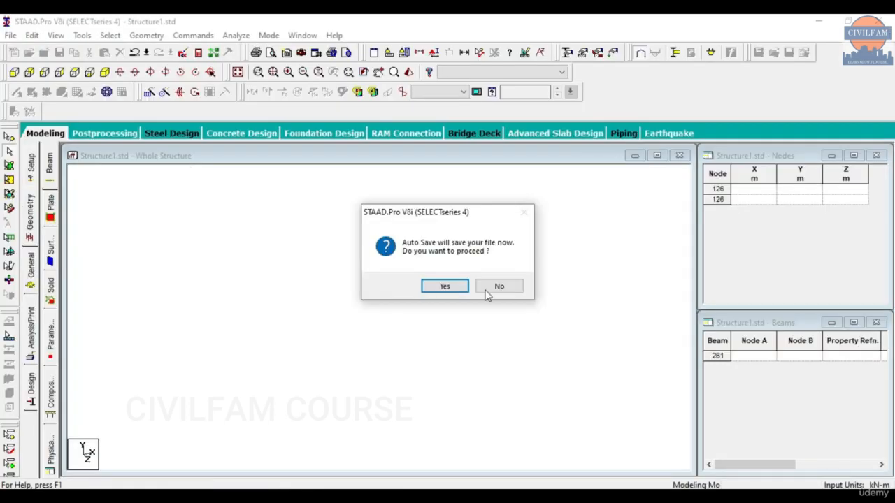
pyautogui.click(489, 289)
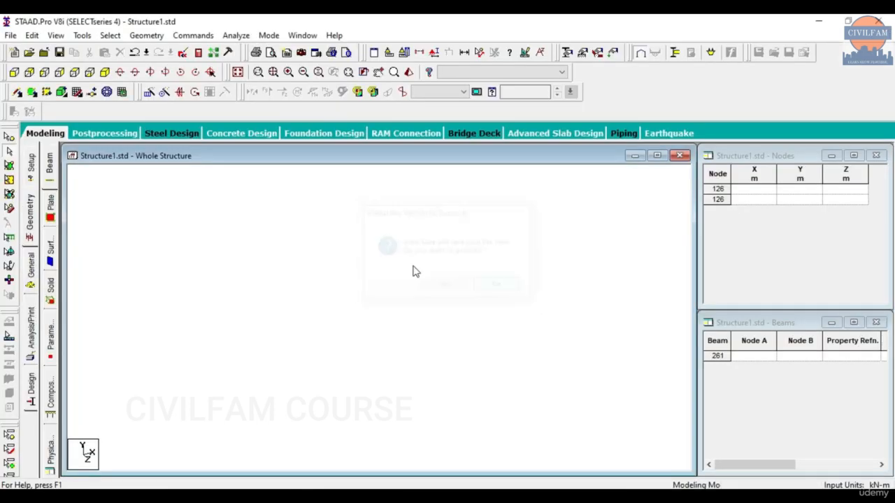
# In the Structure Wizard, apply a Frame Models Bay Frame with 4, 5 and 4 bays, then close it.
pyautogui.click(132, 38)
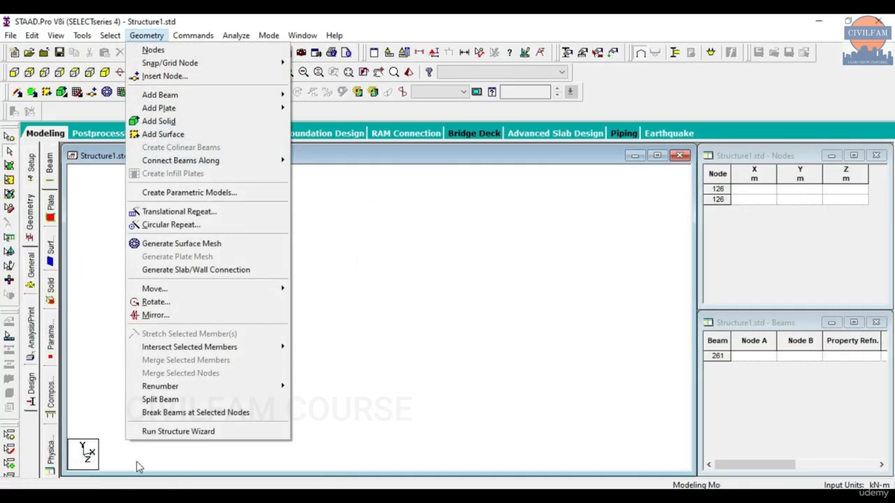
pyautogui.click(186, 432)
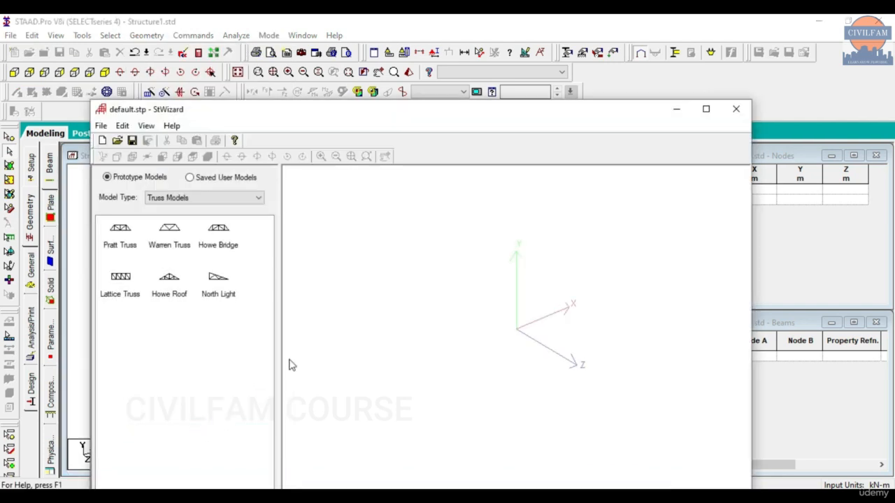
pyautogui.click(185, 198)
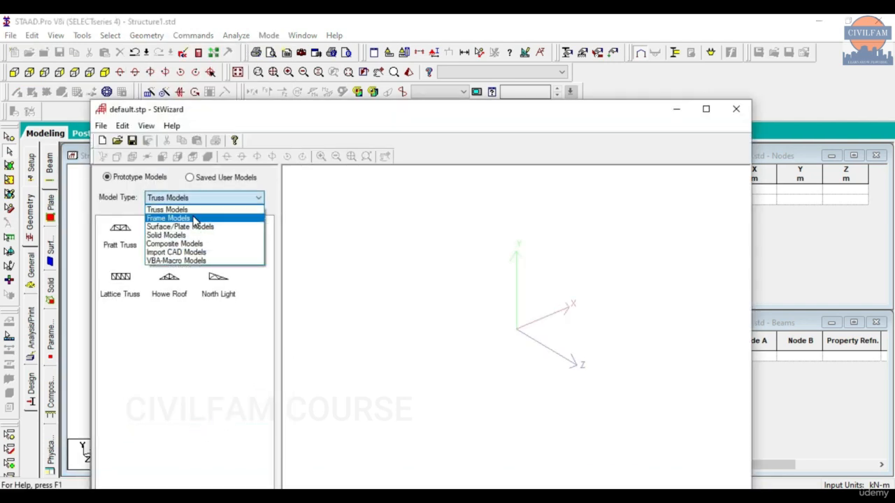
pyautogui.click(191, 219)
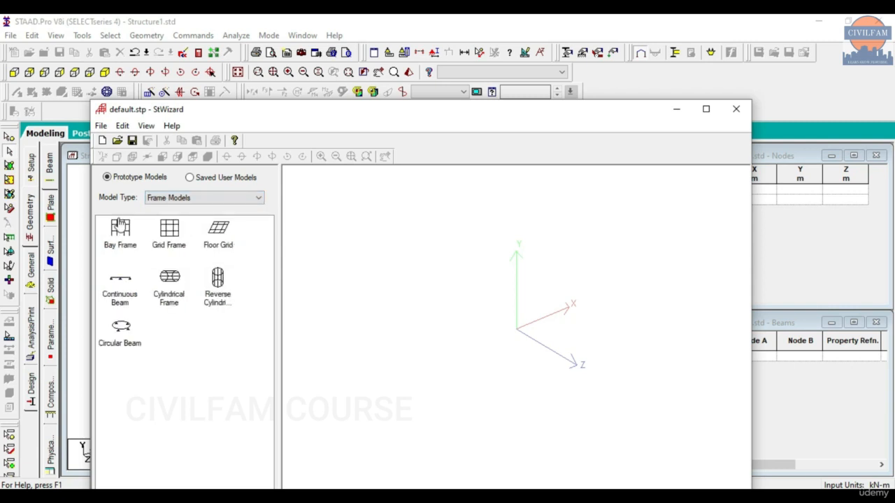
pyautogui.moveTo(120, 228); pyautogui.dragTo(493, 294)
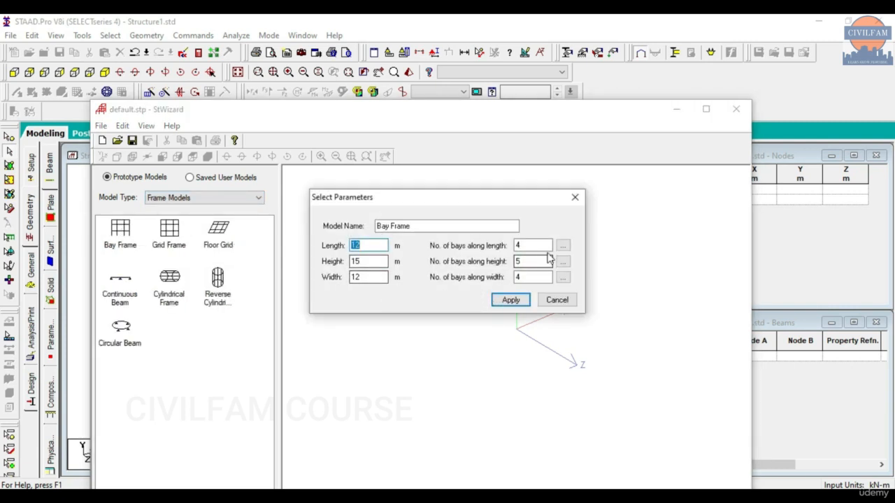
pyautogui.click(497, 302)
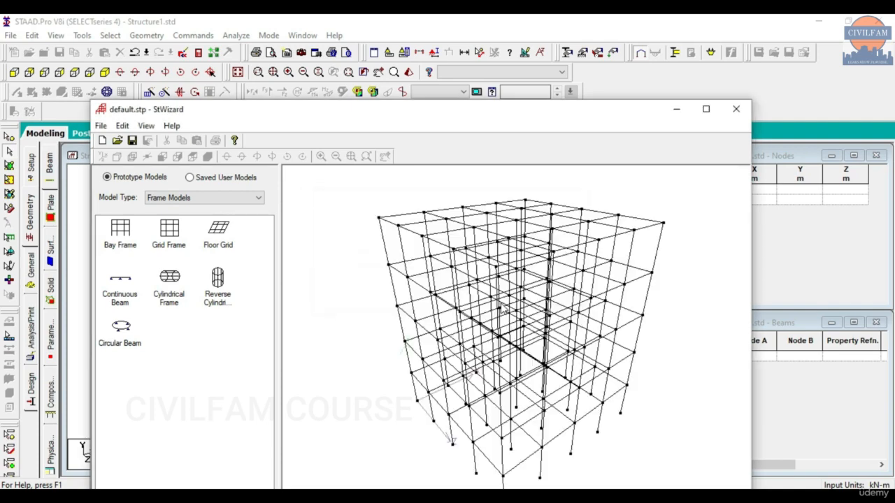
pyautogui.moveTo(515, 122); pyautogui.dragTo(476, 44)
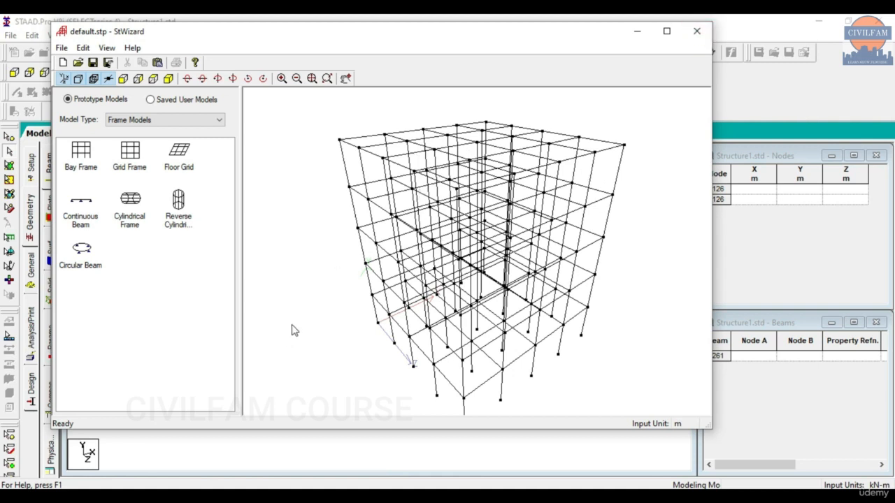
pyautogui.click(697, 31)
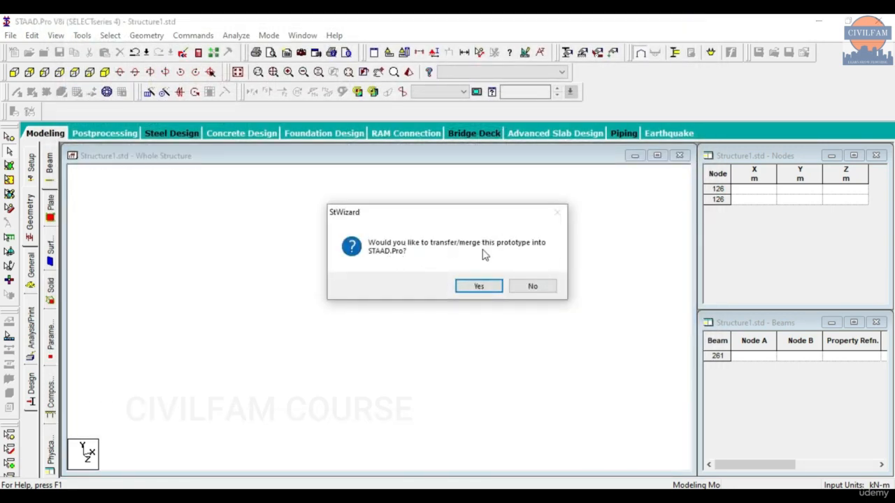
# Answer No to the StWizard transfer/merge prompt.
pyautogui.click(535, 285)
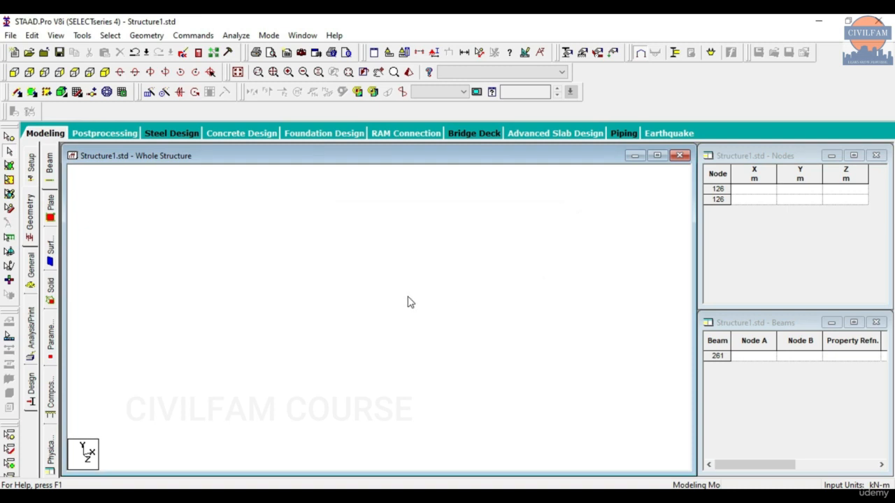
# Generate a Bay Frame prototype from Frame Models in the Structure Wizard.
pyautogui.click(146, 34)
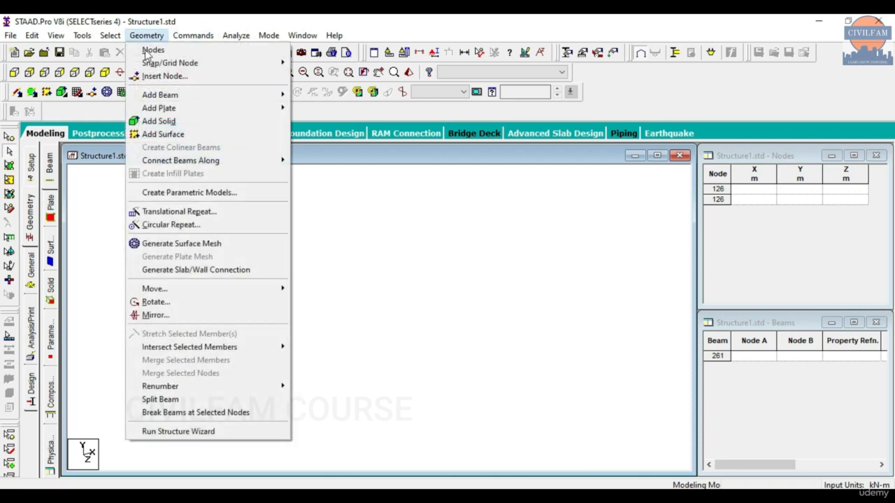
pyautogui.click(210, 432)
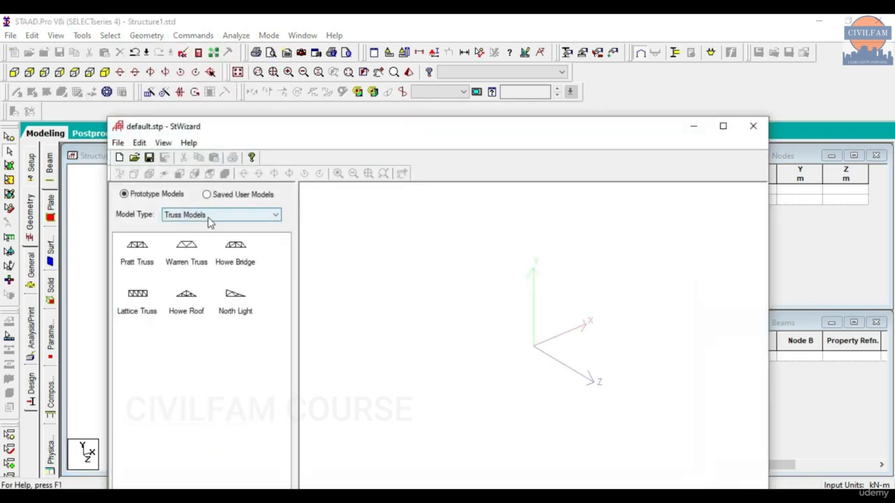
pyautogui.click(210, 215)
pyautogui.click(208, 242)
pyautogui.moveTo(137, 246); pyautogui.dragTo(526, 317)
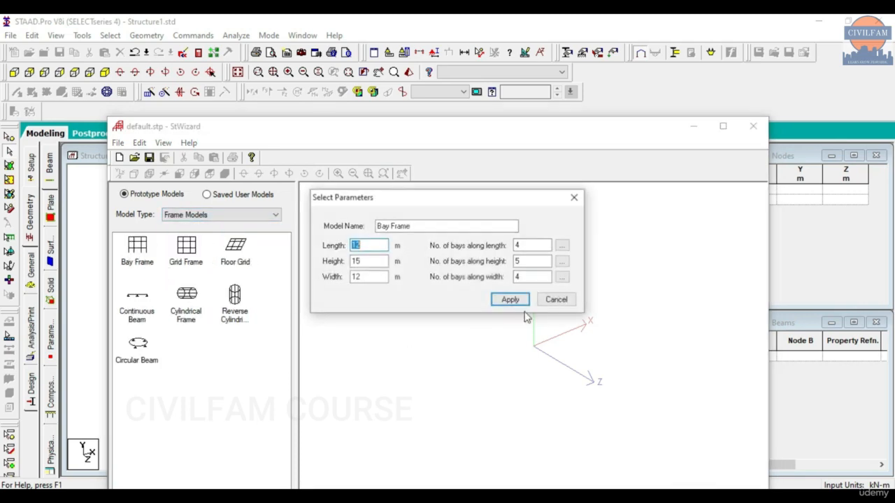
pyautogui.click(514, 300)
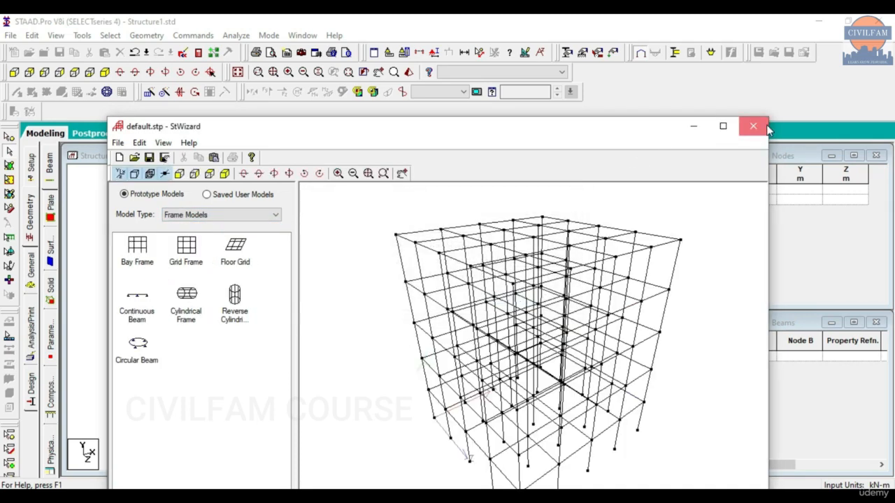
# Transfer the bay frame into the model, pasting it at X = Y = Z = 0.
pyautogui.click(766, 128)
pyautogui.click(482, 287)
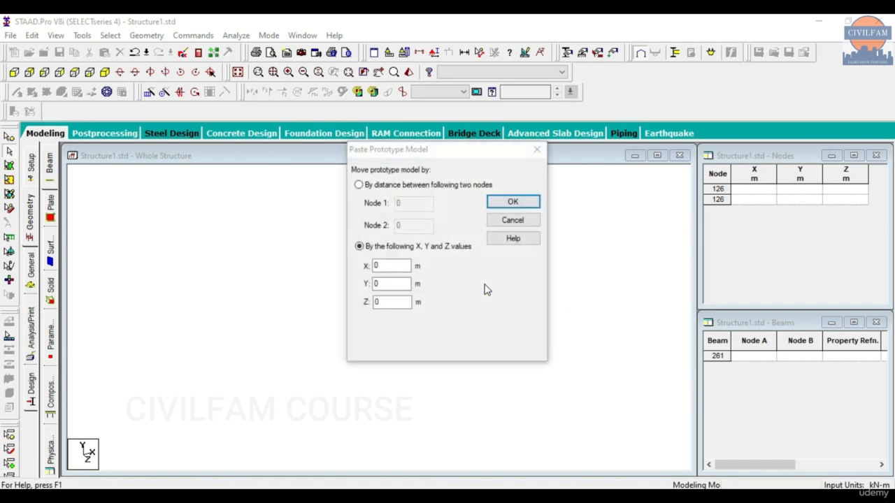
pyautogui.click(514, 203)
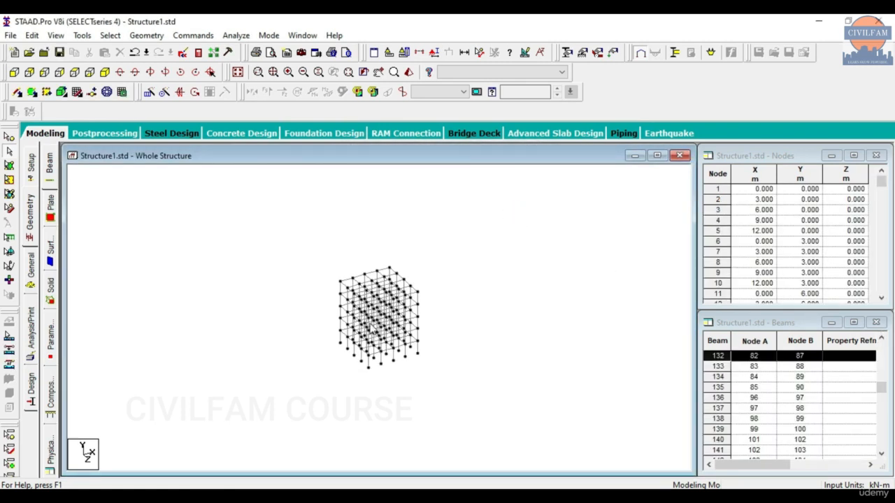
pyautogui.scroll(2, 375, 327)
pyautogui.scroll(1, 343, 302)
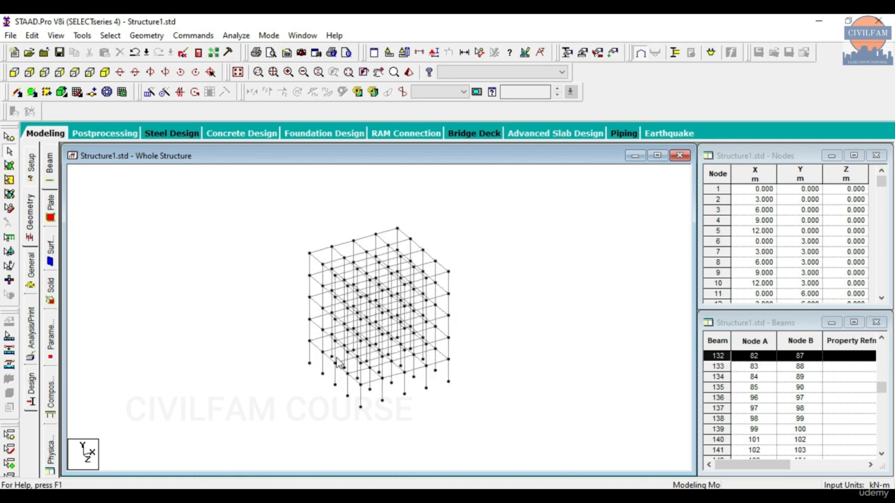
pyautogui.scroll(-5, 805, 217)
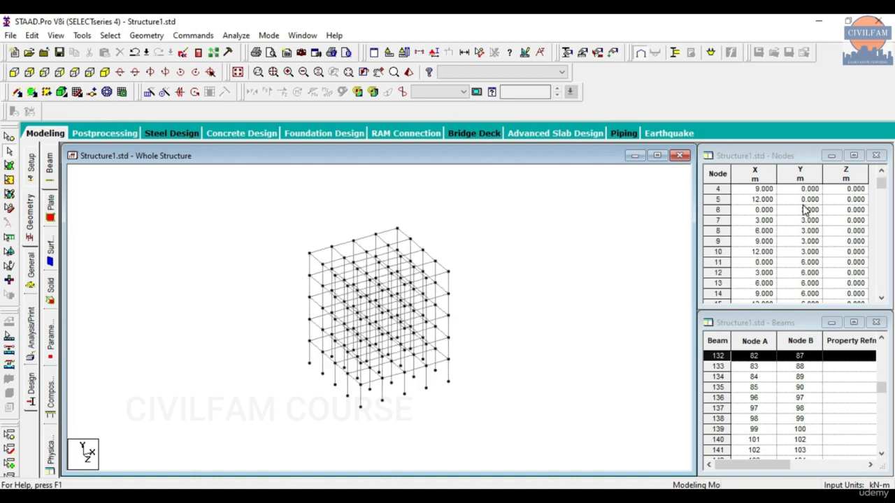
pyautogui.scroll(6, 760, 368)
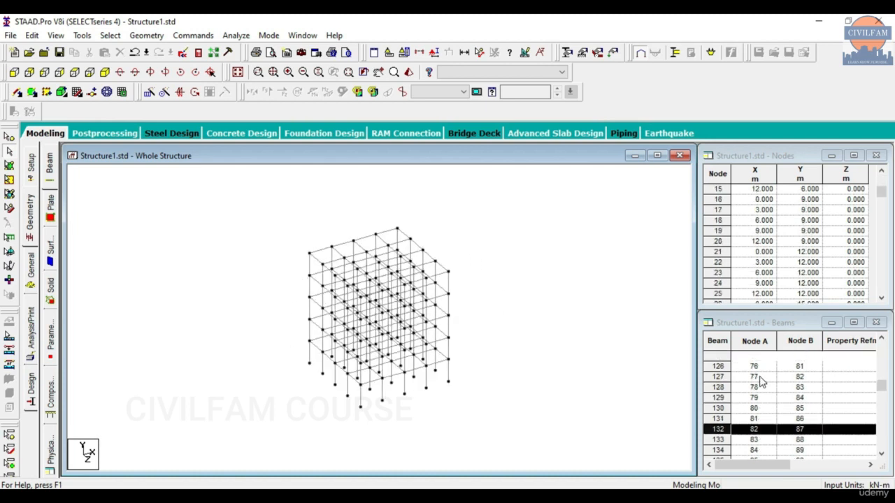
pyautogui.click(883, 387)
pyautogui.moveTo(883, 386); pyautogui.dragTo(881, 347)
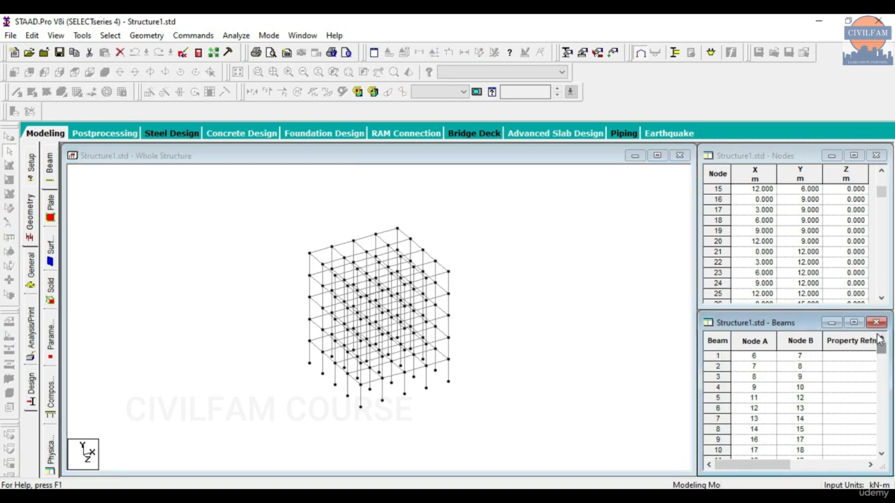
# Show the frame in front elevation and display beam dimensions, confirming every member is 3 m.
pyautogui.moveTo(885, 194); pyautogui.dragTo(882, 180)
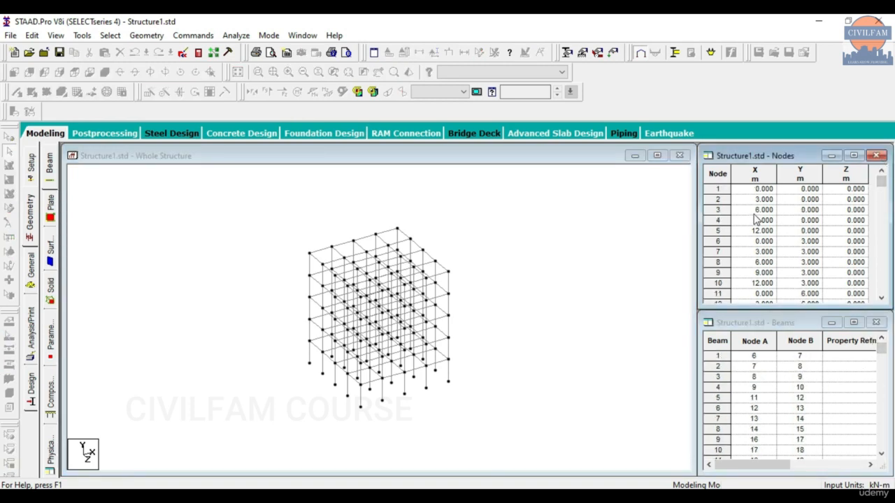
pyautogui.click(465, 199)
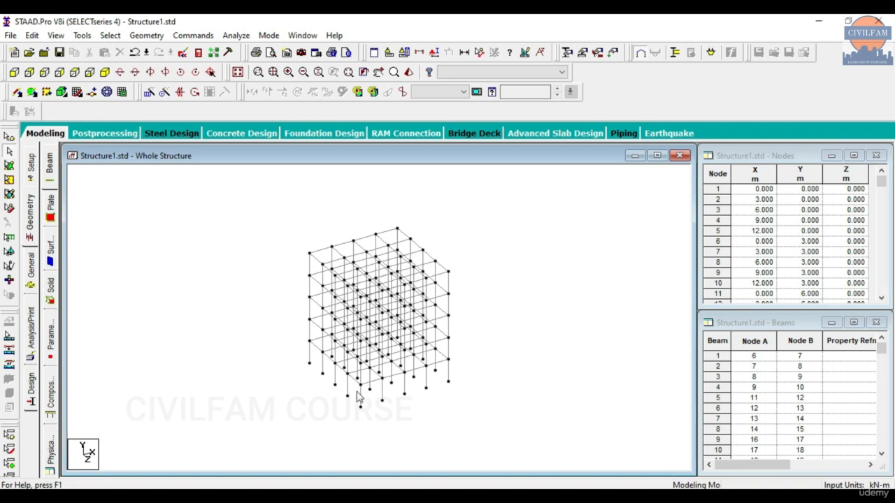
pyautogui.click(74, 72)
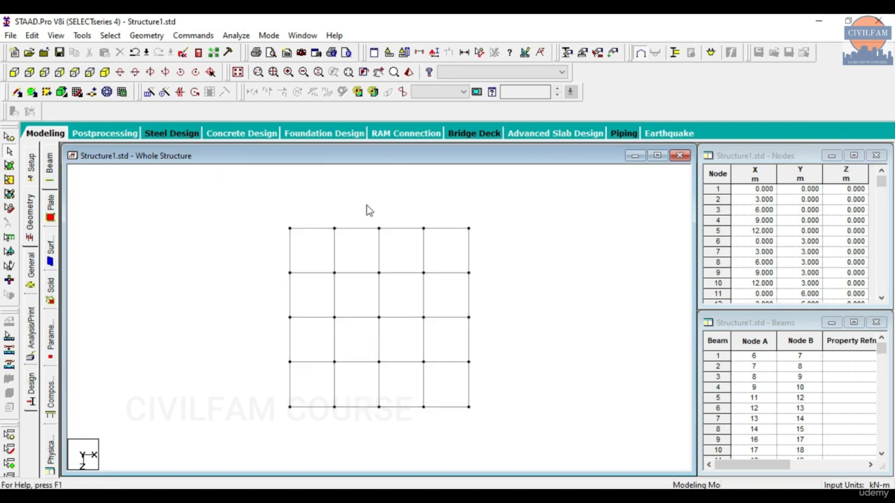
pyautogui.click(82, 35)
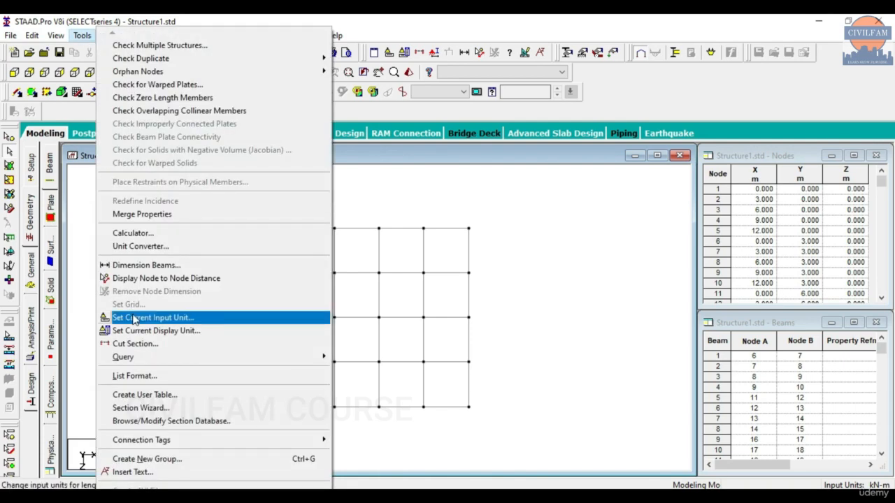
pyautogui.click(160, 268)
pyautogui.click(232, 223)
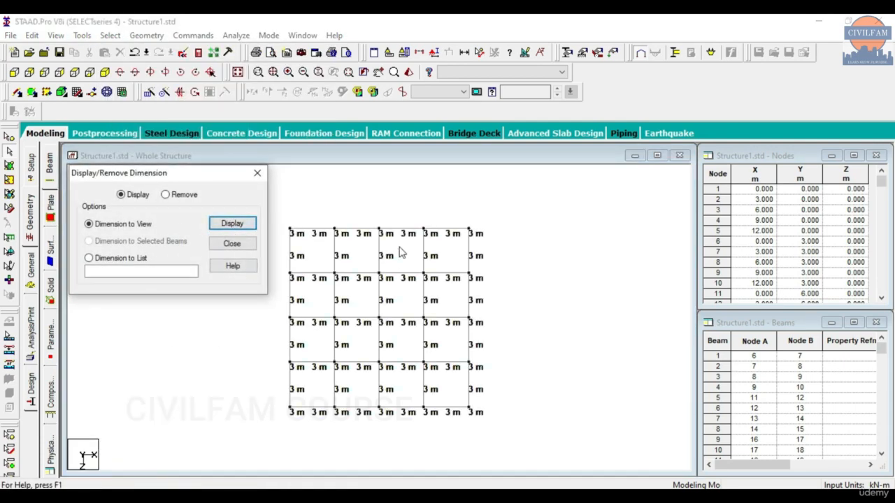
# Remove the beam dimension labels and switch to the side elevation.
pyautogui.click(165, 194)
pyautogui.click(232, 223)
pyautogui.click(257, 173)
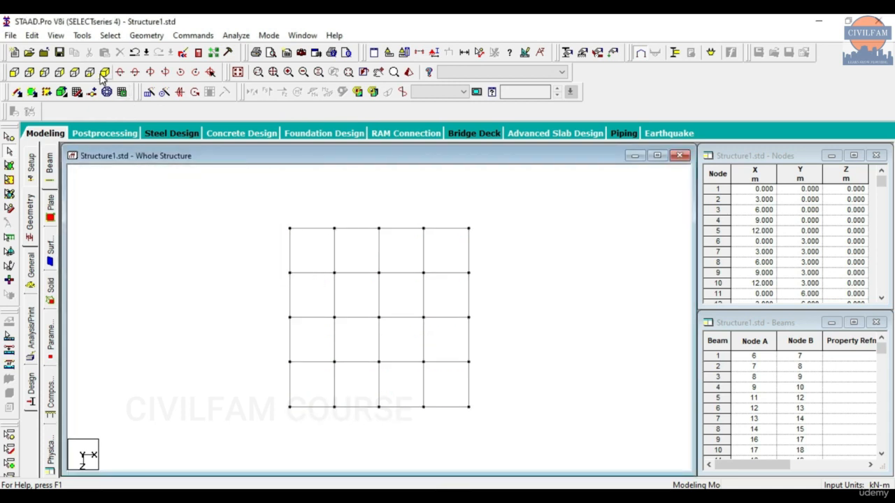
pyautogui.click(44, 72)
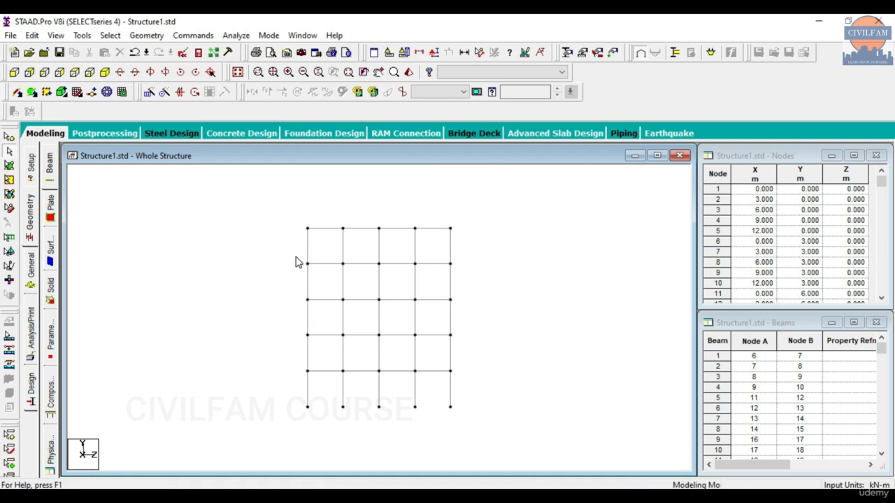
# Open a new plan view of the second-level beams.
pyautogui.moveTo(295, 258); pyautogui.dragTo(458, 277)
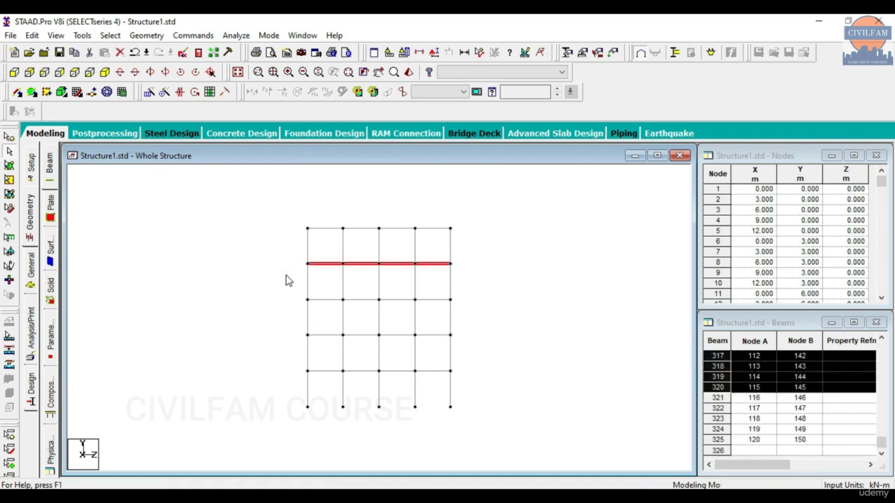
pyautogui.rightClick(217, 260)
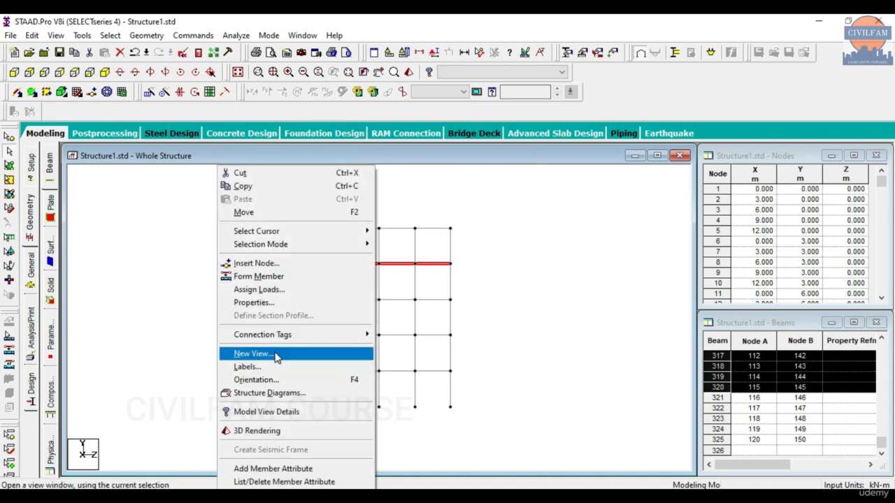
pyautogui.click(251, 353)
pyautogui.click(532, 243)
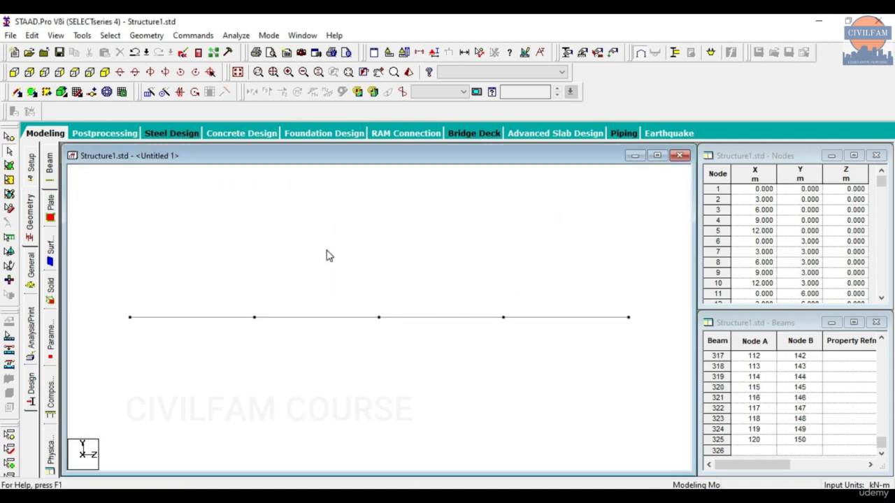
pyautogui.click(74, 72)
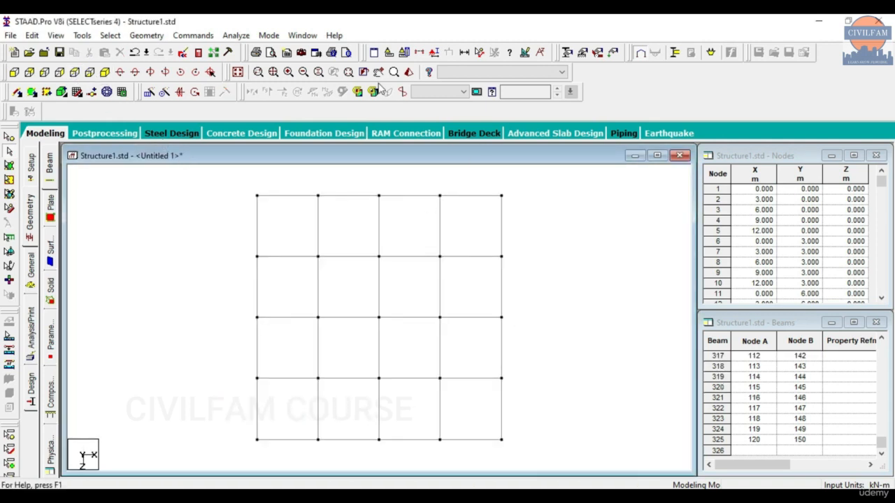
# Display 3 m beam dimensions on the plan view, then bring up the Grid 1.pdf plan.
pyautogui.click(83, 35)
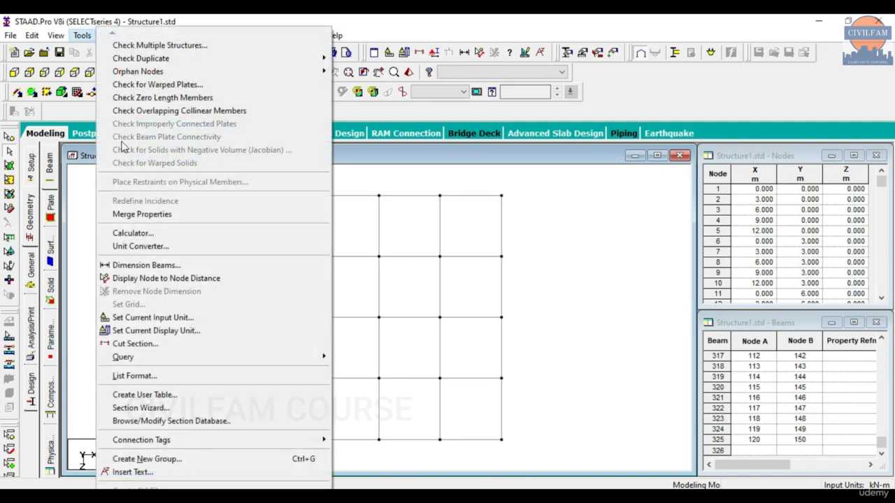
pyautogui.click(147, 278)
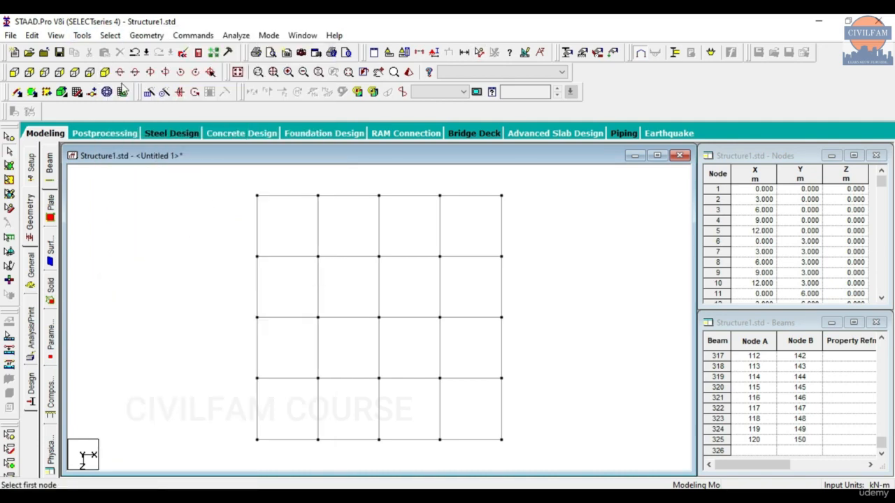
pyautogui.click(82, 35)
pyautogui.click(126, 262)
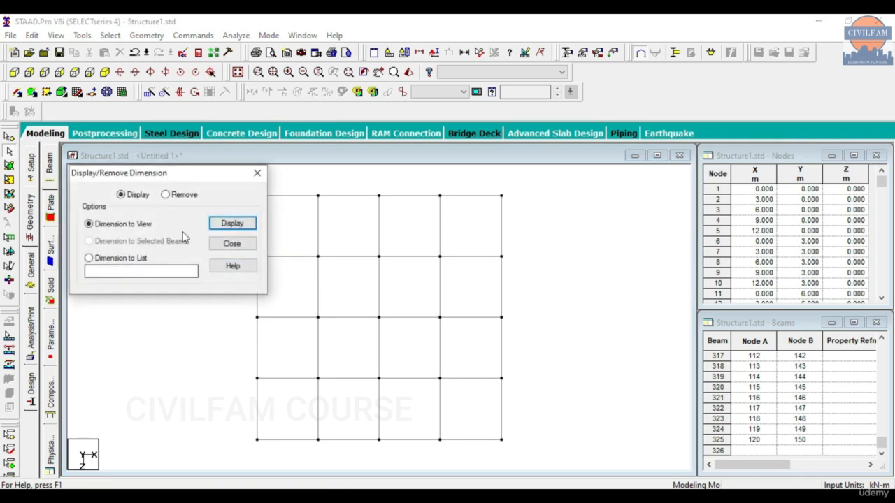
pyautogui.click(232, 223)
pyautogui.click(256, 173)
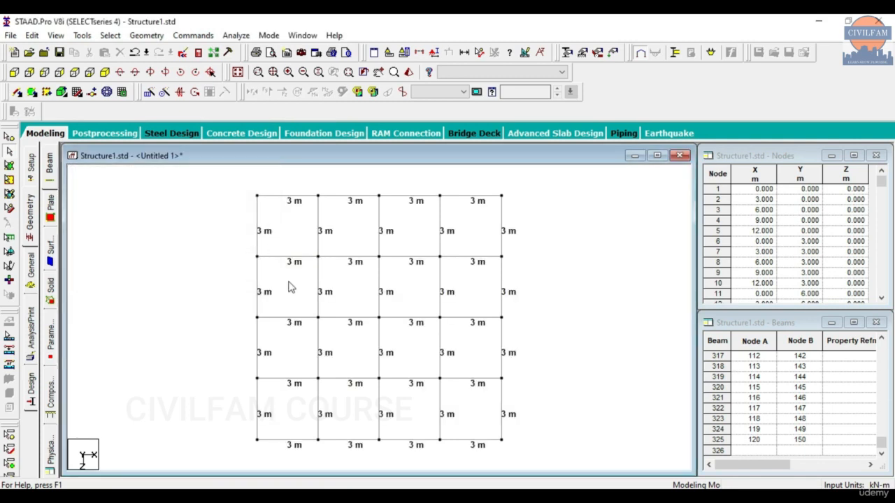
pyautogui.click(498, 497)
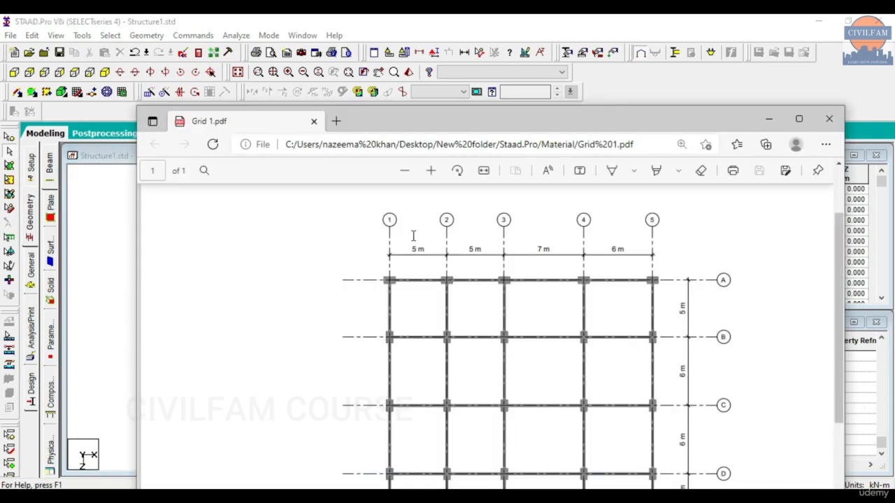
# Move the Grid 1 PDF window aside and minimize it to reveal the STAAD.Pro plan view.
pyautogui.moveTo(643, 132); pyautogui.dragTo(610, 62)
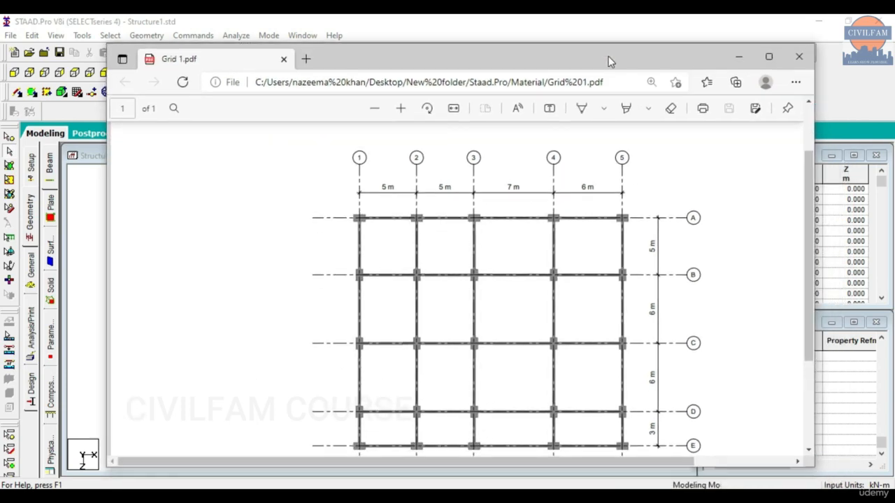
pyautogui.click(738, 58)
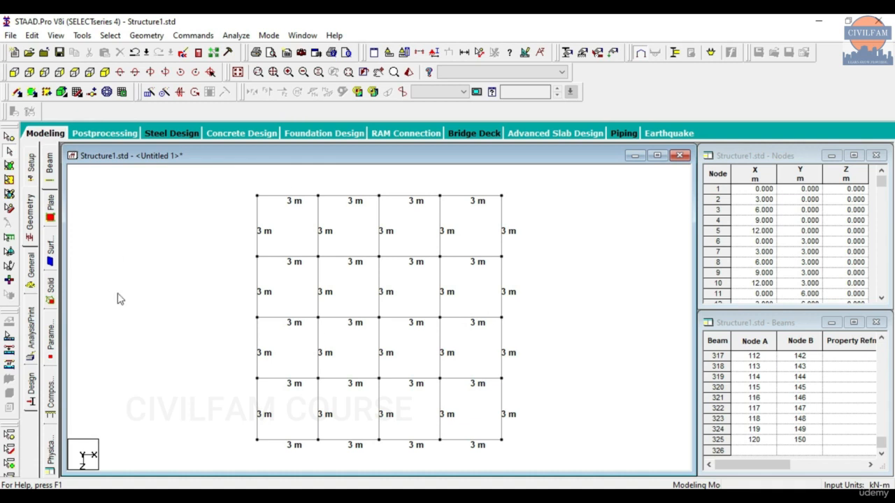
# Show the whole structure in elevation, window-select the right-hand column line, then return to isometric.
pyautogui.click(105, 72)
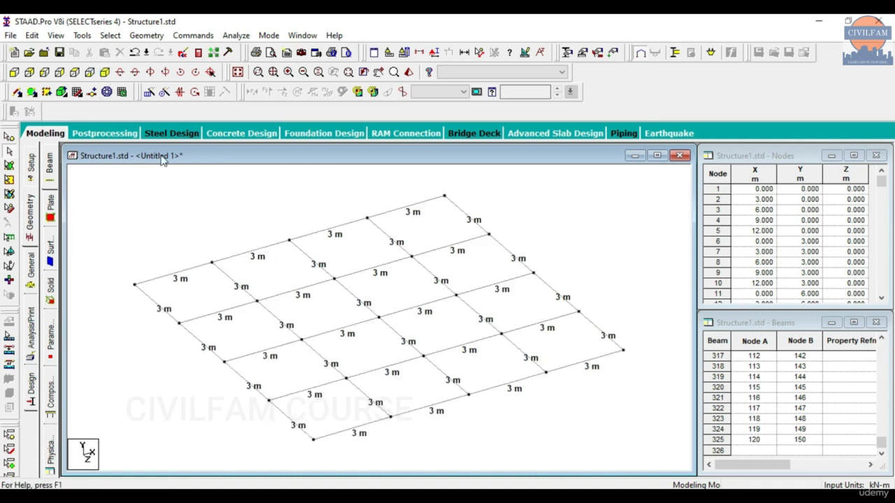
pyautogui.click(237, 72)
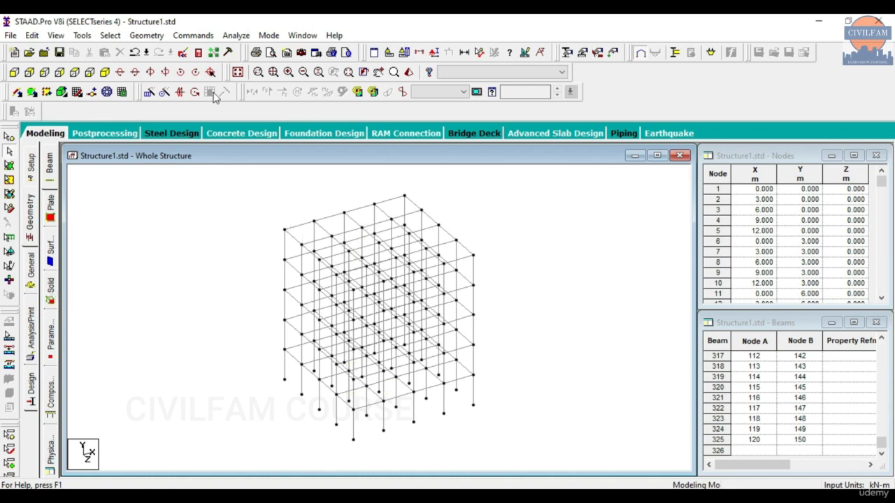
pyautogui.click(74, 72)
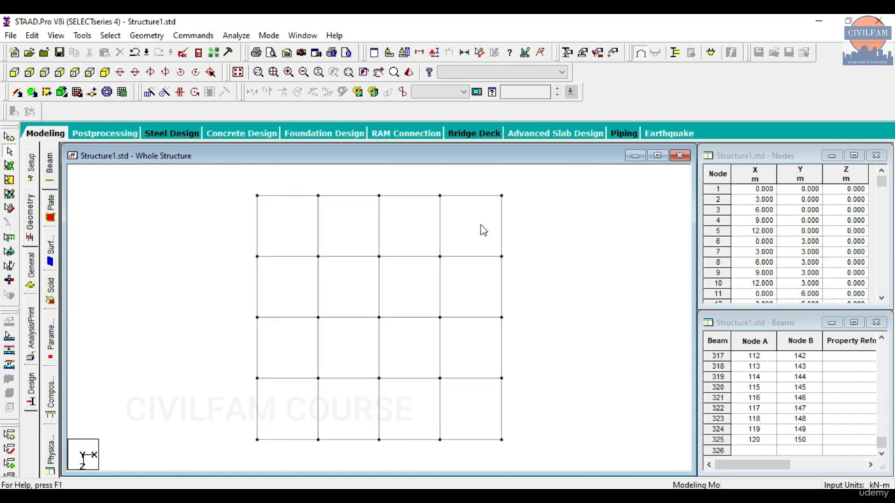
pyautogui.moveTo(486, 184); pyautogui.dragTo(539, 471)
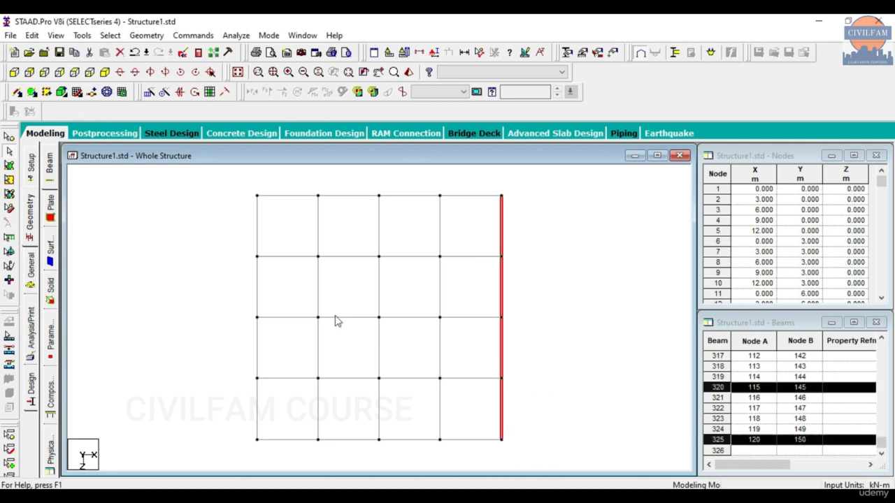
pyautogui.click(107, 73)
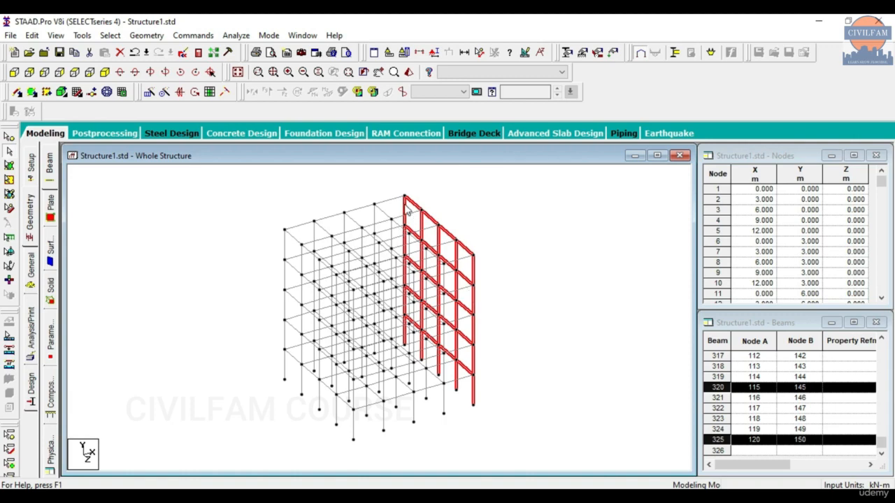
# Move the selected right-hand frame 1 m along X to X = 13 m without splitting members.
pyautogui.rightClick(192, 204)
pyautogui.click(223, 212)
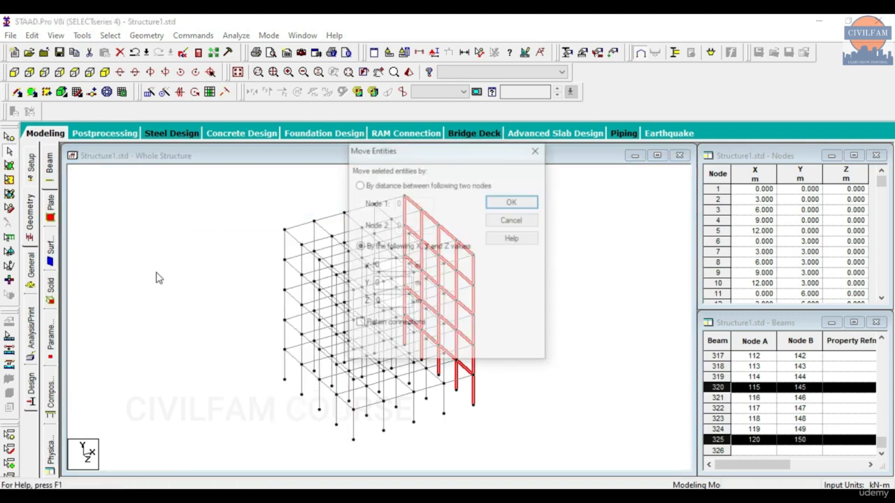
pyautogui.write('1')
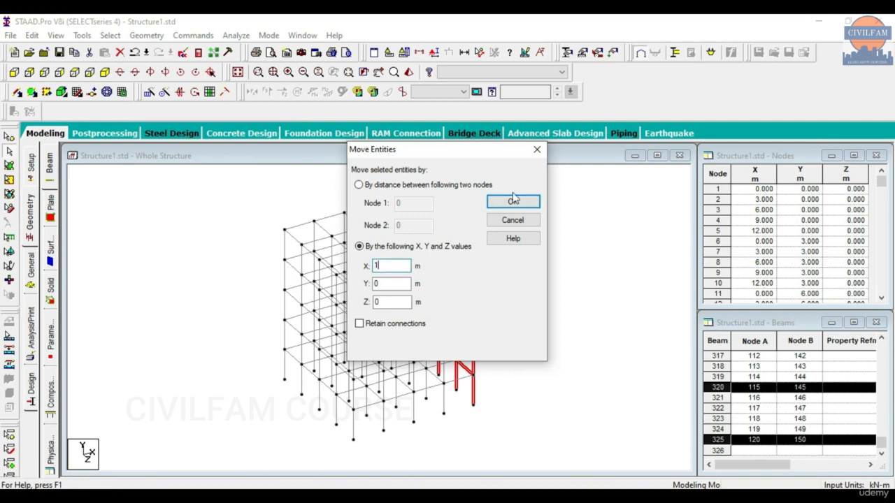
pyautogui.click(514, 204)
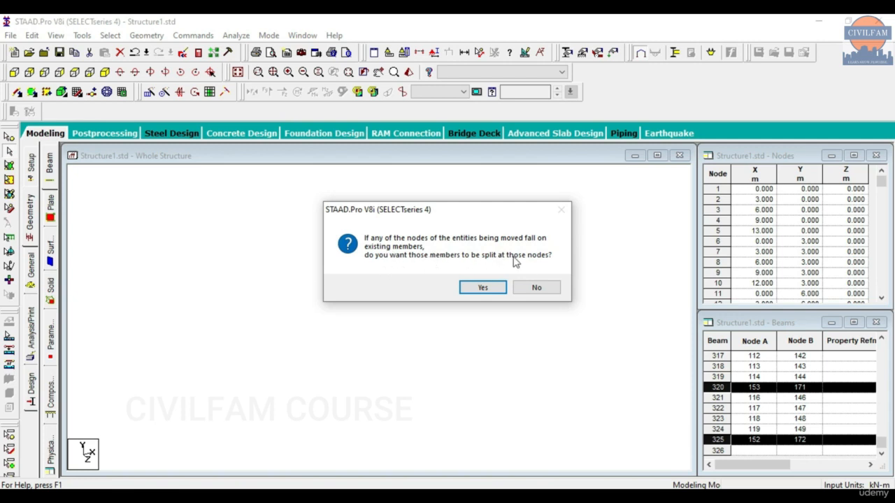
pyautogui.click(535, 288)
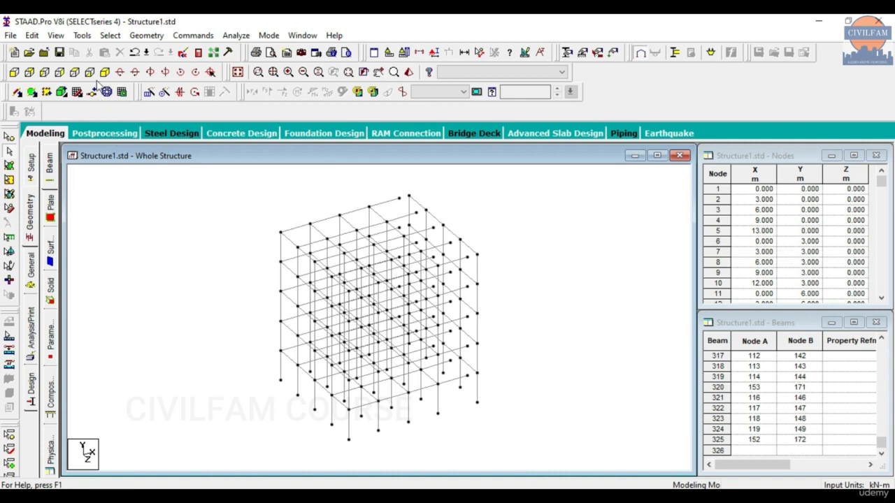
pyautogui.click(74, 72)
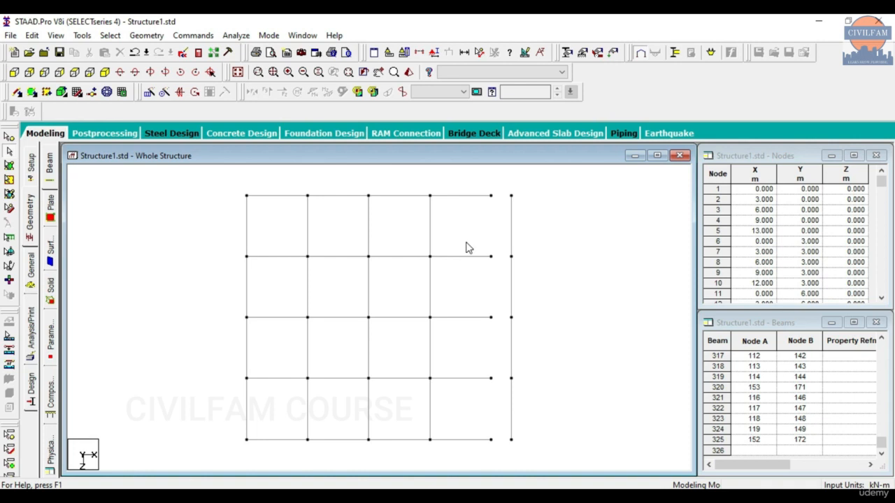
# In isometric view, window-select the whole bay frame and delete all 325 beams.
pyautogui.click(105, 72)
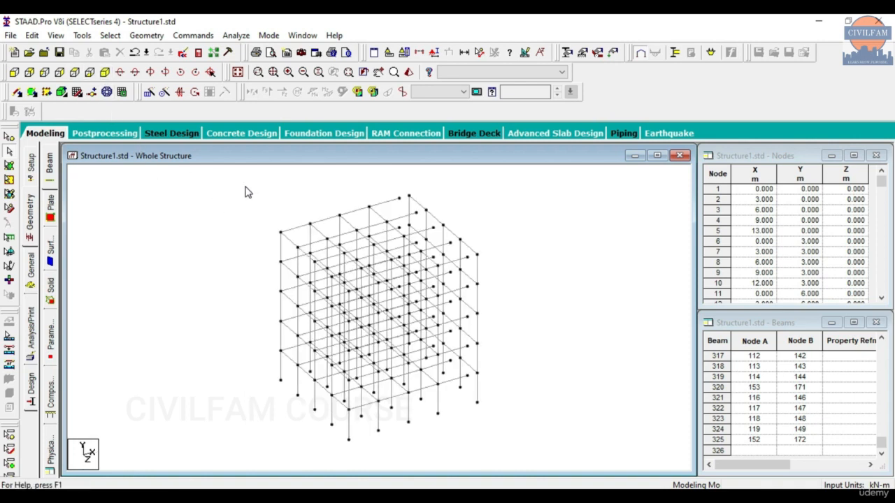
pyautogui.moveTo(244, 193); pyautogui.dragTo(549, 460)
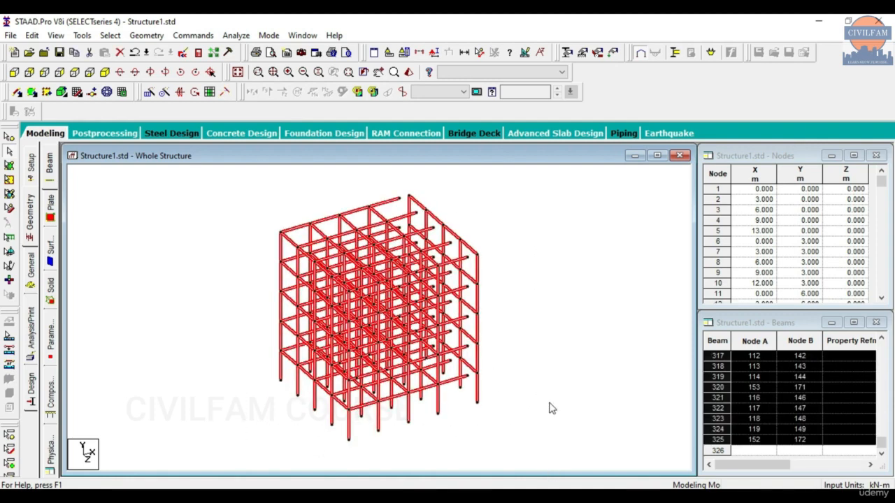
pyautogui.press('Delete')
pyautogui.click(485, 286)
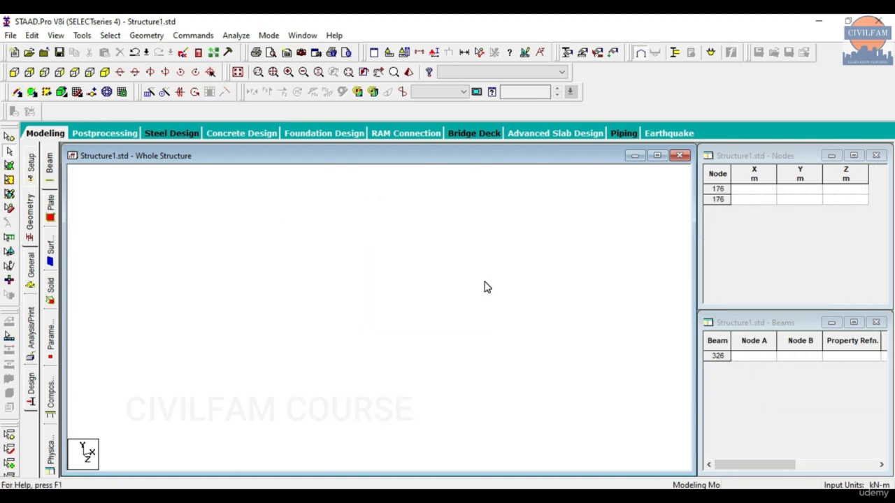
pyautogui.click(147, 34)
# Start a Frame Models Bay Frame in the Structure Wizard (12 × 15 × 12 m, 4, 5, 4 bays).
pyautogui.click(197, 431)
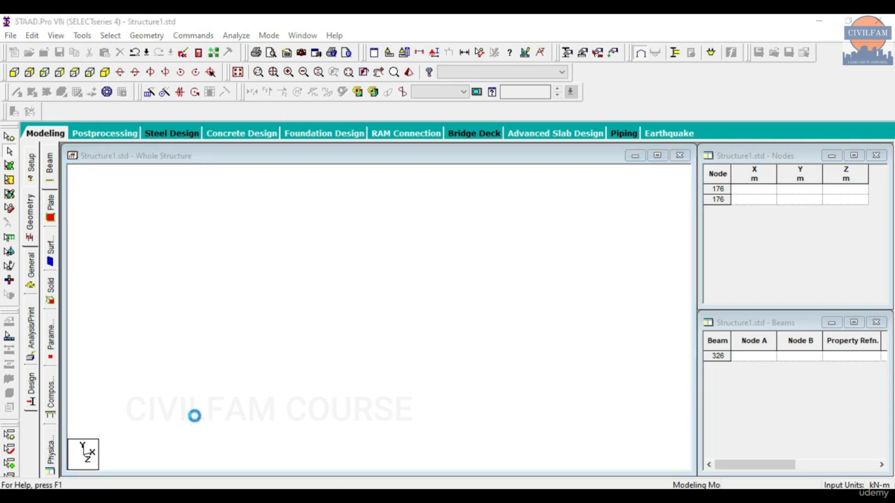
pyautogui.click(148, 150)
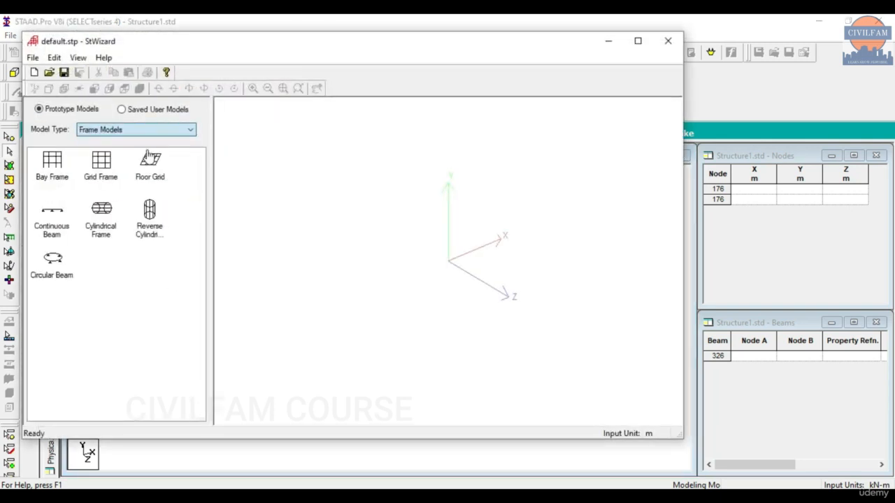
pyautogui.moveTo(55, 176); pyautogui.dragTo(402, 249)
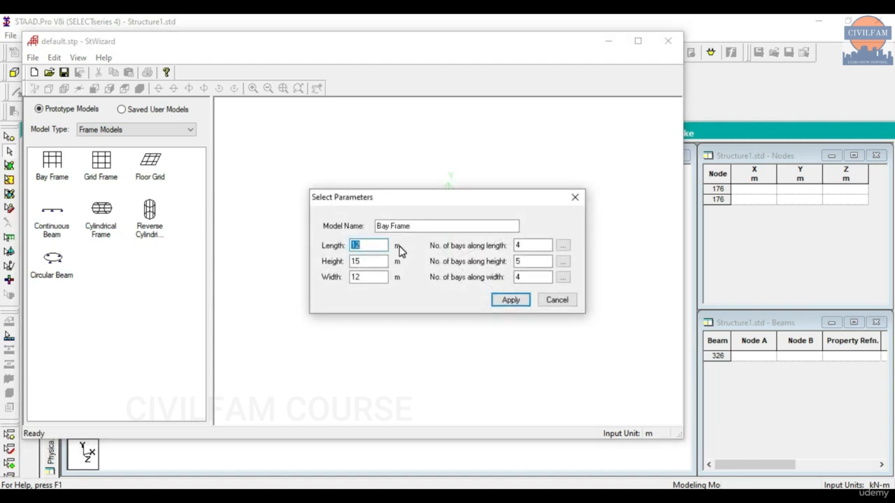
pyautogui.moveTo(402, 200); pyautogui.dragTo(377, 143)
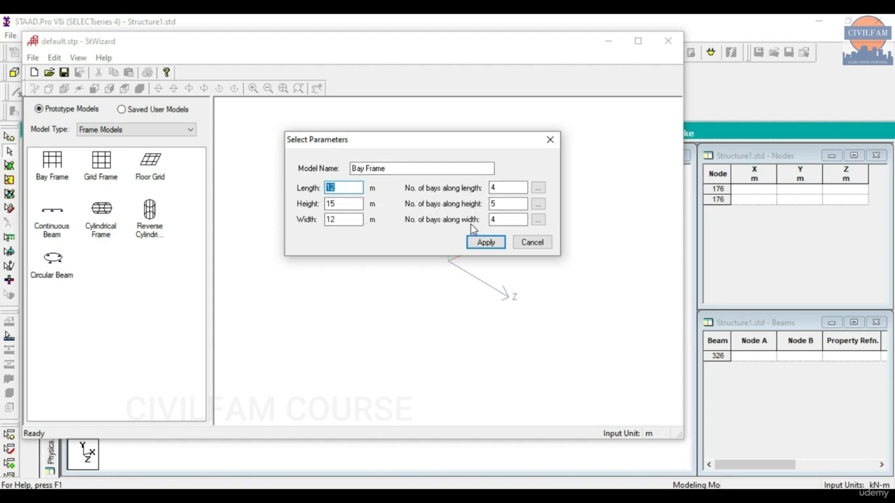
pyautogui.click(509, 489)
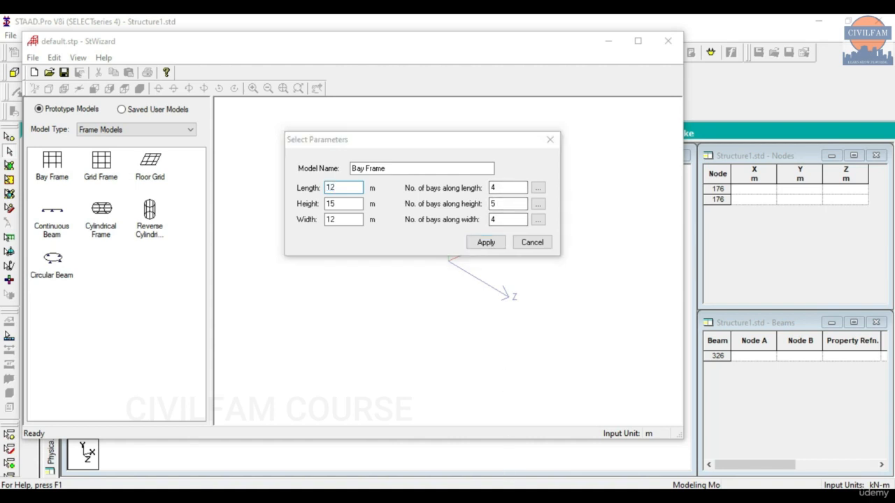
pyautogui.moveTo(700, 62); pyautogui.dragTo(816, 89)
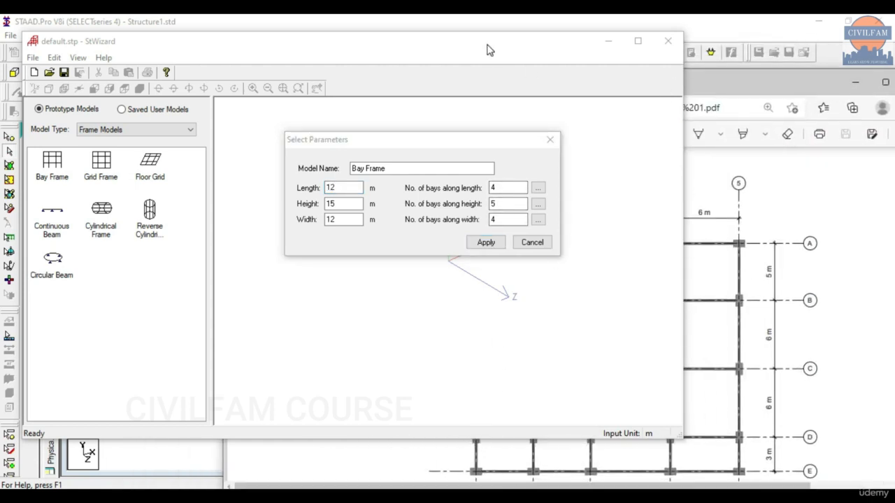
# Close the Bay Frame parameters and reposition the Structure Wizard window beside the grid plan PDF.
pyautogui.click(488, 47)
pyautogui.click(549, 139)
pyautogui.moveTo(522, 56); pyautogui.dragTo(353, 58)
pyautogui.moveTo(607, 82); pyautogui.dragTo(728, 38)
pyautogui.scroll(-1, 659, 268)
pyautogui.moveTo(649, 439); pyautogui.dragTo(692, 438)
pyautogui.click(216, 60)
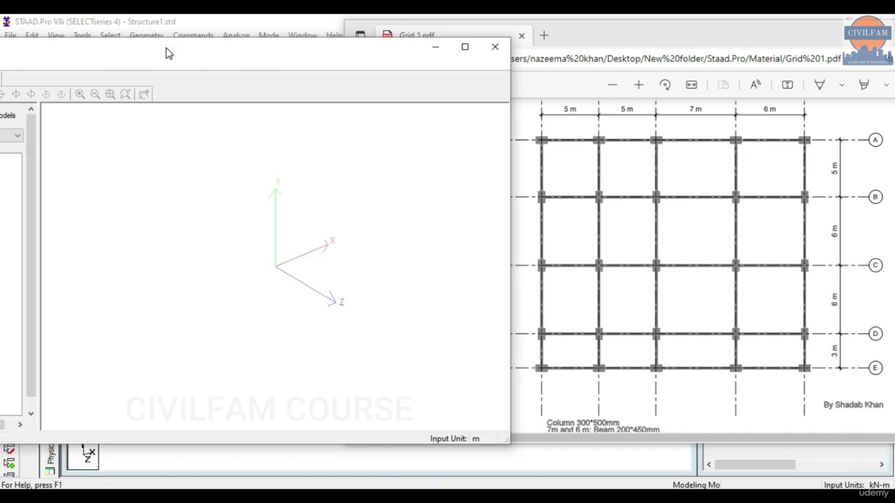
pyautogui.moveTo(168, 52); pyautogui.dragTo(306, 38)
# Align the grid plan PDF, fit its drawing, and reopen the Bay Frame parameters beside it.
pyautogui.moveTo(706, 42)
pyautogui.mouseDown()
pyautogui.moveTo(745, 99)
pyautogui.moveTo(804, 94)
pyautogui.moveTo(813, 42)
pyautogui.moveTo(737, 55)
pyautogui.moveTo(729, 42)
pyautogui.moveTo(752, 39)
pyautogui.mouseUp()
pyautogui.moveTo(502, 43); pyautogui.dragTo(472, 46)
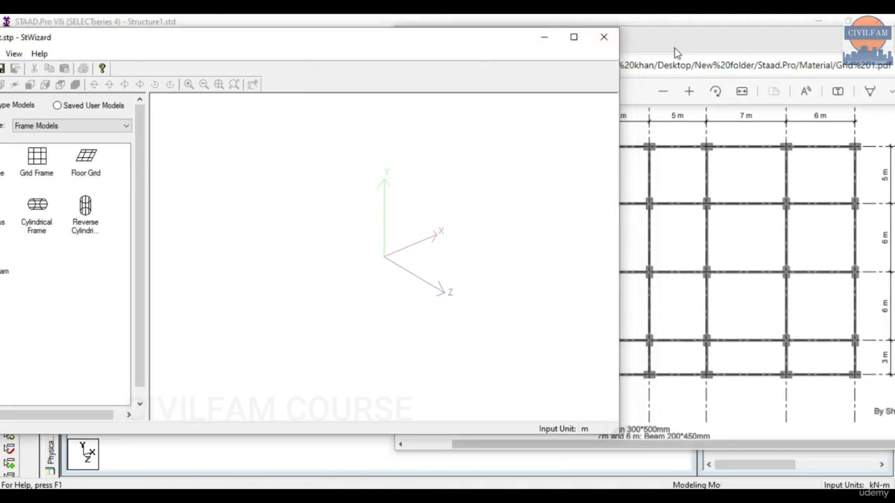
pyautogui.moveTo(679, 48); pyautogui.dragTo(712, 54)
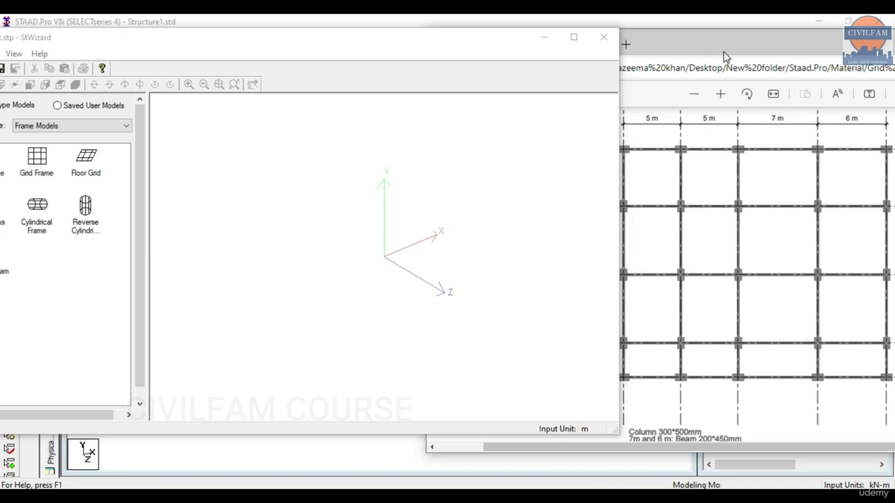
pyautogui.moveTo(721, 52)
pyautogui.mouseDown()
pyautogui.moveTo(717, 69)
pyautogui.moveTo(677, 102)
pyautogui.moveTo(759, 34)
pyautogui.moveTo(736, 34)
pyautogui.mouseUp()
pyautogui.click(652, 144)
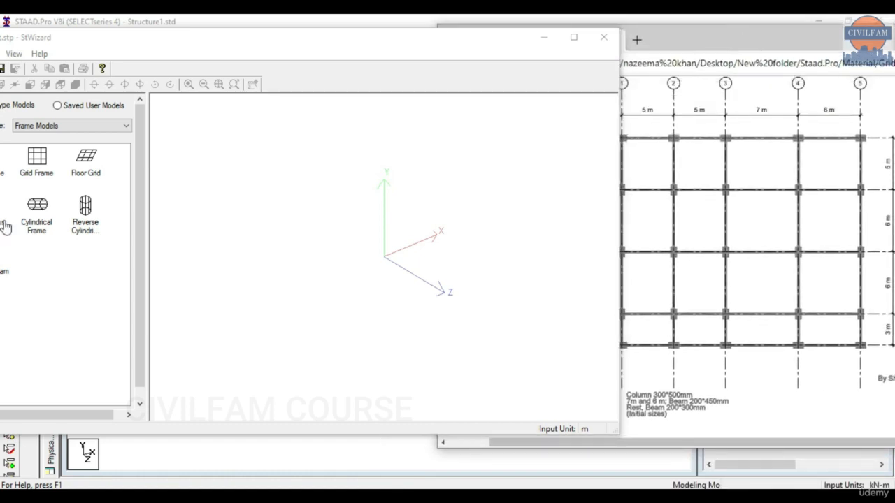
pyautogui.doubleClick(7, 164)
pyautogui.moveTo(410, 201); pyautogui.dragTo(264, 165)
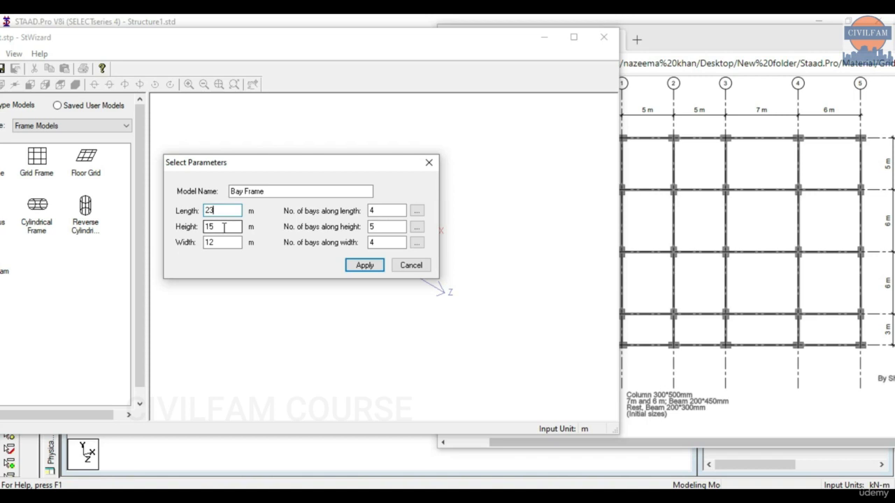
# Change the Bay Frame width from 12 to 20 m, leaving length 23 m and height 15 m.
pyautogui.doubleClick(224, 227)
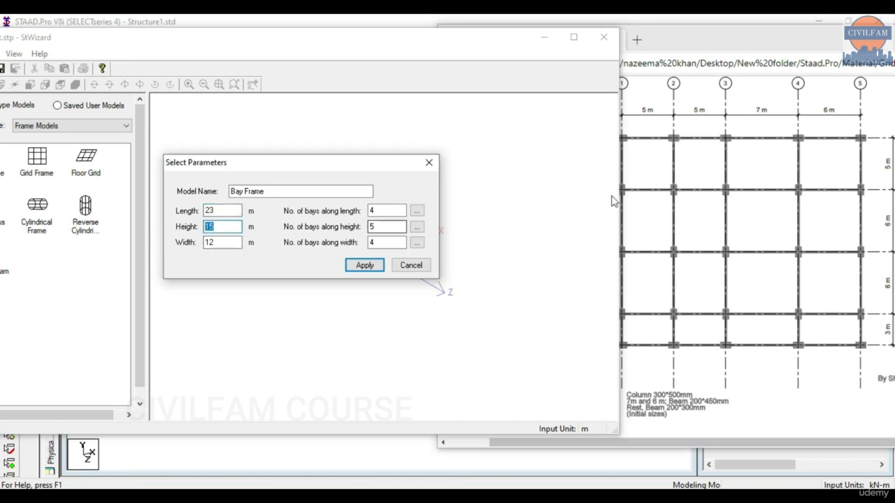
pyautogui.click(236, 242)
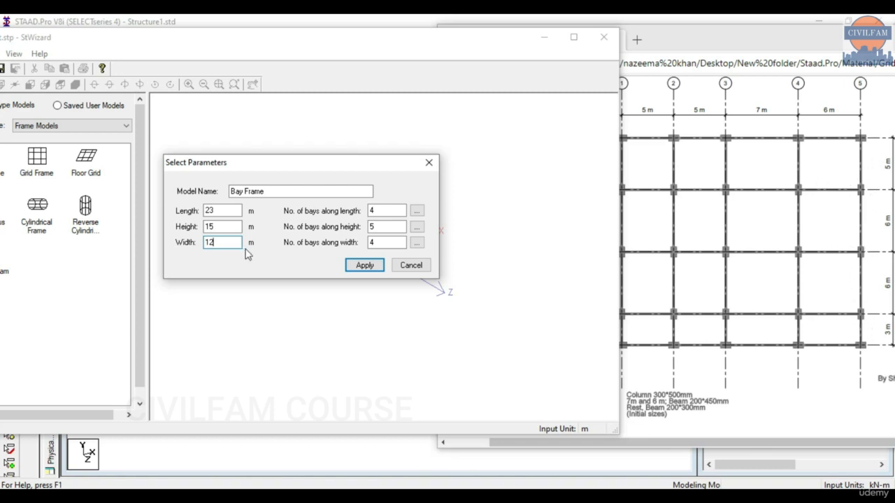
pyautogui.doubleClick(226, 242)
pyautogui.write('20')
pyautogui.moveTo(279, 162); pyautogui.dragTo(264, 151)
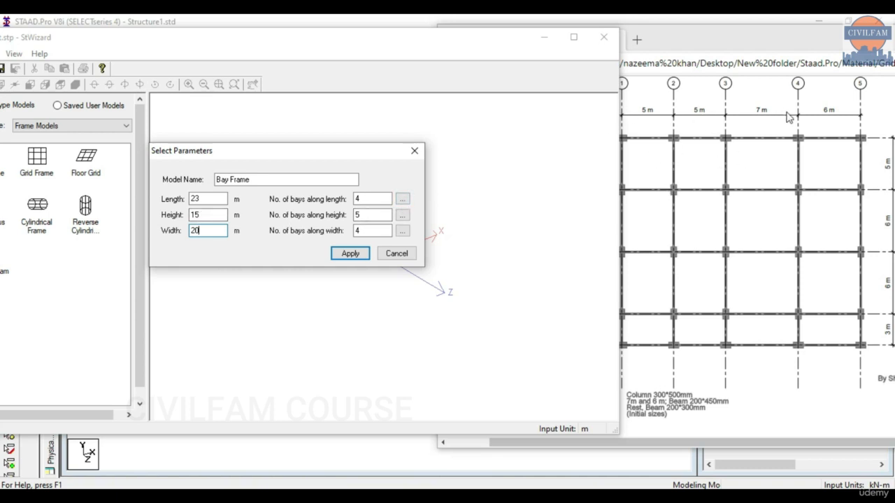
# Enter individual bay lengths of 5, 5, 7 and 6 m along the frame's length.
pyautogui.click(404, 201)
pyautogui.moveTo(435, 172); pyautogui.dragTo(360, 122)
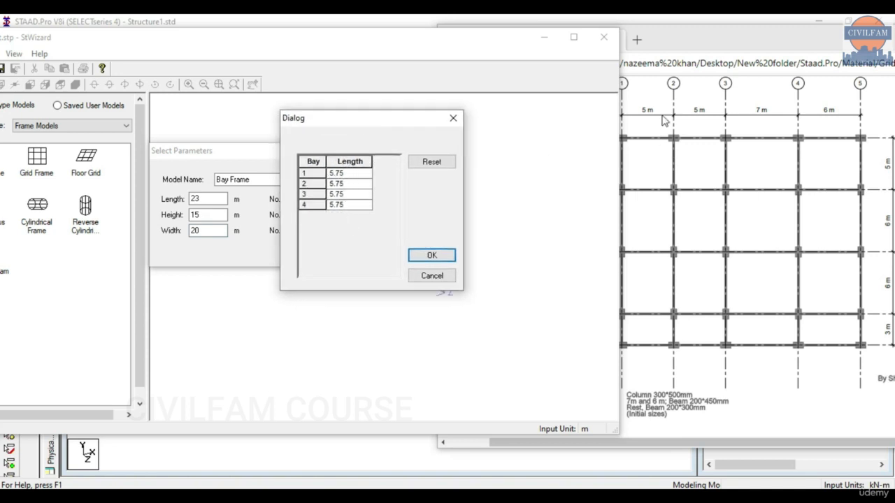
pyautogui.click(351, 174)
pyautogui.write('5')
pyautogui.click(362, 184)
pyautogui.click(346, 183)
pyautogui.write('5')
pyautogui.click(353, 198)
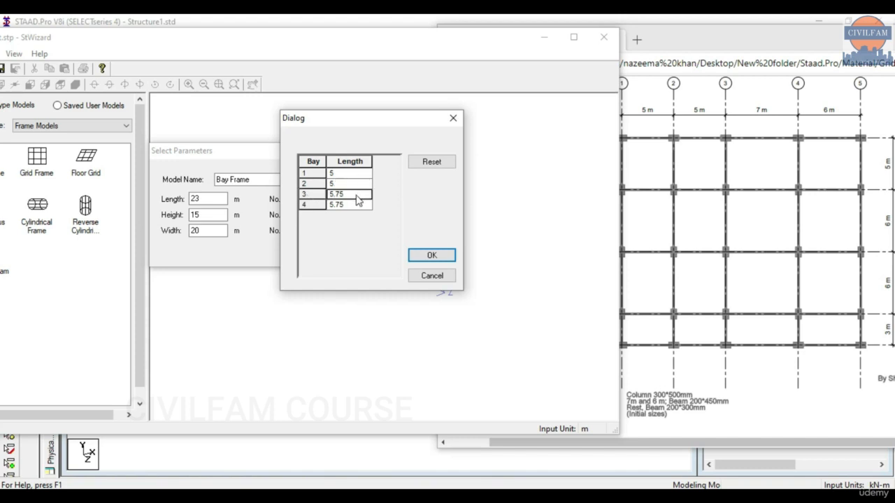
pyautogui.click(345, 198)
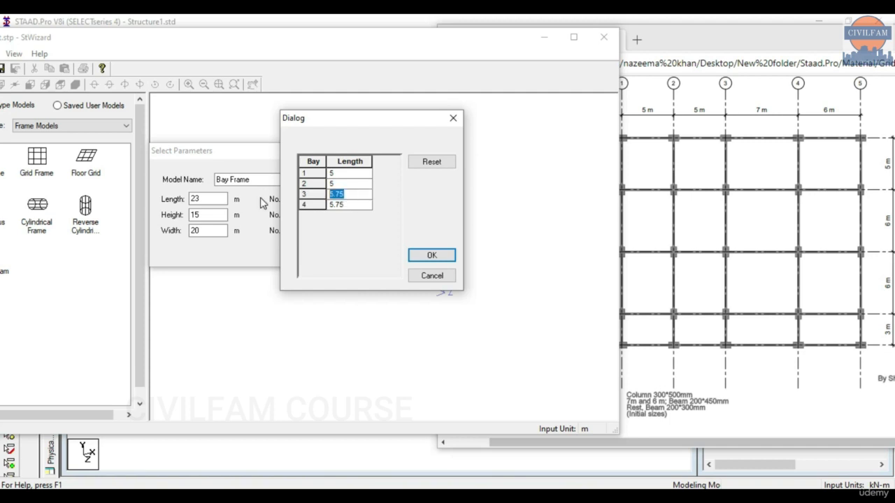
pyautogui.write('7')
pyautogui.click(339, 205)
pyautogui.click(339, 204)
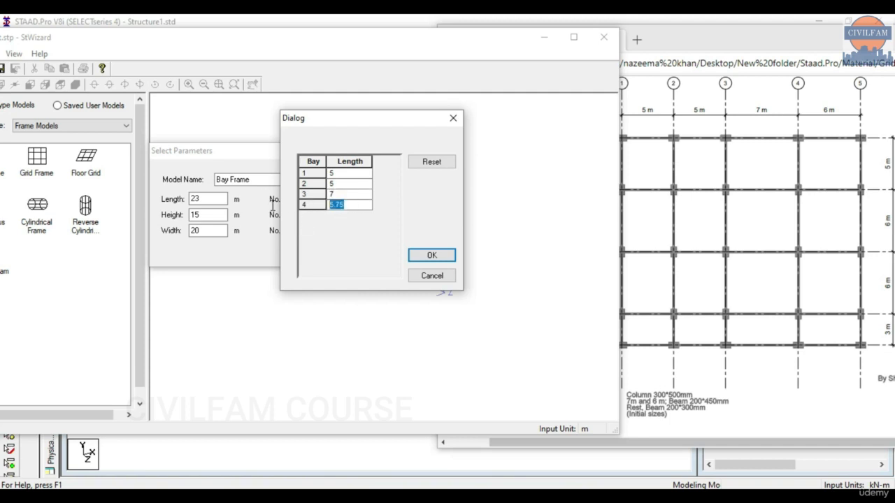
pyautogui.write('6')
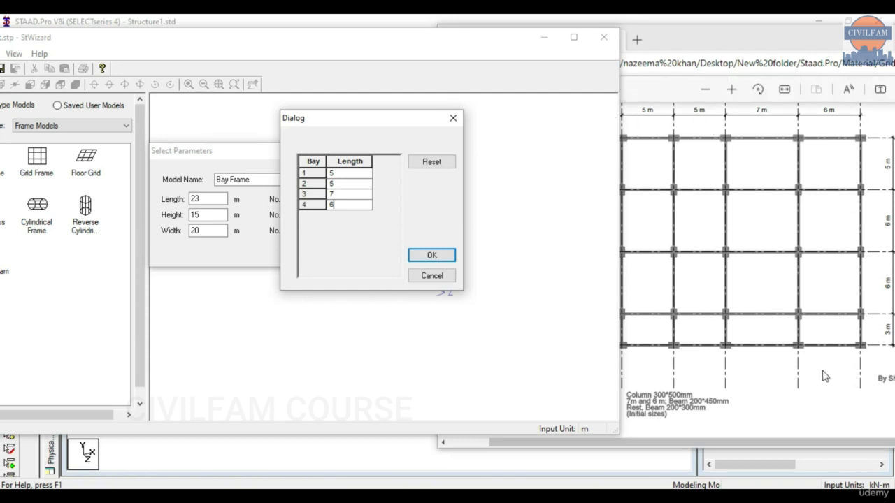
pyautogui.click(448, 257)
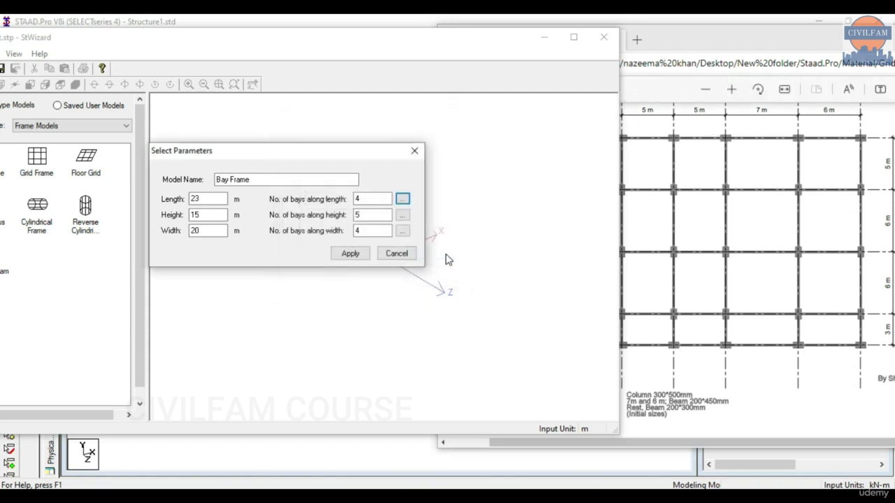
# Set the bays along the width to begin 5, 6, 6 m.
pyautogui.click(402, 231)
pyautogui.moveTo(438, 171); pyautogui.dragTo(414, 142)
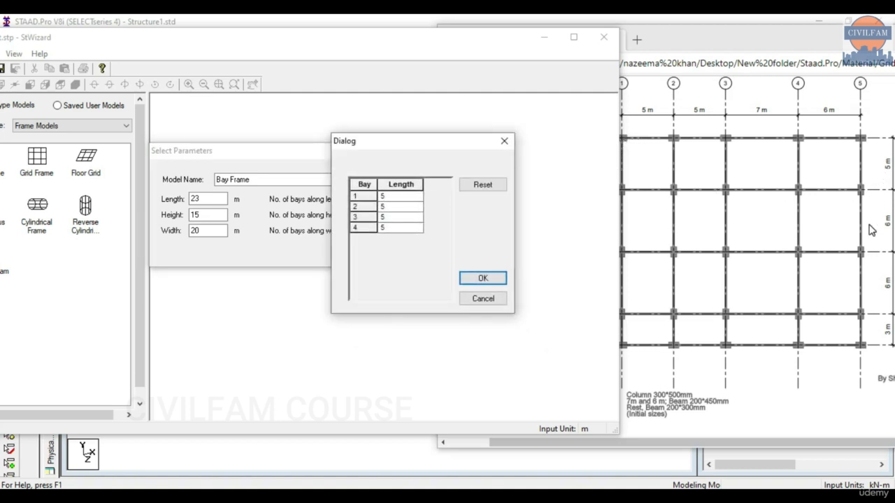
pyautogui.click(390, 209)
pyautogui.write('5')
pyautogui.write('6')
pyautogui.click(397, 222)
pyautogui.click(393, 221)
pyautogui.write('6')
pyautogui.click(385, 228)
pyautogui.click(483, 280)
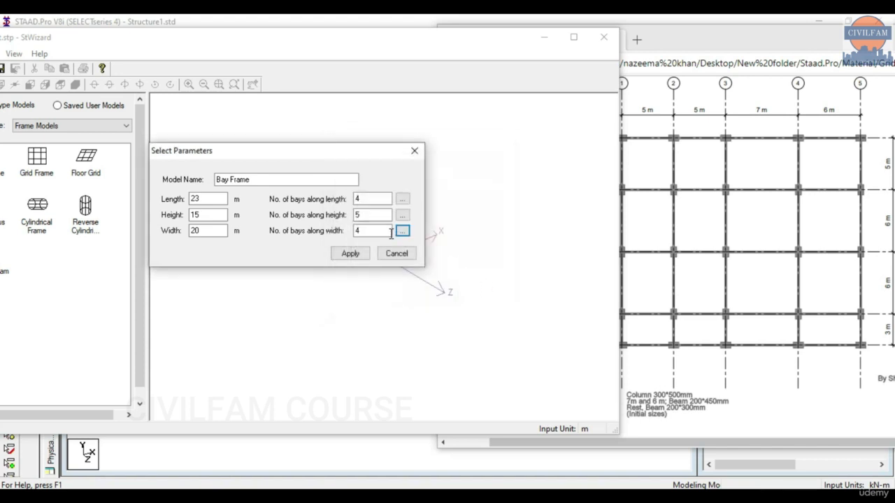
# Confirm the five storey heights stay 3 m each.
pyautogui.click(402, 216)
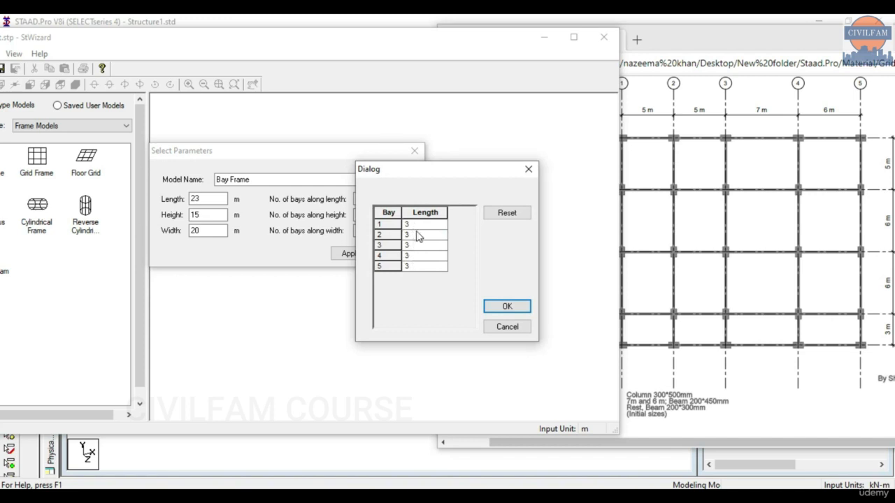
pyautogui.click(411, 223)
pyautogui.click(507, 307)
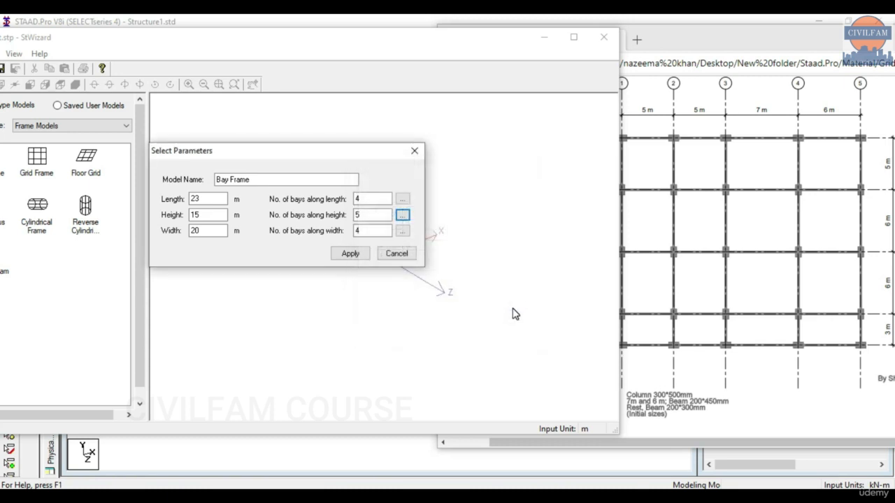
# Generate the Bay Frame, view it from the front, and minimize the PDF window.
pyautogui.click(351, 254)
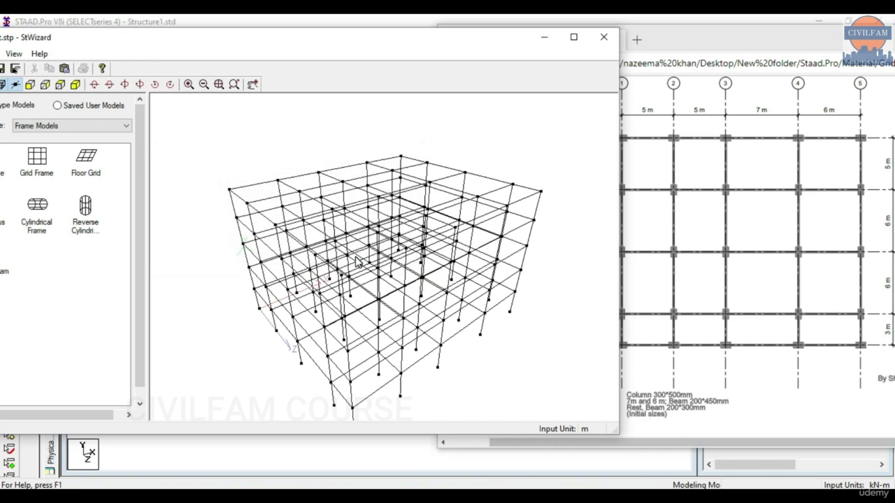
pyautogui.click(59, 84)
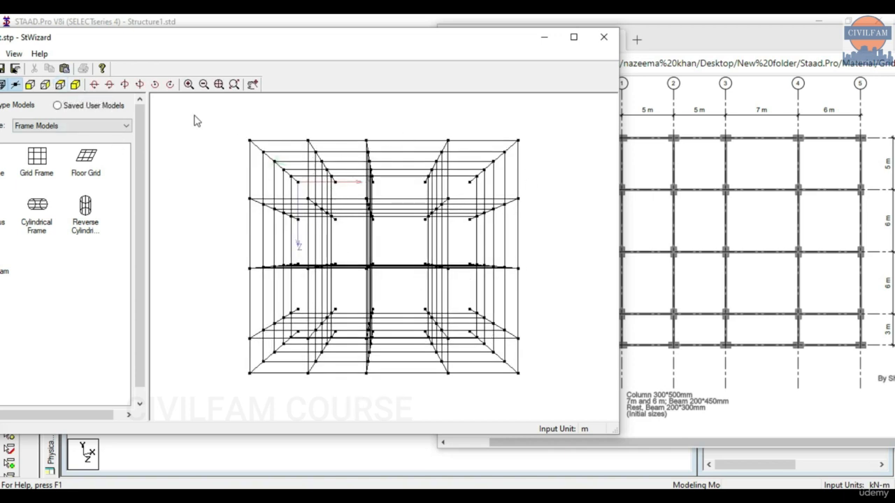
pyautogui.moveTo(847, 47); pyautogui.dragTo(715, 93)
pyautogui.moveTo(827, 81); pyautogui.dragTo(648, 83)
pyautogui.click(750, 82)
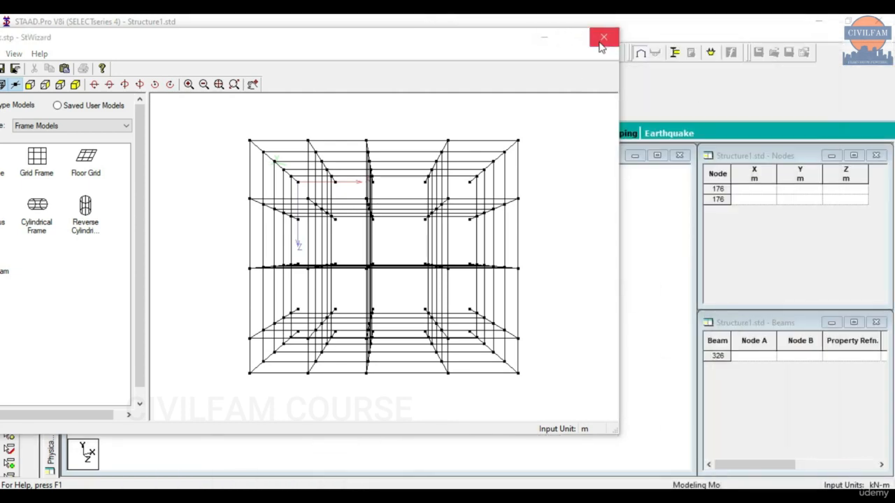
# Close the wizard and merge the frame into Structure1 at X/Y/Z 0, declining Auto Save.
pyautogui.click(601, 40)
pyautogui.click(449, 284)
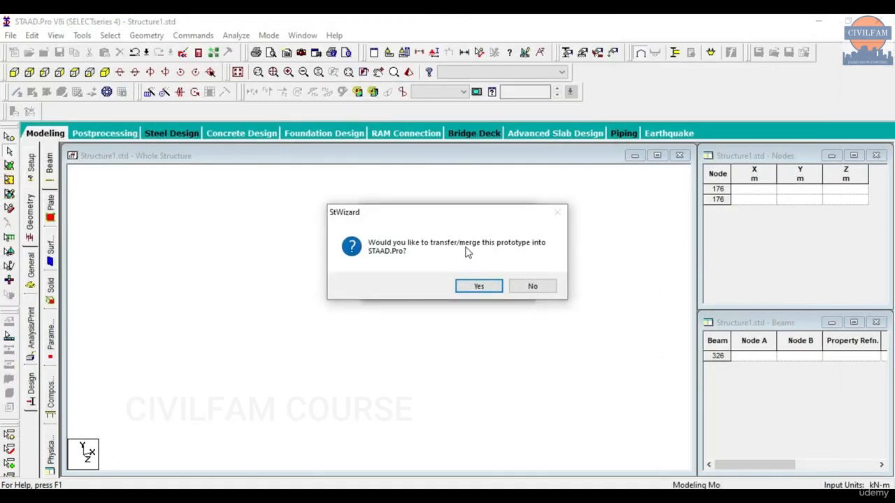
pyautogui.click(479, 286)
pyautogui.click(489, 286)
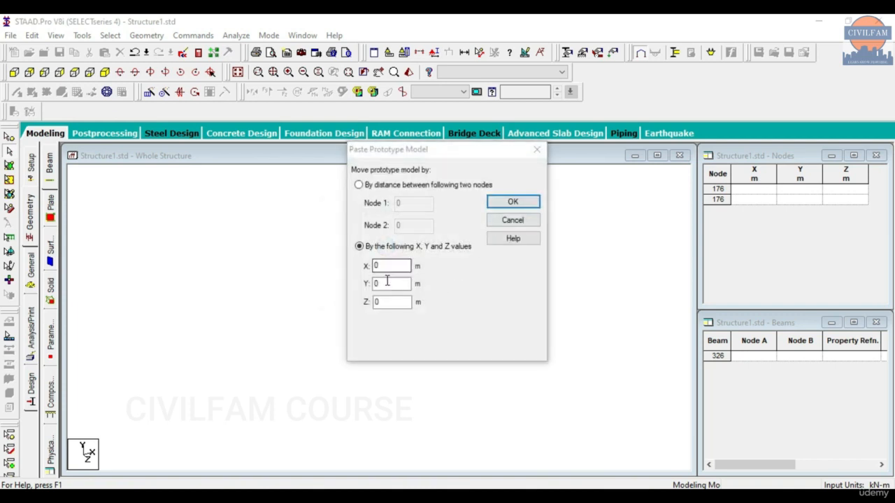
pyautogui.click(523, 206)
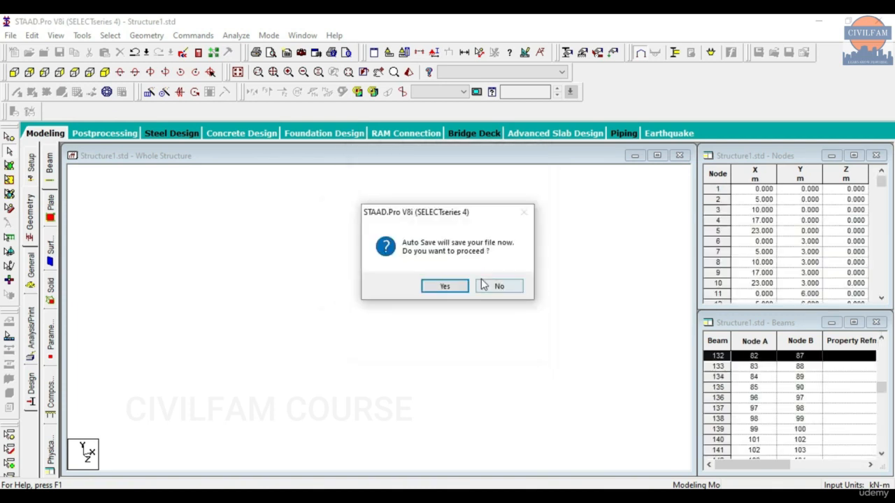
pyautogui.click(442, 283)
pyautogui.click(491, 287)
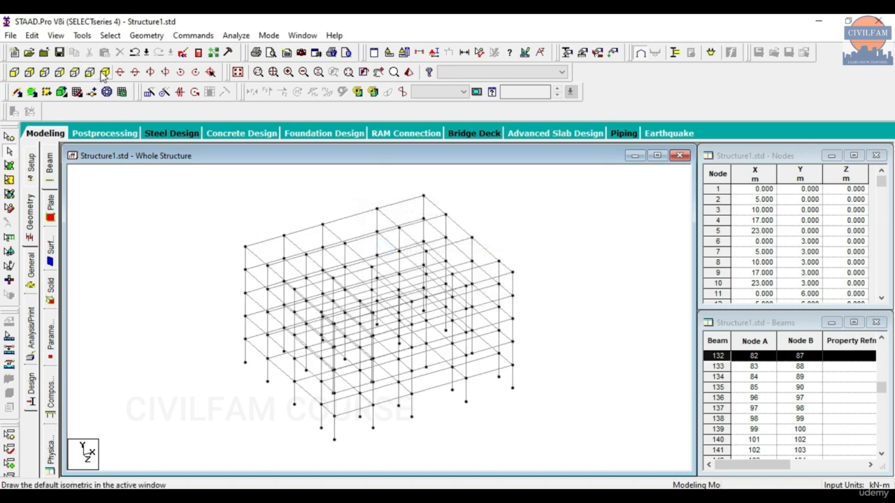
# Show the model in plan view with the Grid 1 PDF placed on the right beside it.
pyautogui.click(74, 72)
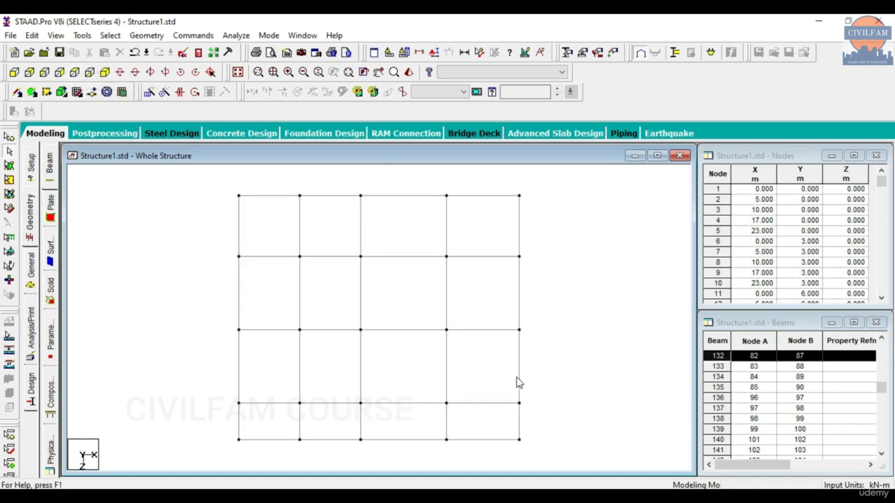
pyautogui.hotkey('alt', 'Tab')
pyautogui.moveTo(344, 95); pyautogui.dragTo(782, 108)
pyautogui.scroll(-1, 124, 242)
pyautogui.scroll(-1, 140, 247)
pyautogui.scroll(1, 450, 262)
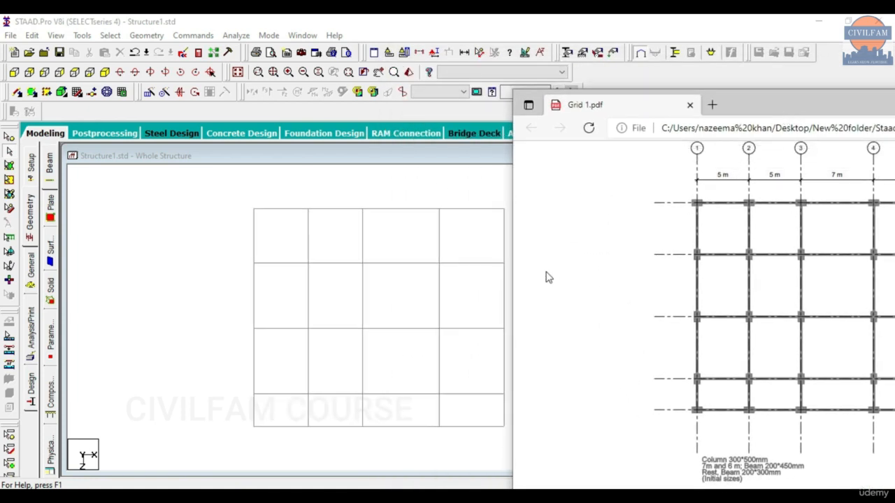
pyautogui.moveTo(802, 112); pyautogui.dragTo(558, 82)
# Zoom into the Grid 1 drawing to compare the grids, then minimize it.
pyautogui.click(564, 127)
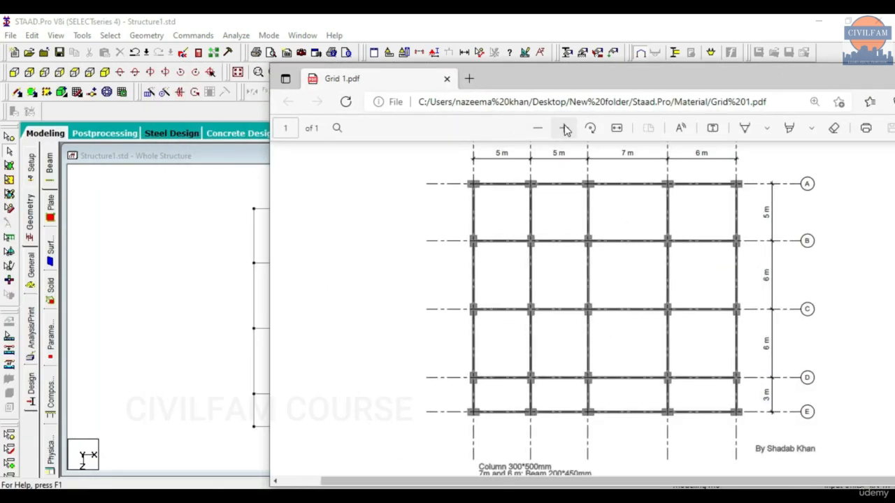
pyautogui.click(563, 128)
pyautogui.moveTo(550, 481); pyautogui.dragTo(678, 481)
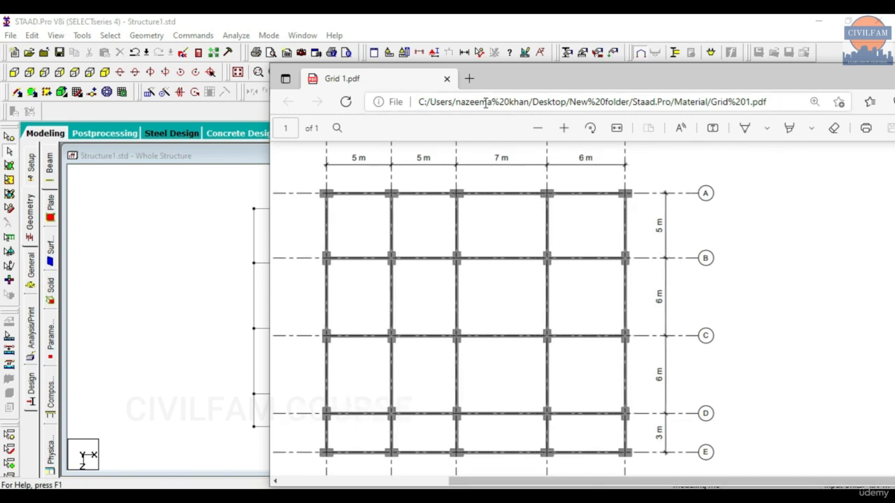
pyautogui.moveTo(493, 72)
pyautogui.mouseDown()
pyautogui.moveTo(755, 86)
pyautogui.moveTo(748, 77)
pyautogui.mouseUp()
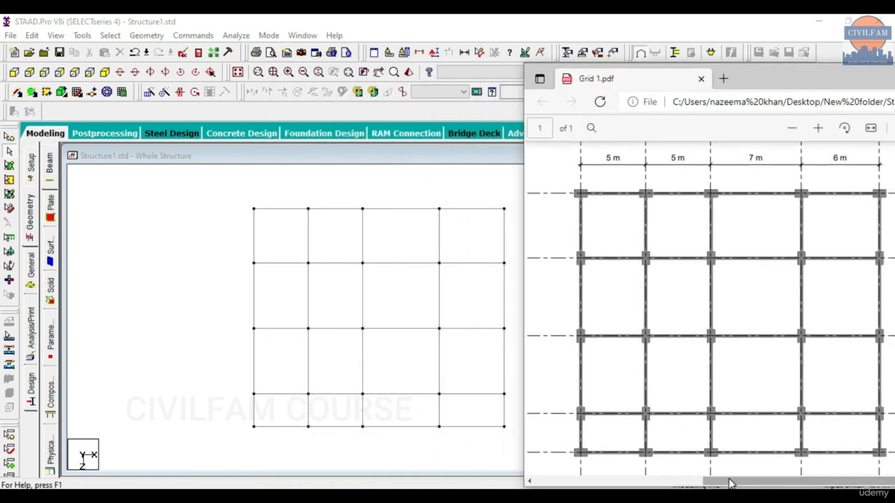
pyautogui.moveTo(775, 77); pyautogui.dragTo(572, 84)
pyautogui.click(801, 87)
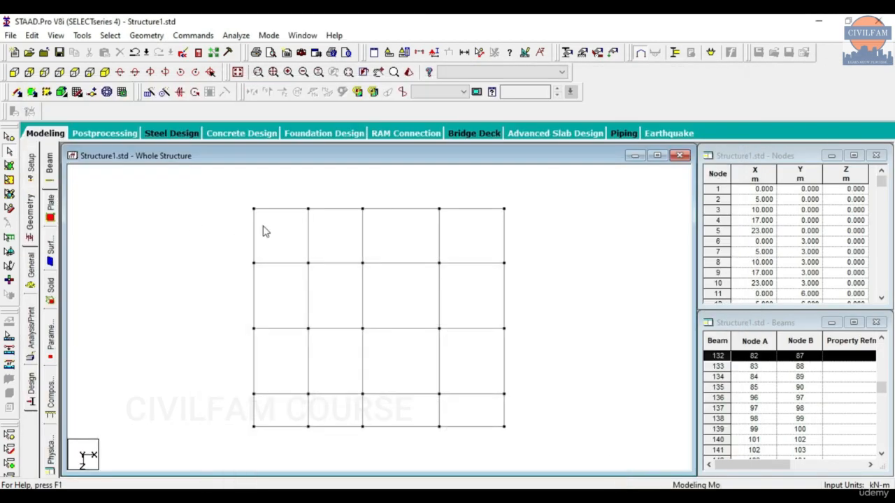
# Select the second-level beams and open them in a new view in the current window.
pyautogui.click(39, 75)
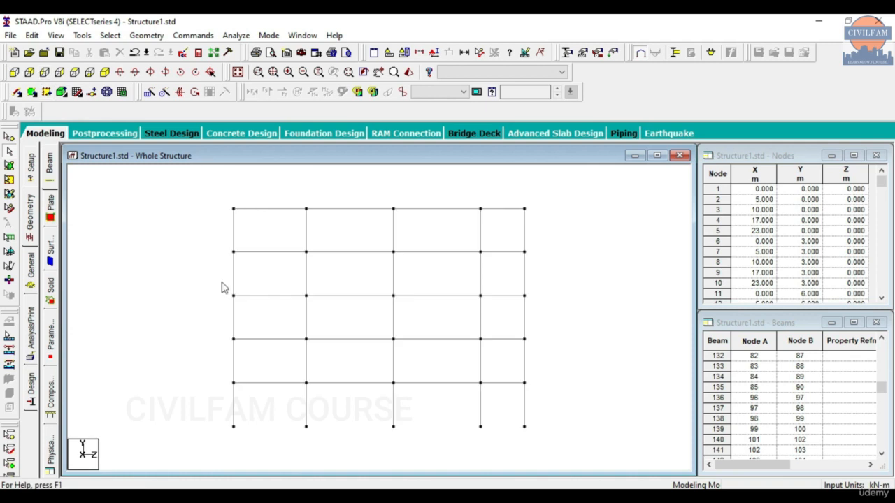
pyautogui.moveTo(205, 230)
pyautogui.mouseDown()
pyautogui.moveTo(374, 278)
pyautogui.moveTo(530, 269)
pyautogui.mouseUp()
pyautogui.click(498, 272)
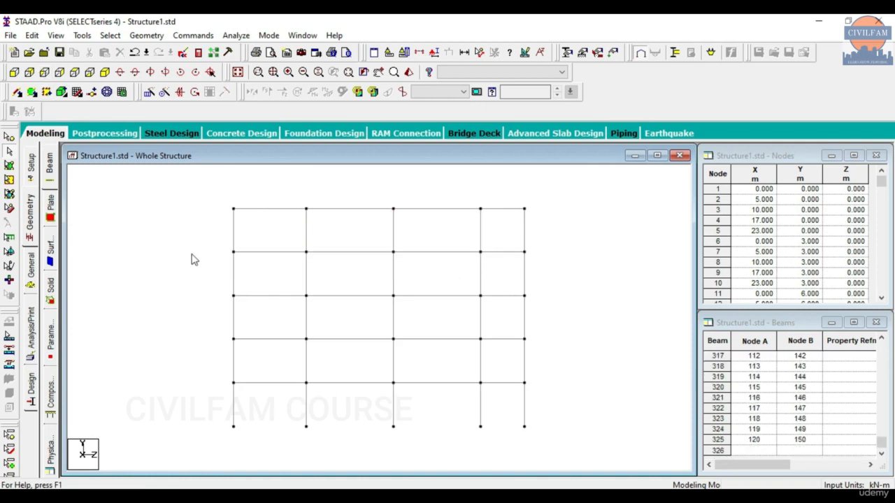
pyautogui.moveTo(226, 247); pyautogui.dragTo(530, 261)
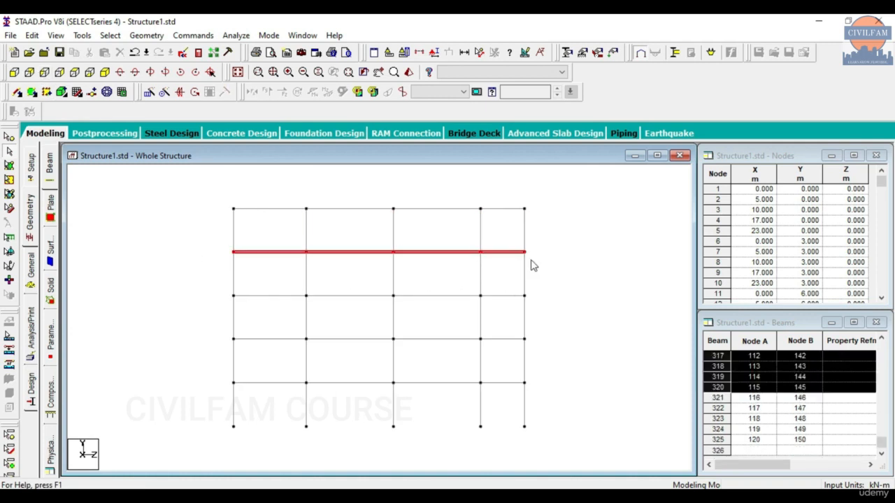
pyautogui.rightClick(118, 210)
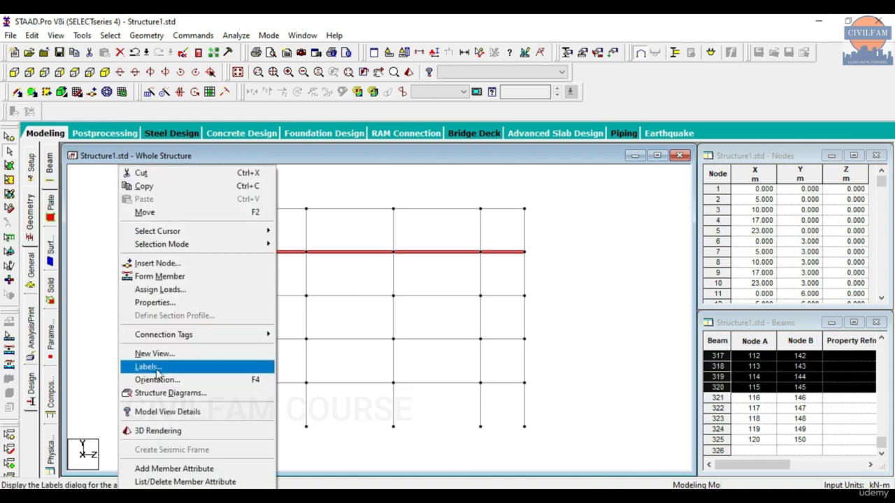
pyautogui.click(149, 365)
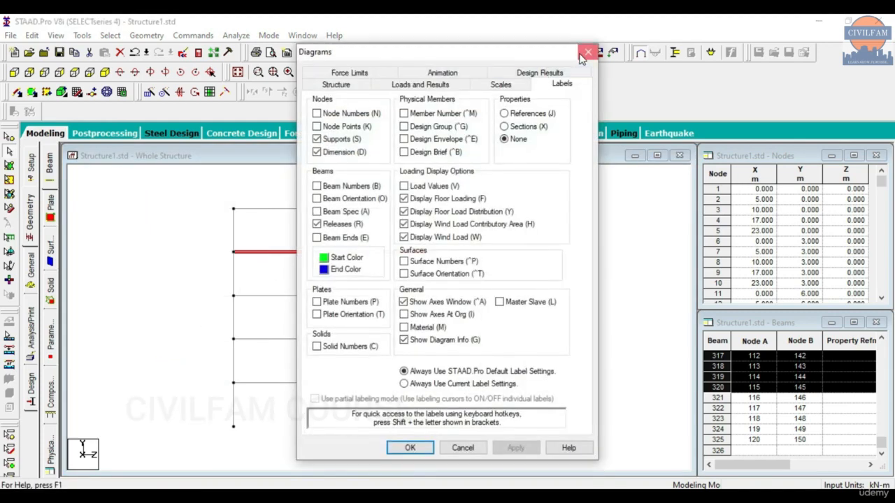
pyautogui.click(585, 54)
pyautogui.rightClick(135, 215)
pyautogui.click(180, 357)
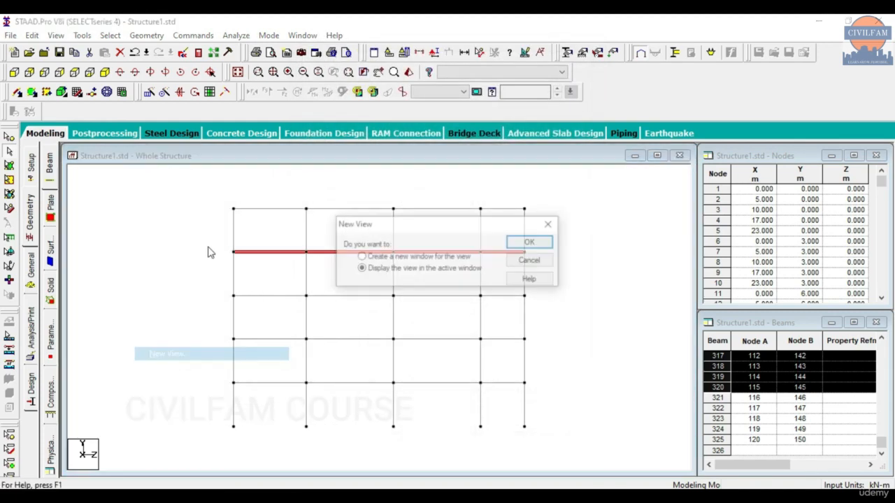
pyautogui.click(531, 244)
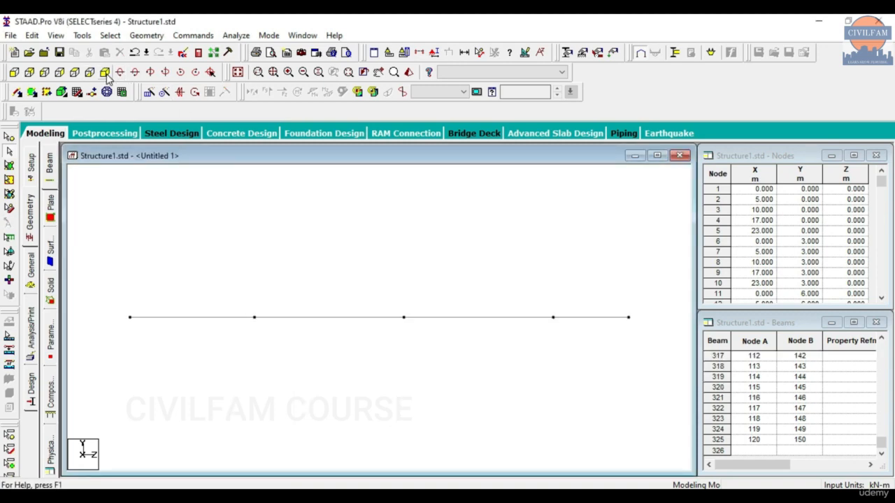
pyautogui.click(75, 73)
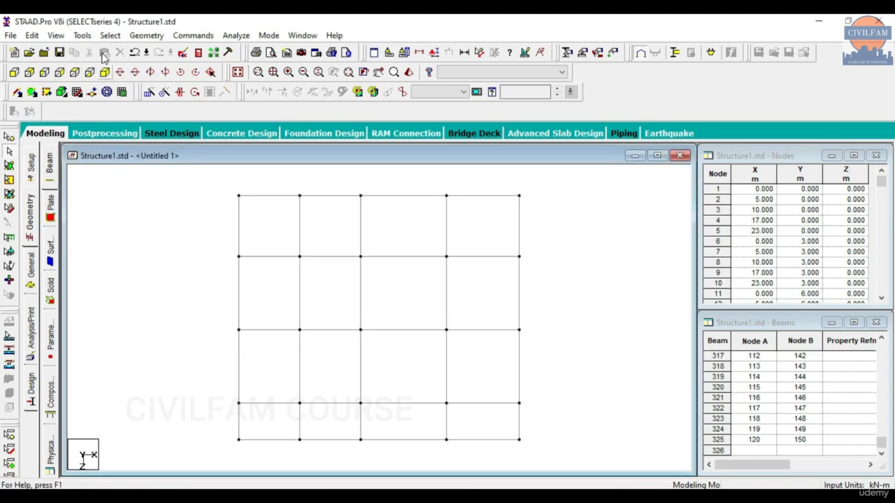
# Label every beam with its length: 5, 5, 7, 6 m and 5, 6, 6, 3 m.
pyautogui.click(82, 35)
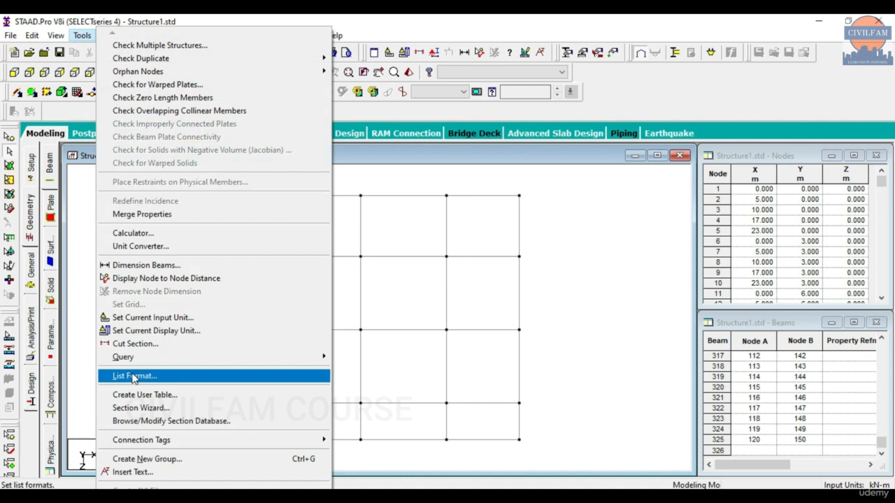
pyautogui.click(168, 266)
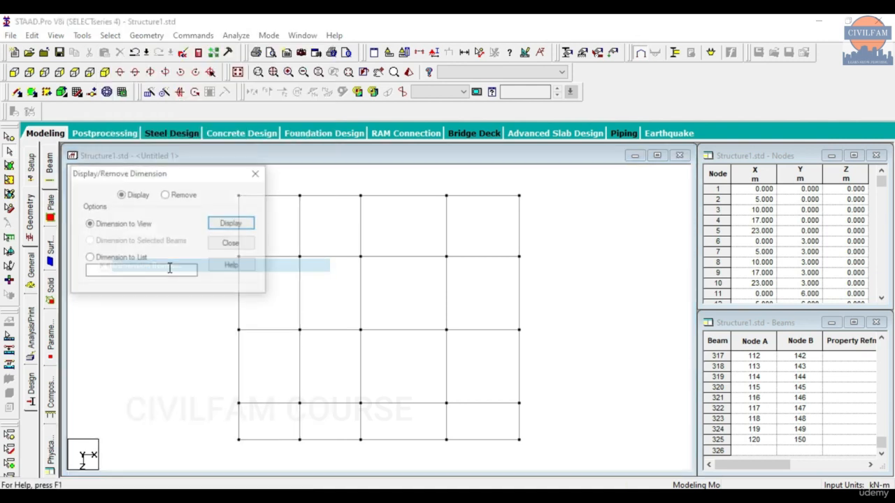
pyautogui.click(223, 223)
pyautogui.click(258, 174)
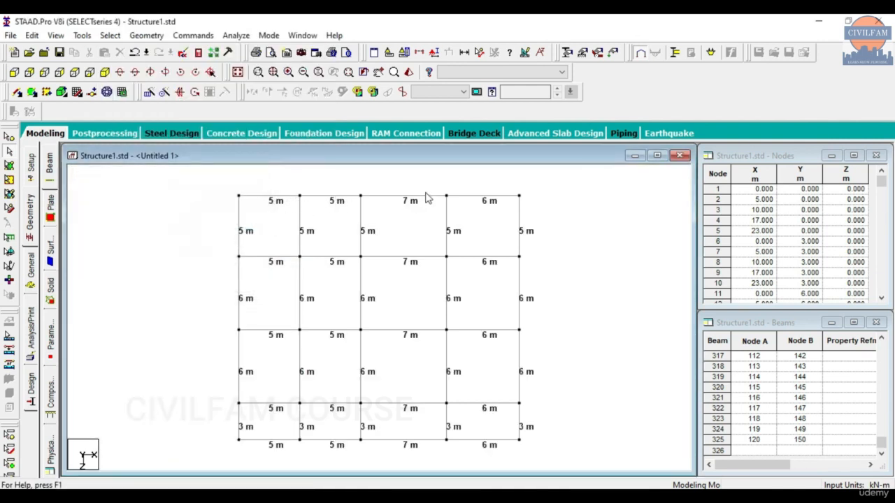
pyautogui.hotkey('alt', 'Tab')
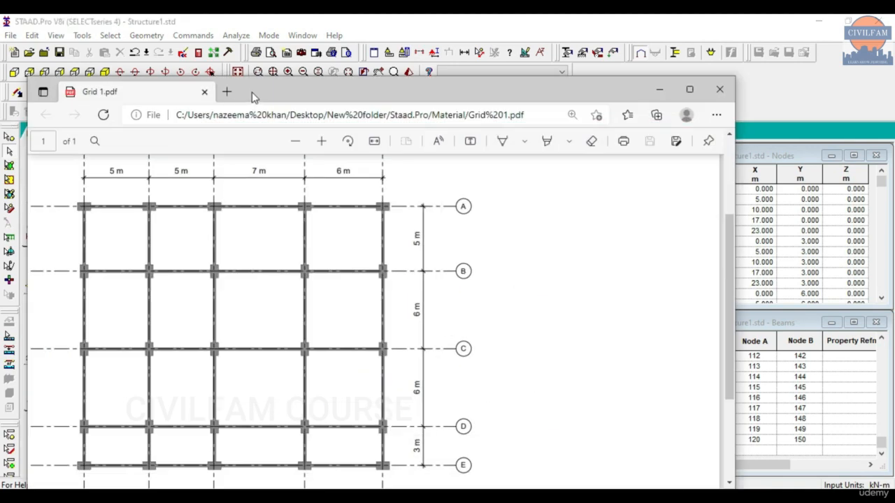
pyautogui.moveTo(254, 98); pyautogui.dragTo(517, 105)
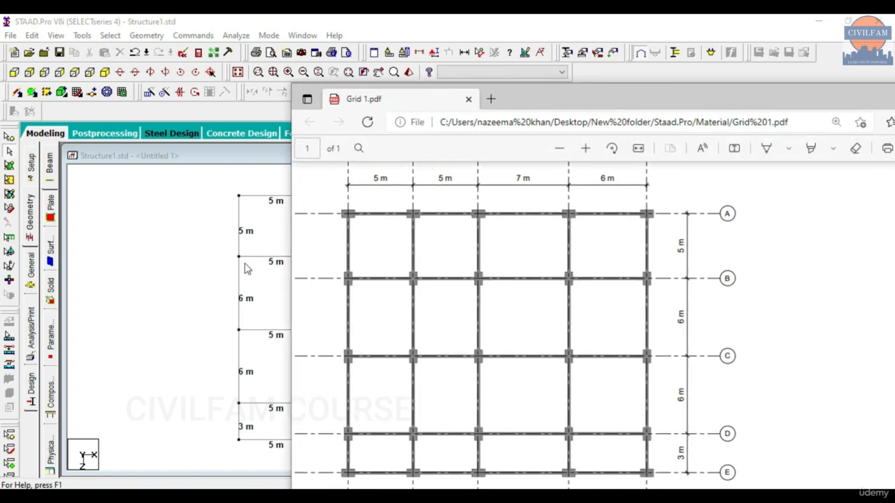
pyautogui.moveTo(679, 89); pyautogui.dragTo(330, 66)
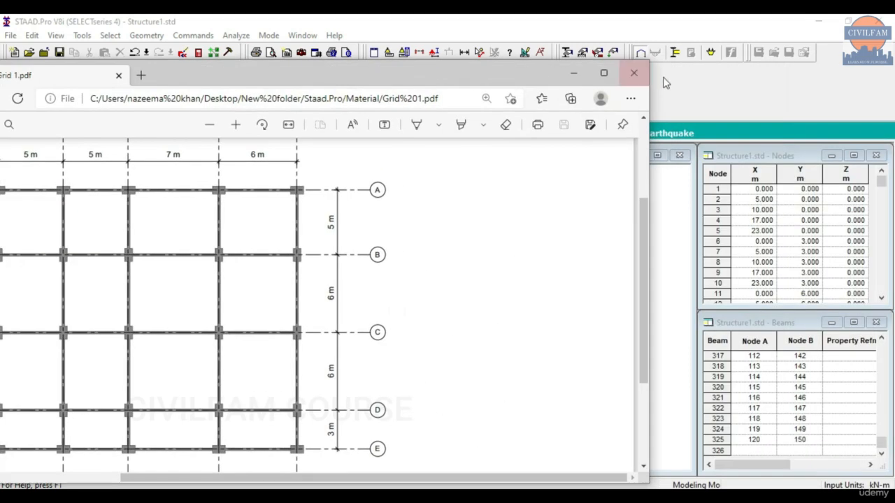
pyautogui.click(574, 72)
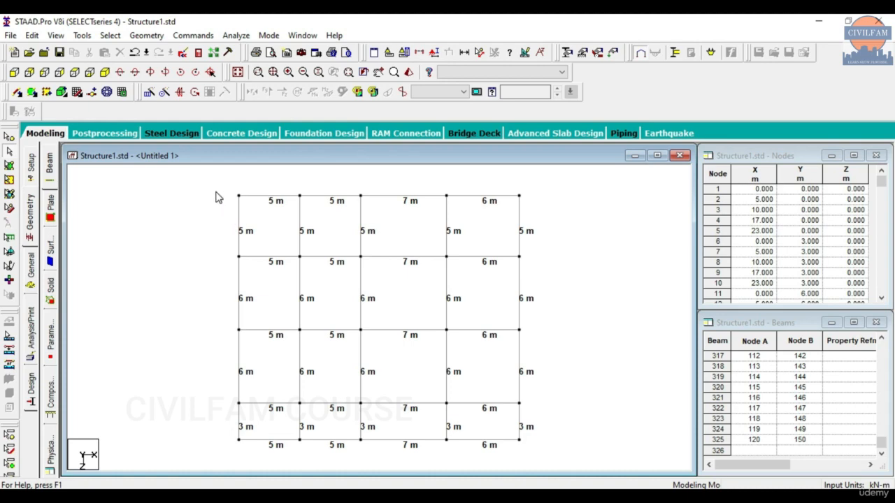
pyautogui.click(154, 34)
pyautogui.click(187, 432)
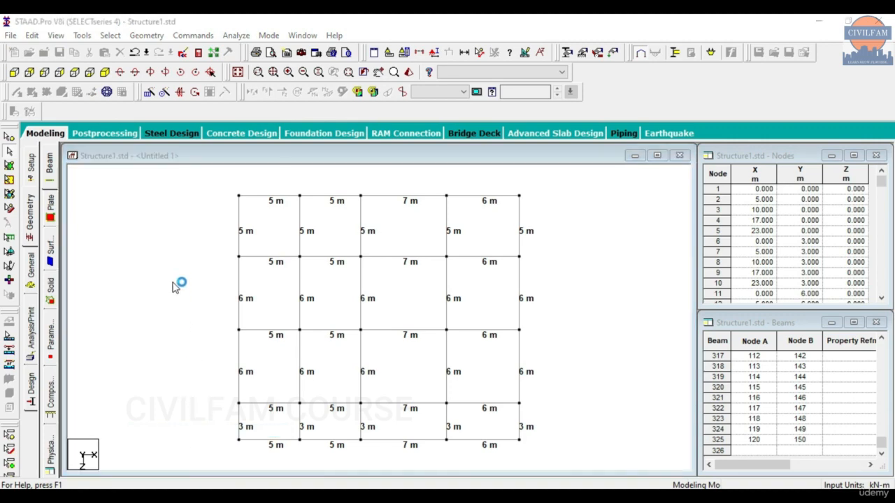
pyautogui.click(174, 147)
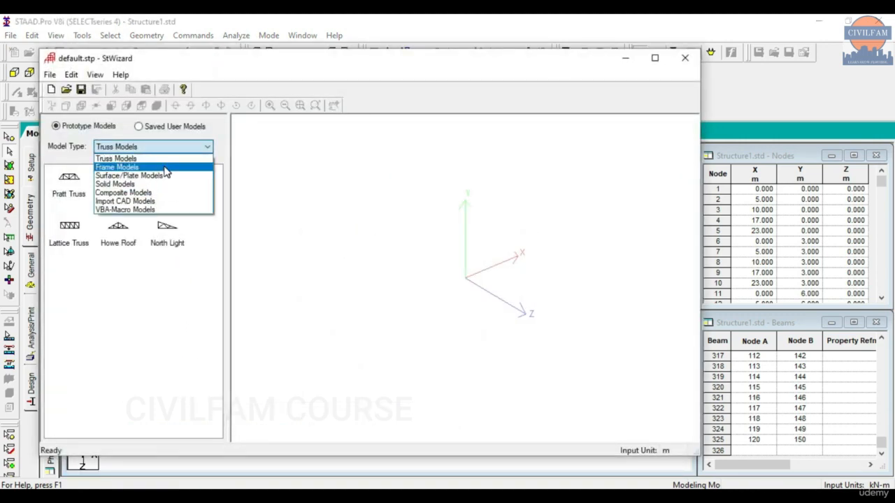
pyautogui.click(171, 163)
pyautogui.moveTo(69, 178); pyautogui.dragTo(479, 258)
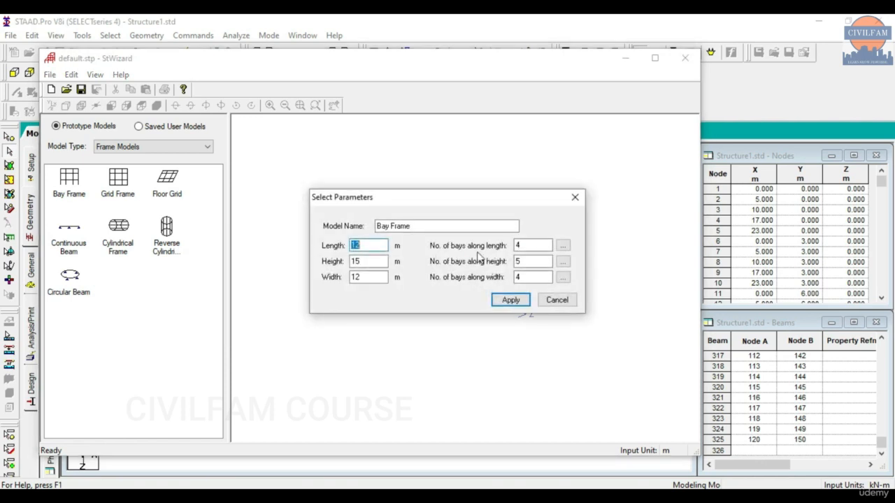
pyautogui.click(562, 245)
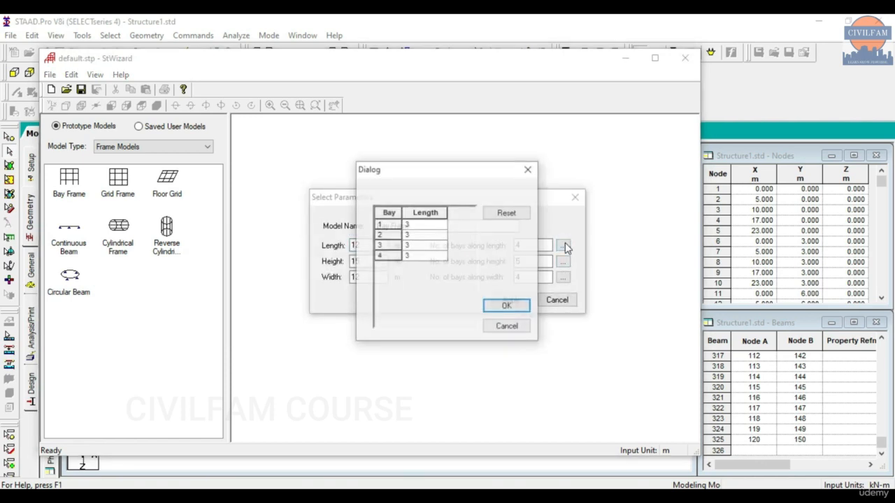
pyautogui.click(529, 170)
pyautogui.click(562, 278)
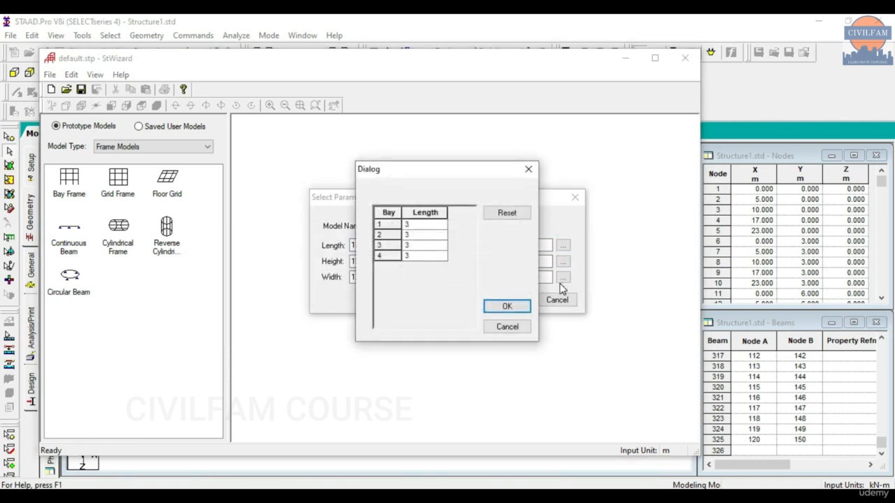
pyautogui.click(529, 169)
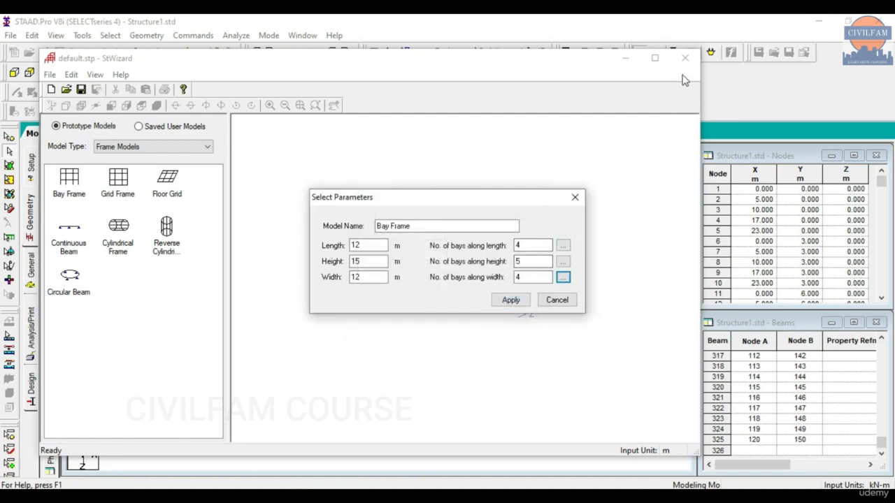
pyautogui.click(575, 198)
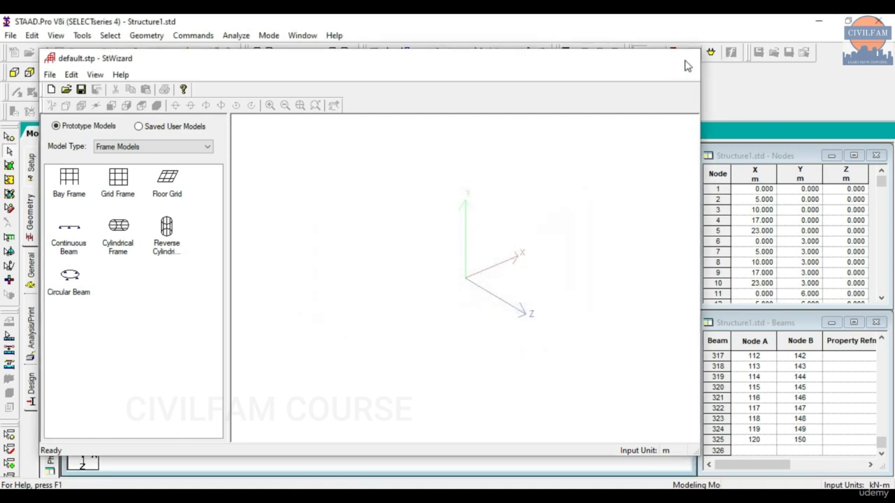
pyautogui.click(685, 59)
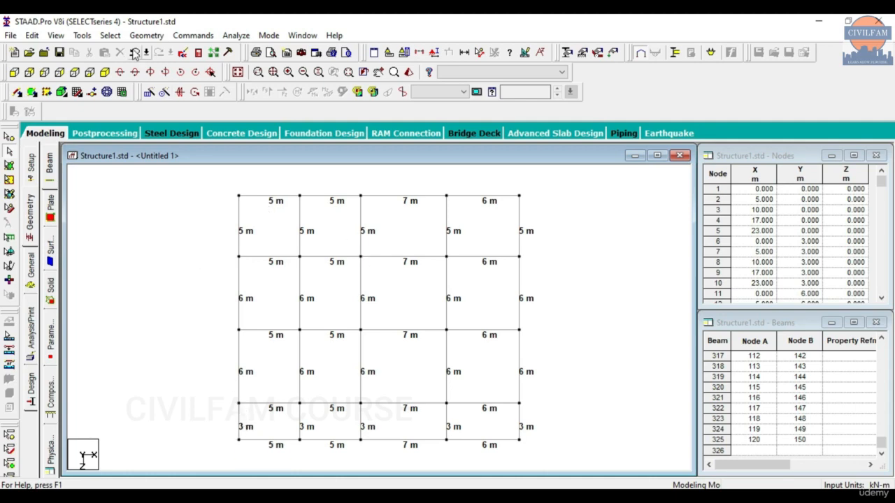
# Switch to isometric view and display the whole 3-D multistorey frame.
pyautogui.click(146, 35)
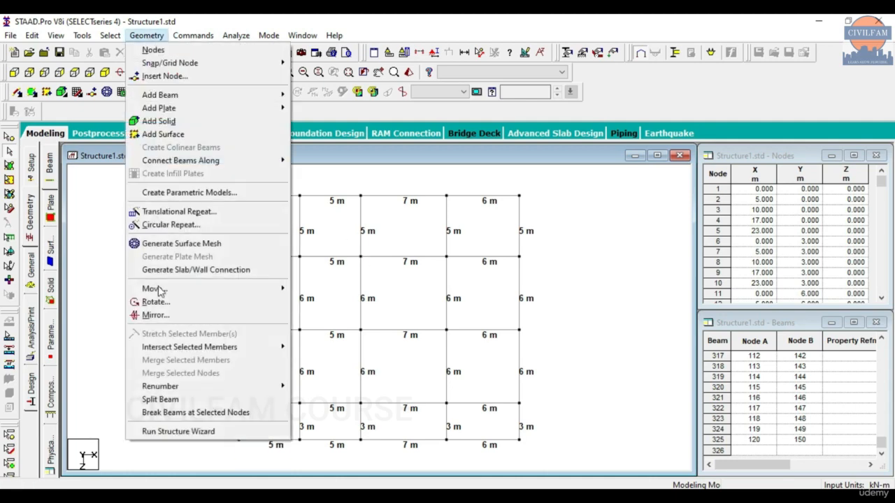
pyautogui.click(168, 448)
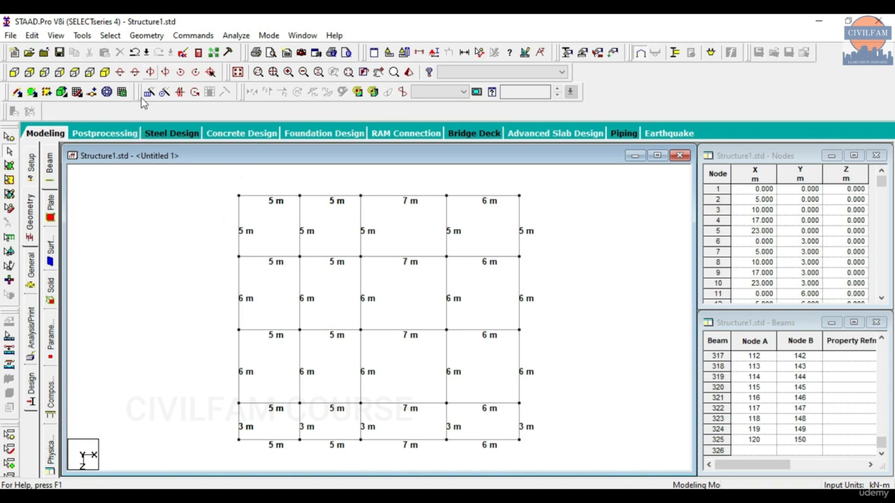
pyautogui.click(109, 76)
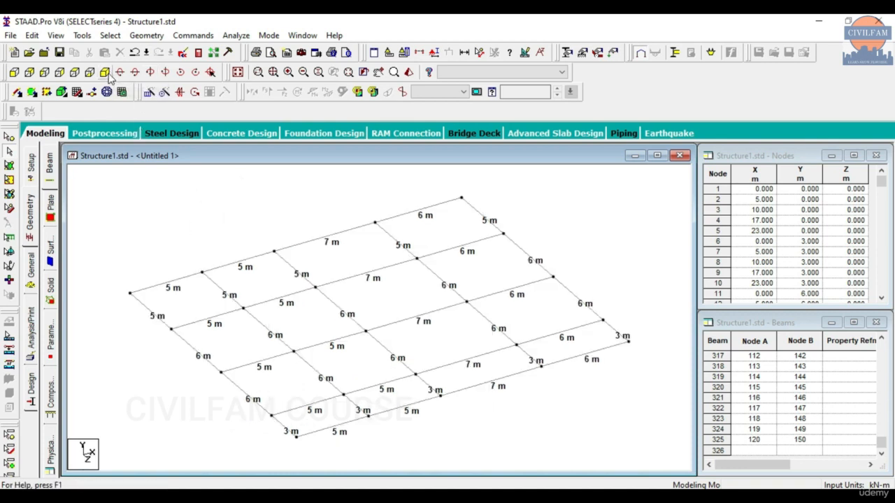
pyautogui.click(237, 72)
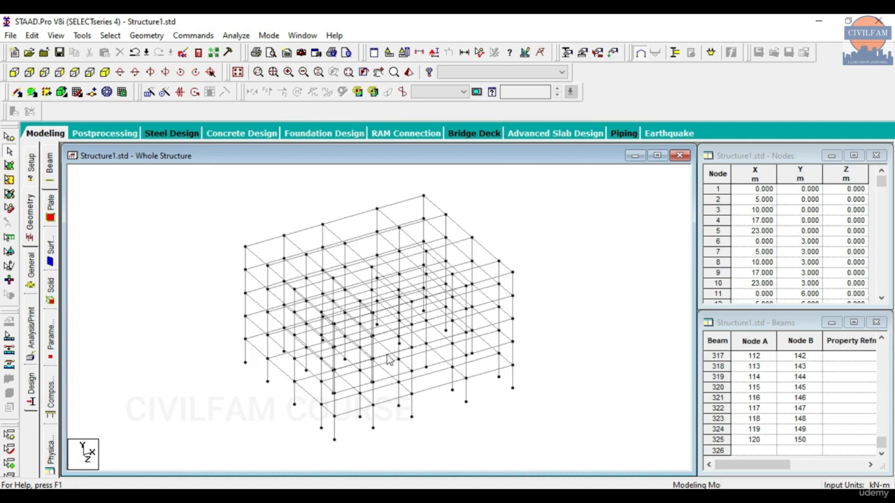
# Translational-repeat the lower floor's beams once along Y with -3 m spacing, then view isometrically.
pyautogui.click(44, 72)
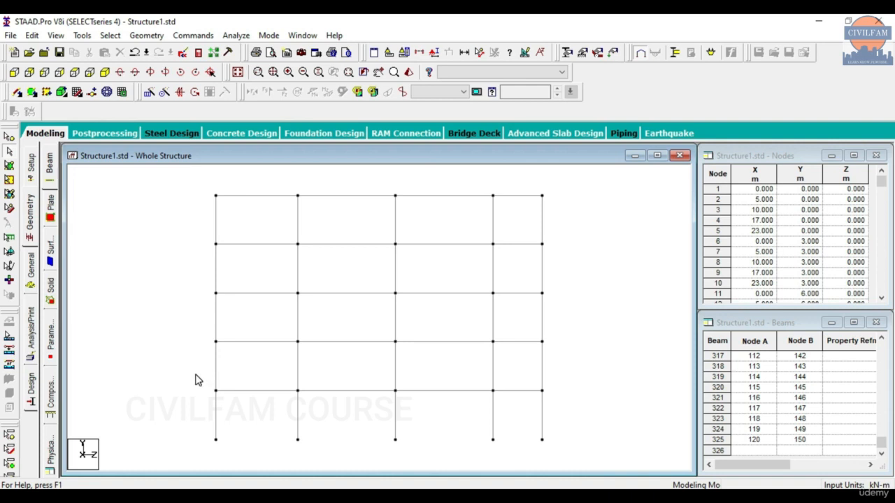
pyautogui.click(9, 155)
pyautogui.moveTo(192, 378); pyautogui.dragTo(563, 410)
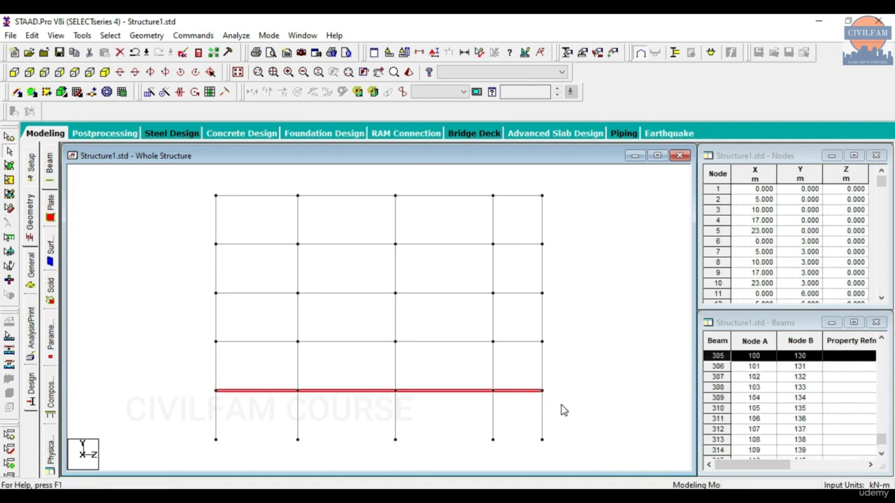
pyautogui.click(149, 93)
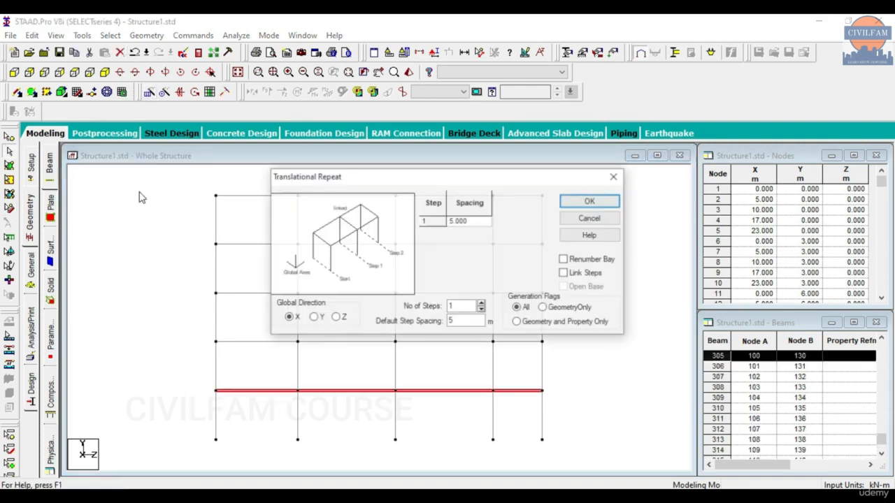
pyautogui.click(322, 318)
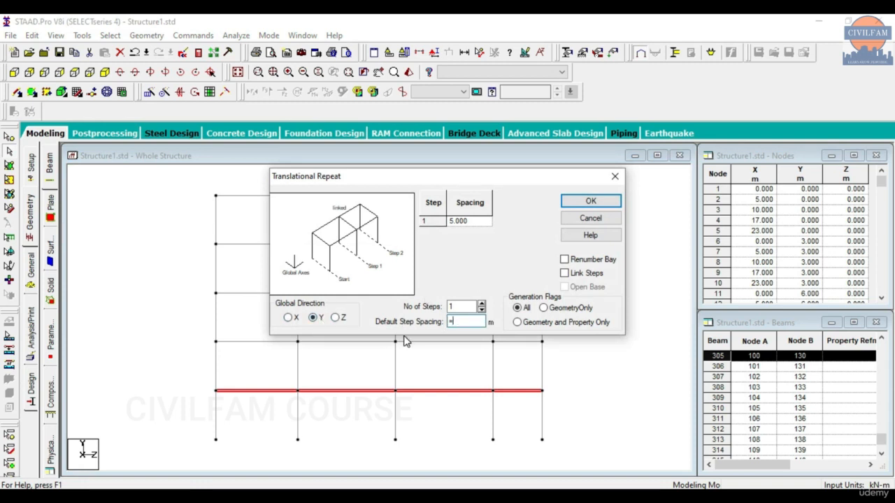
pyautogui.click(418, 286)
pyautogui.click(591, 201)
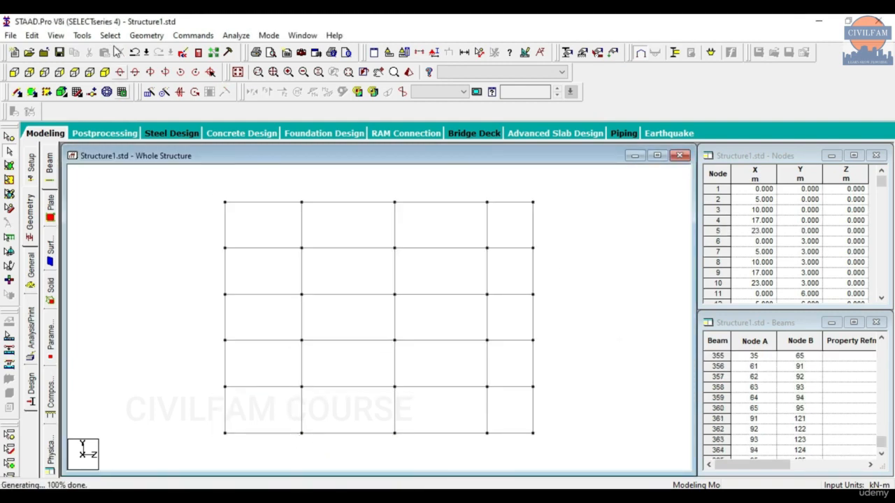
pyautogui.click(105, 73)
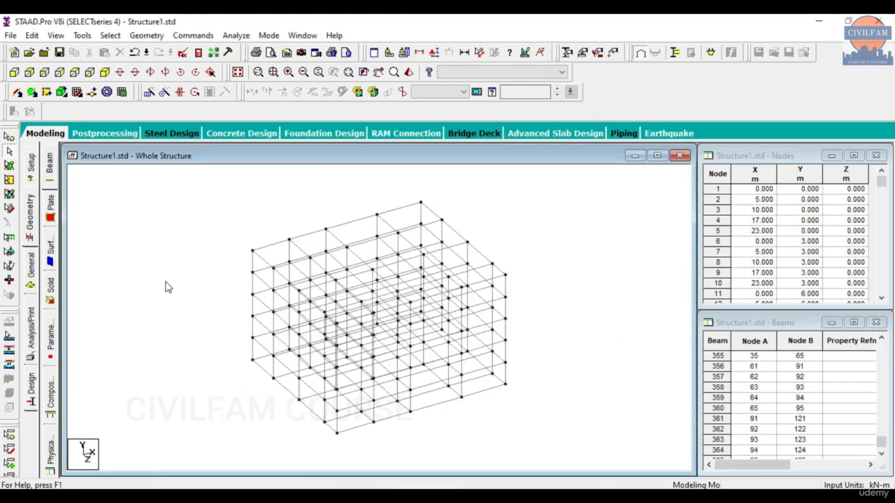
# Select the bottom row of base nodes in side elevation.
pyautogui.click(59, 73)
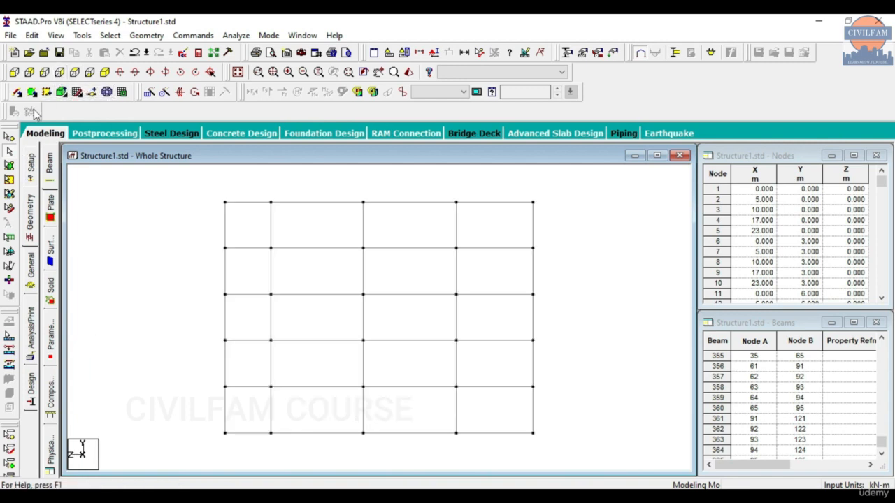
pyautogui.click(41, 72)
pyautogui.click(31, 69)
pyautogui.click(60, 73)
pyautogui.click(9, 148)
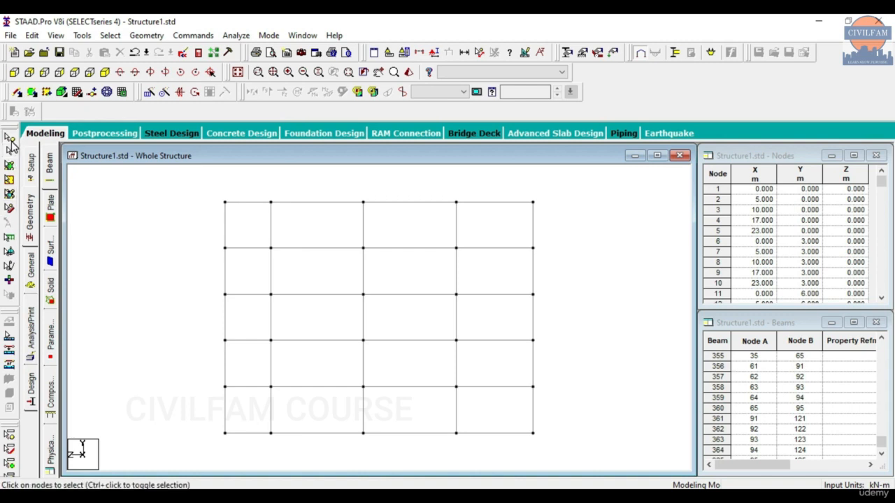
pyautogui.moveTo(203, 424); pyautogui.dragTo(541, 446)
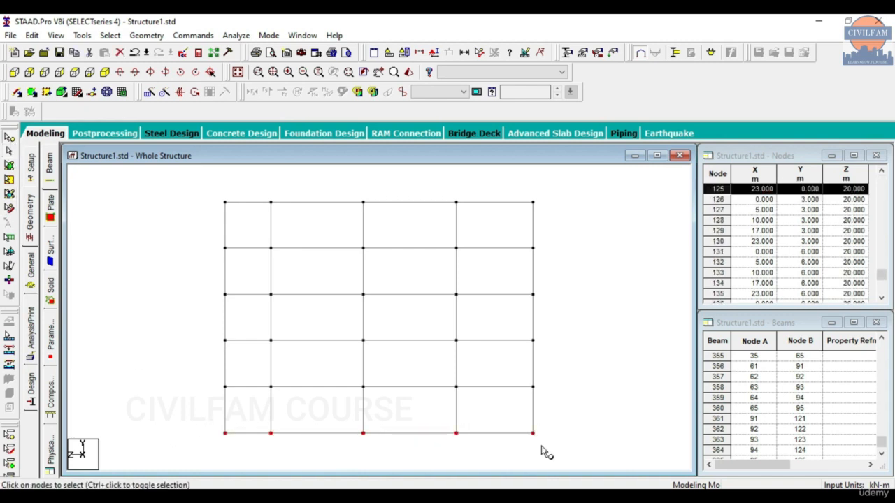
pyautogui.click(105, 90)
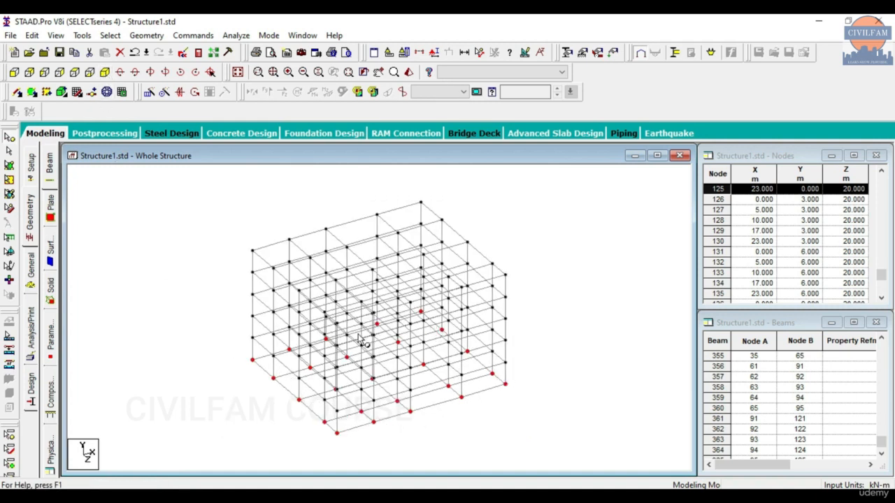
# Repeat the base nodes 4 m down along Y, then bring Grid 1.pdf forward.
pyautogui.click(160, 97)
pyautogui.click(314, 319)
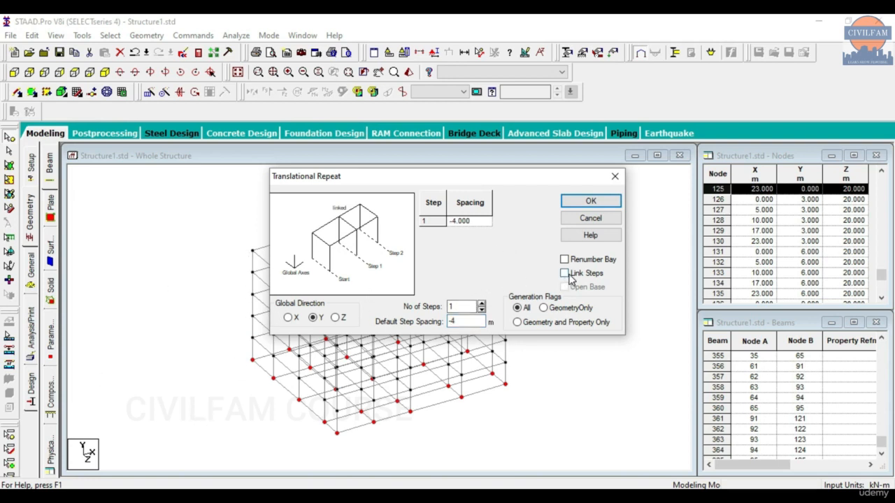
pyautogui.click(589, 202)
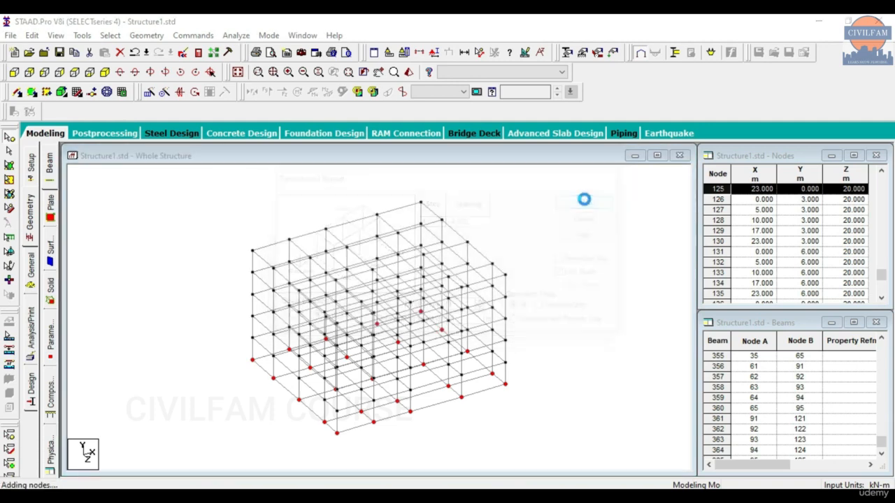
pyautogui.click(463, 425)
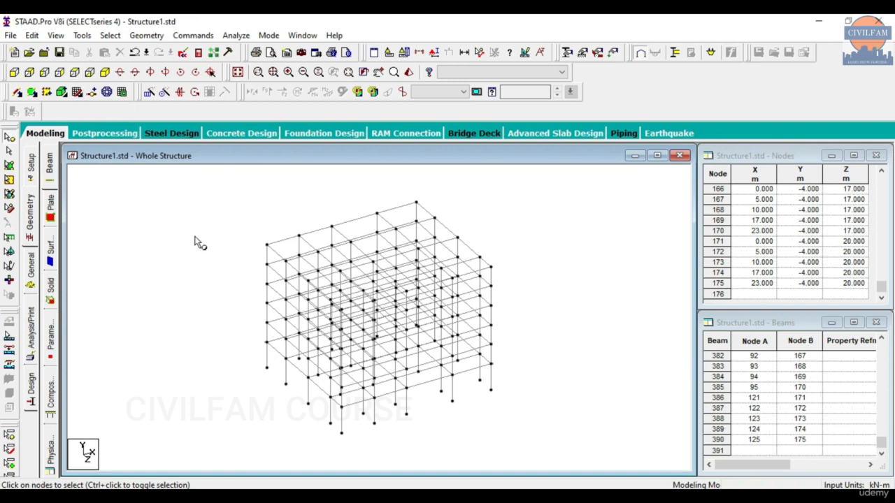
pyautogui.click(492, 498)
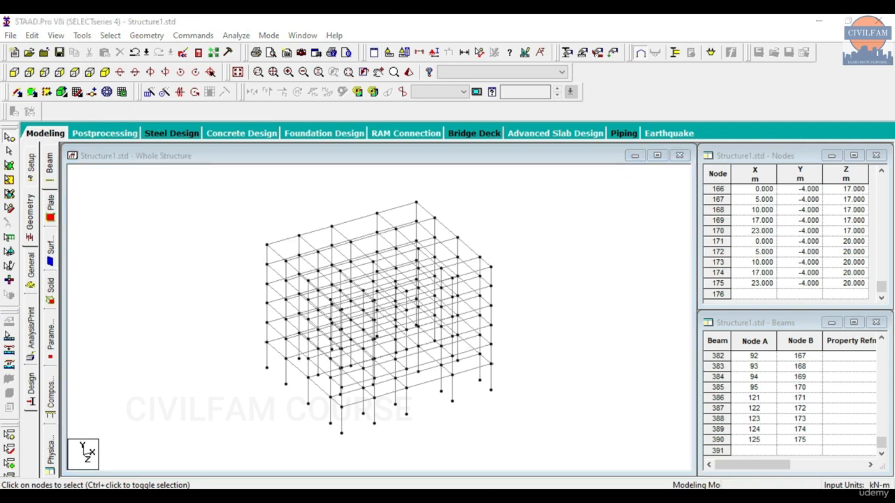
pyautogui.moveTo(368, 75); pyautogui.dragTo(617, 54)
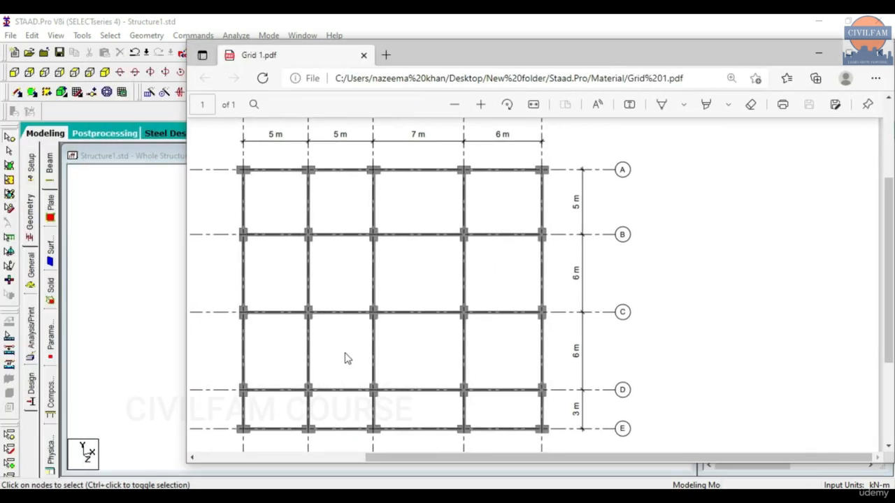
# Review and close Grid 1.pdf, then scroll through Grid 2.pdf's A–G, 1–5 layout.
pyautogui.scroll(1, 360, 195)
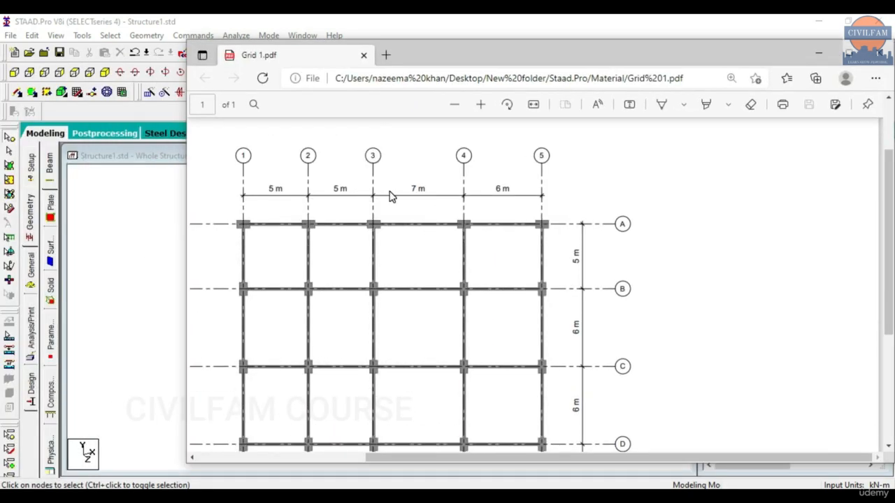
pyautogui.scroll(-1, 391, 198)
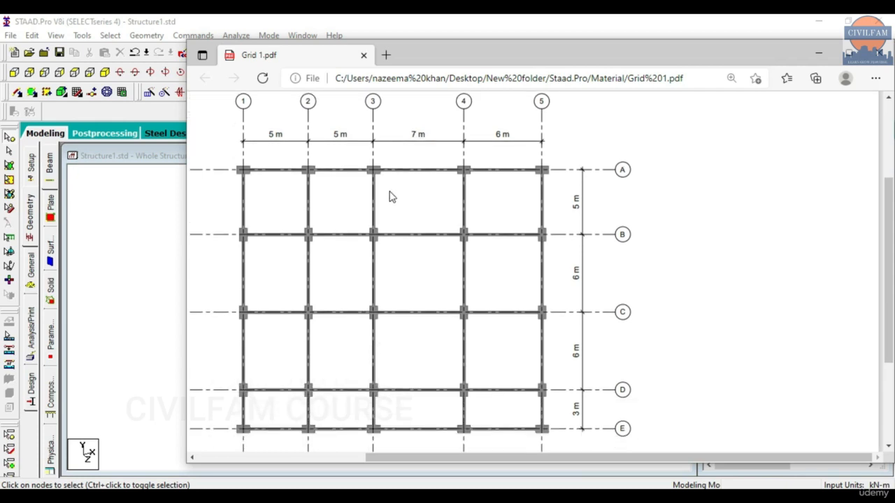
pyautogui.moveTo(887, 206); pyautogui.dragTo(888, 212)
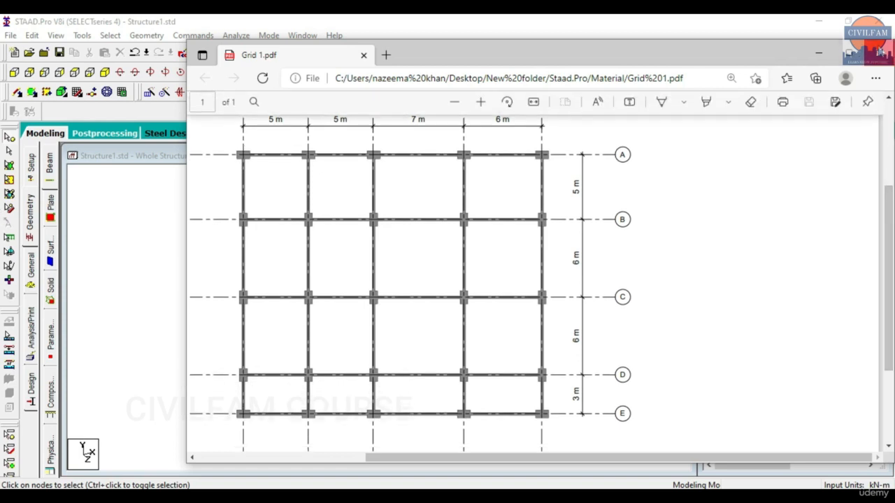
pyautogui.moveTo(890, 209); pyautogui.dragTo(890, 200)
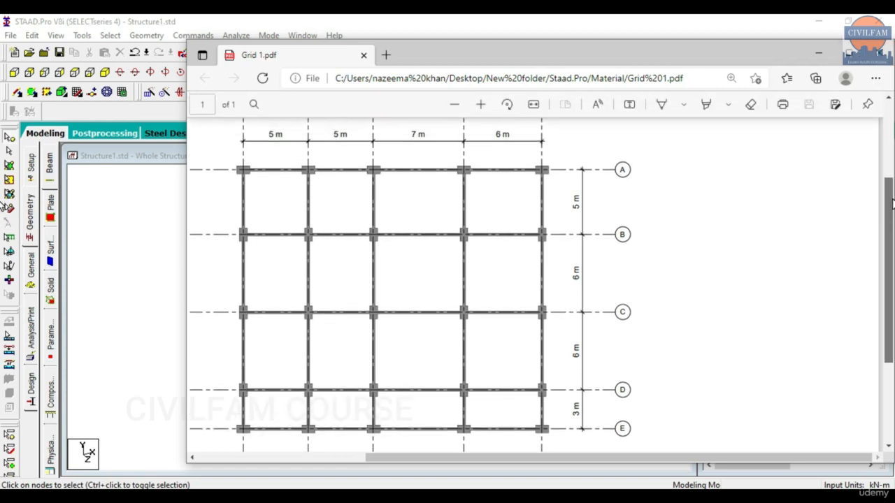
pyautogui.click(879, 63)
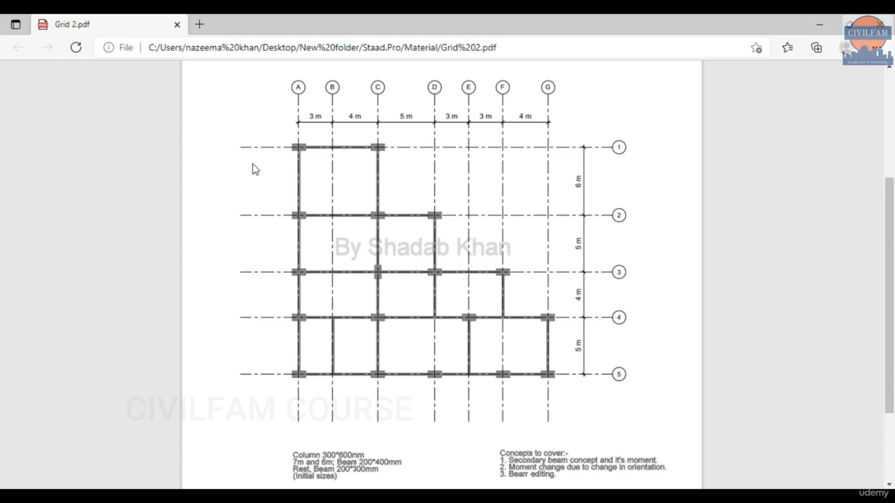
pyautogui.scroll(-2, 415, 226)
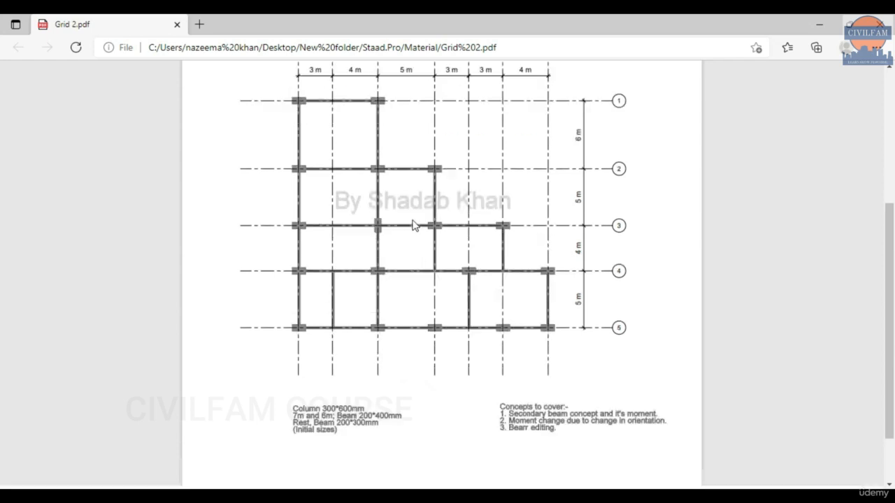
pyautogui.scroll(2, 410, 232)
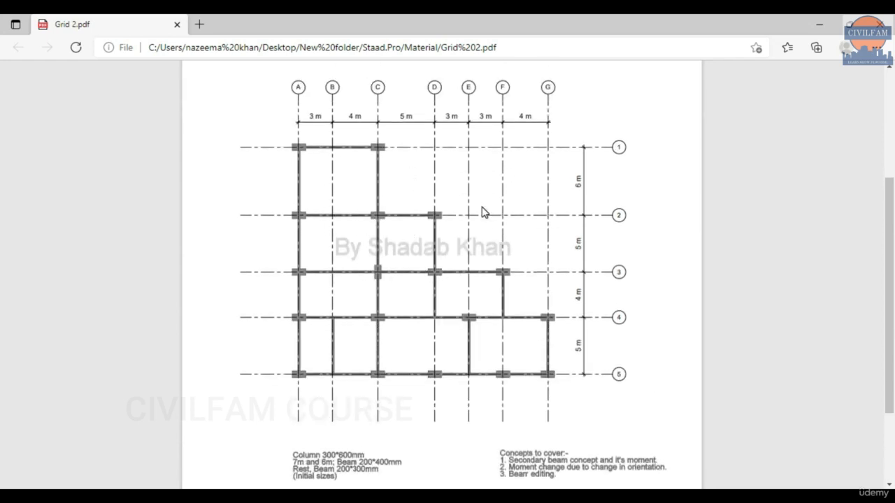